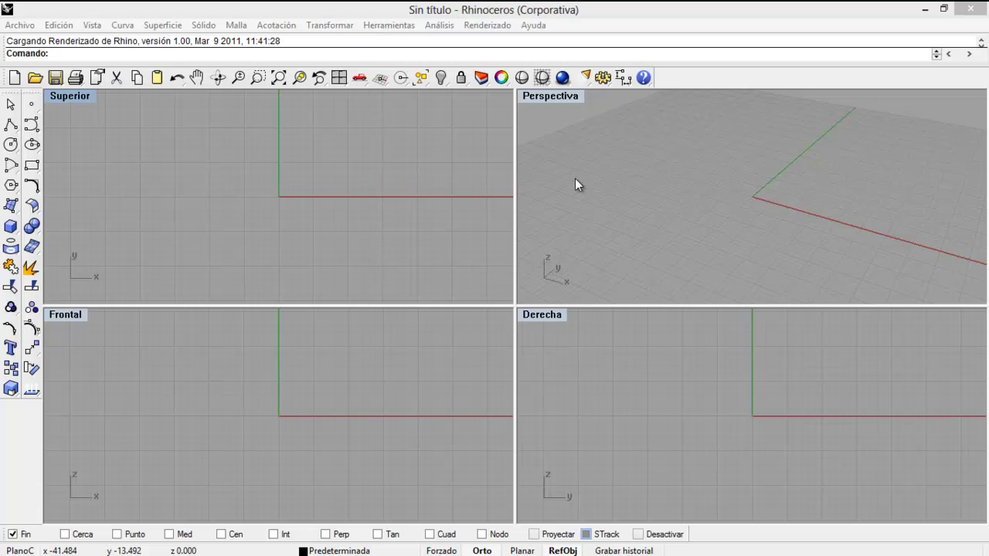
Step: Launch Grasshopper from the Rhino command line and dismiss its loading errors report
click(484, 136)
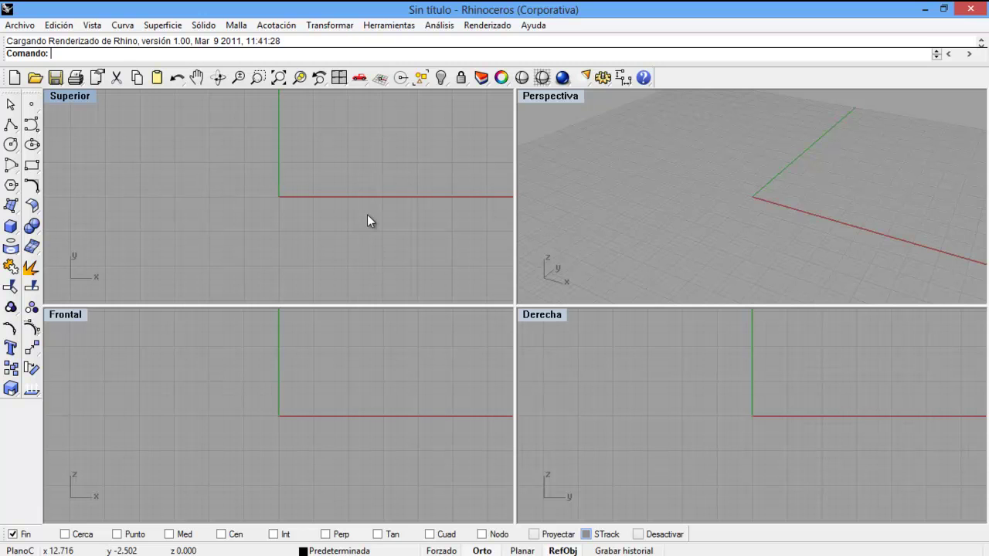
text(Grasshopper)
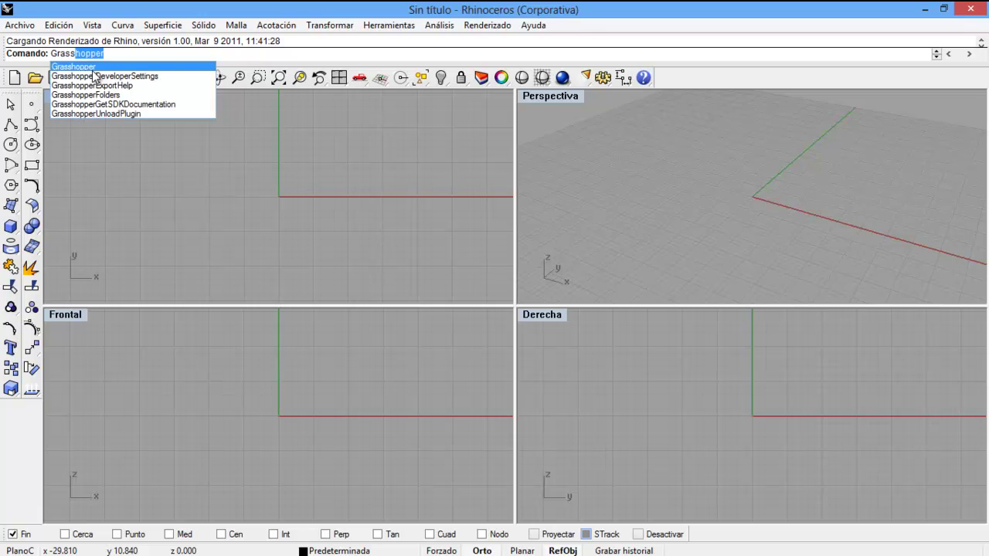
key(Return)
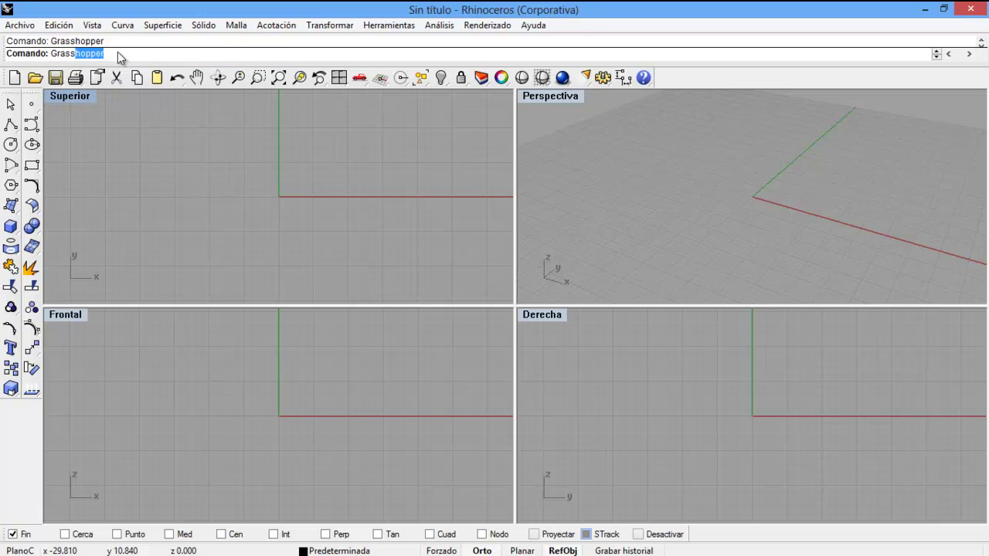
text(Grass)
key(Return)
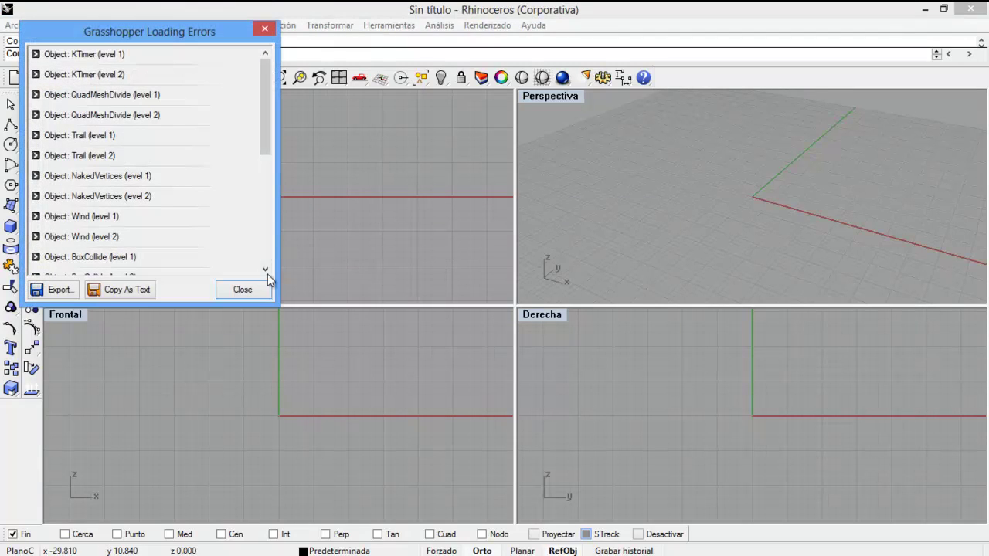
click(254, 291)
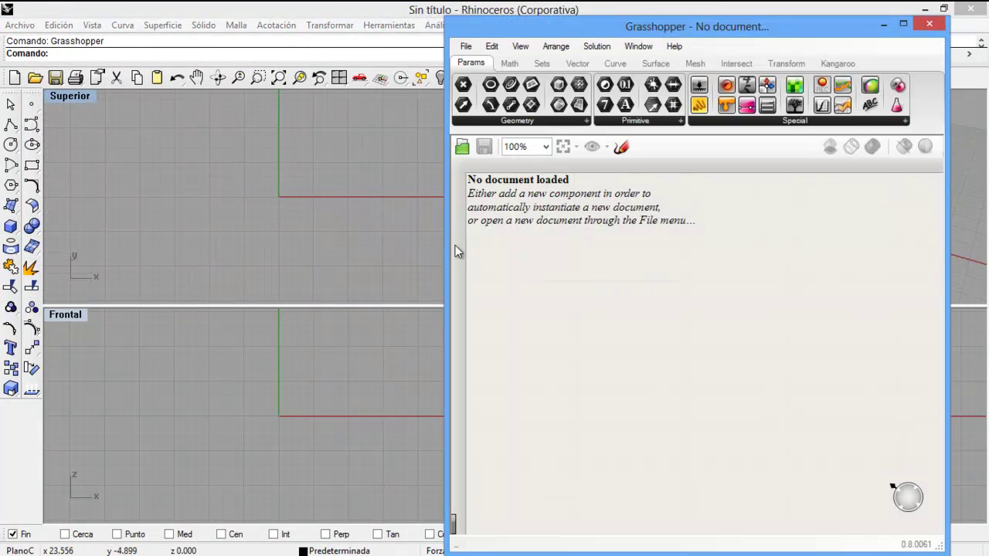
Step: Reposition the Grasshopper window so that the Superior and Frontal viewports stay uncovered
drag(828, 37, 839, 23)
drag(957, 205, 982, 202)
drag(462, 233, 493, 235)
click(846, 505)
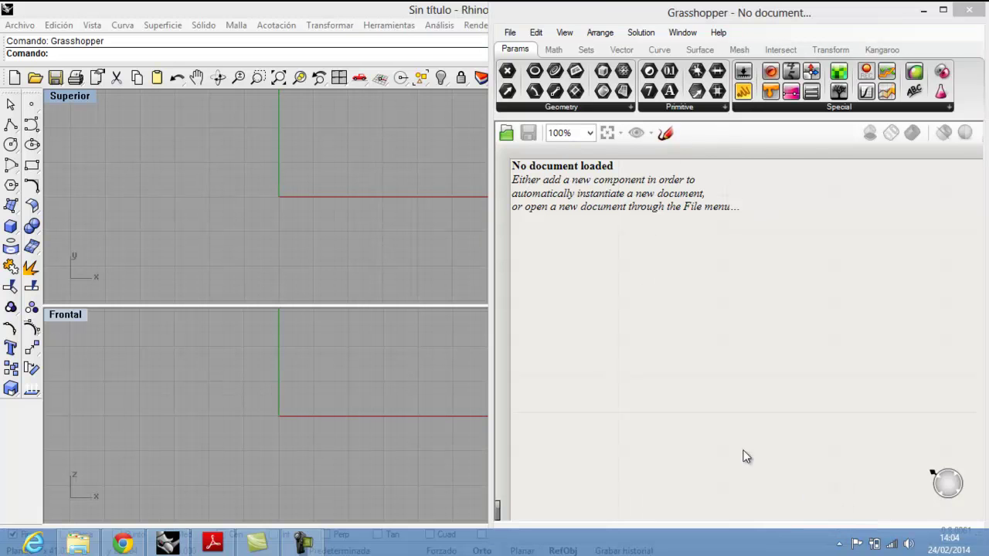
click(727, 336)
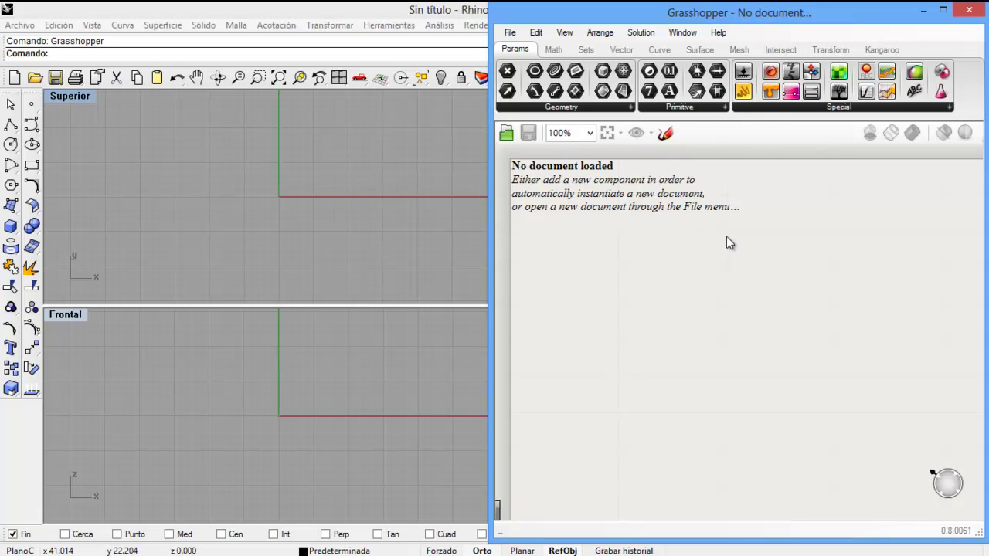
drag(686, 15, 677, 21)
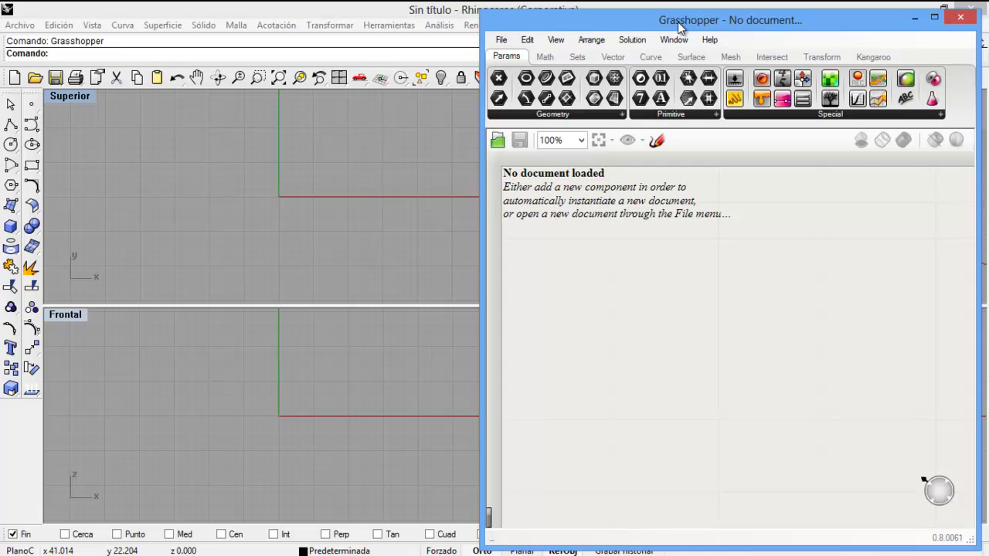
mouse_move(678, 22)
mouse_down()
mouse_move(706, 20)
mouse_move(679, 22)
mouse_move(695, 20)
mouse_up()
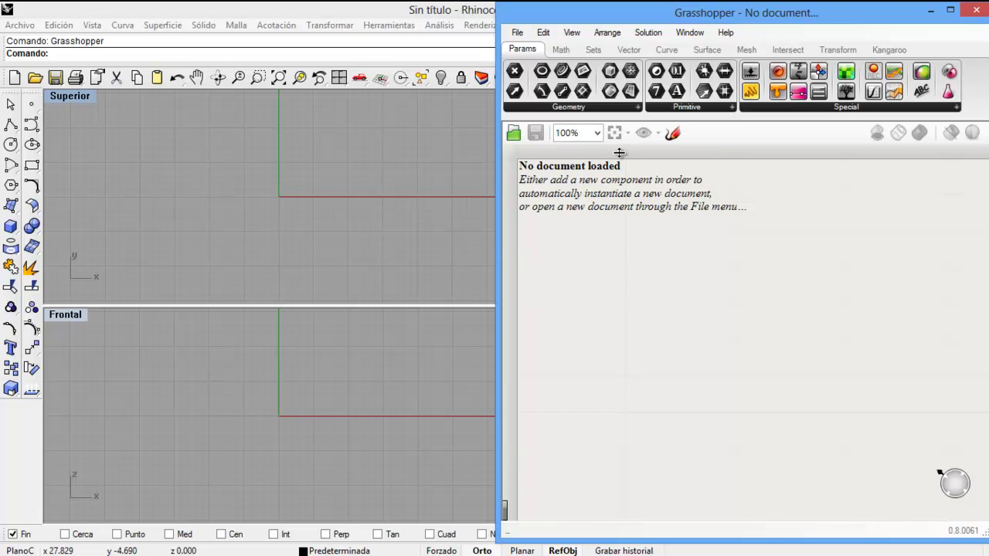
Step: Maximize the Perspectiva viewport around the world origin and place the Grasshopper window beside the origin without covering it
drag(672, 16, 738, 17)
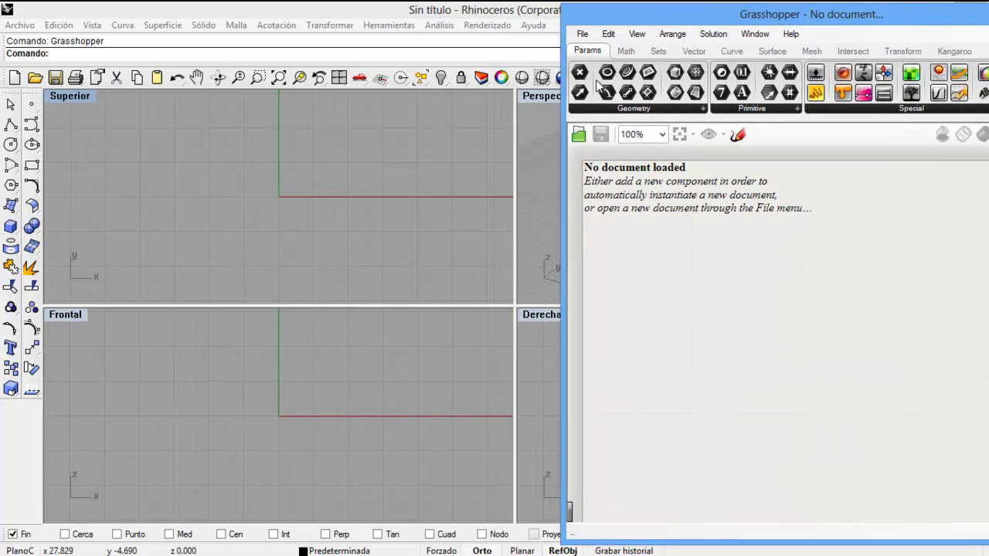
double_click(547, 98)
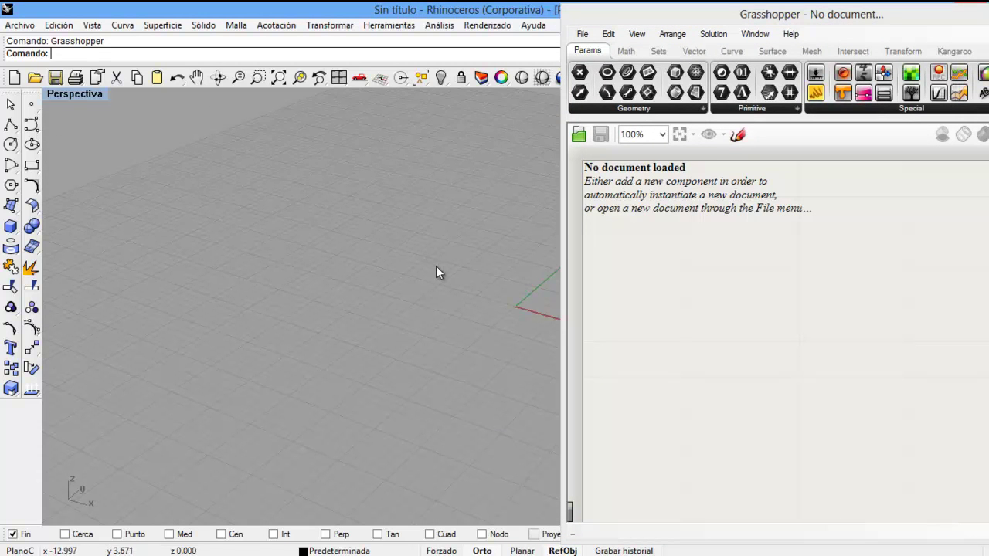
double_click(97, 93)
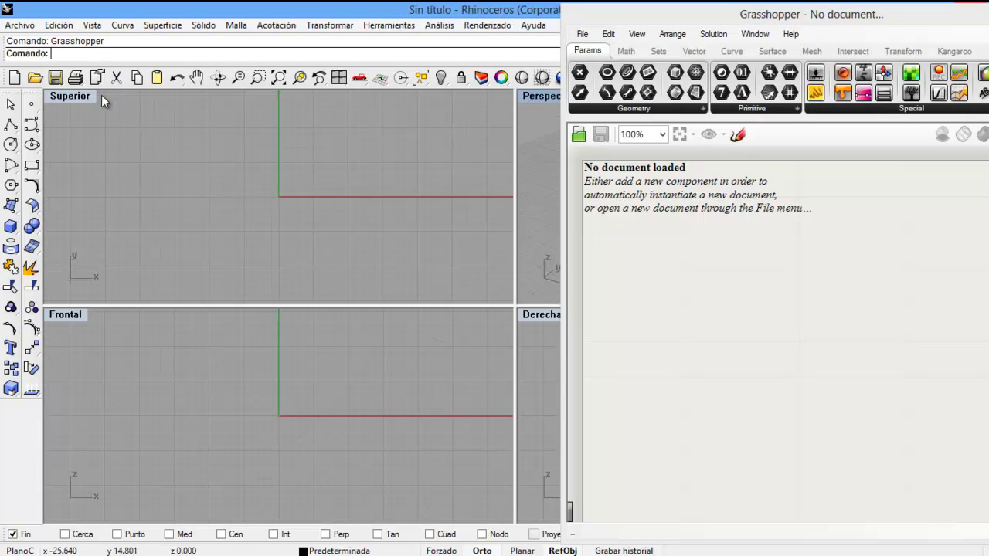
double_click(536, 98)
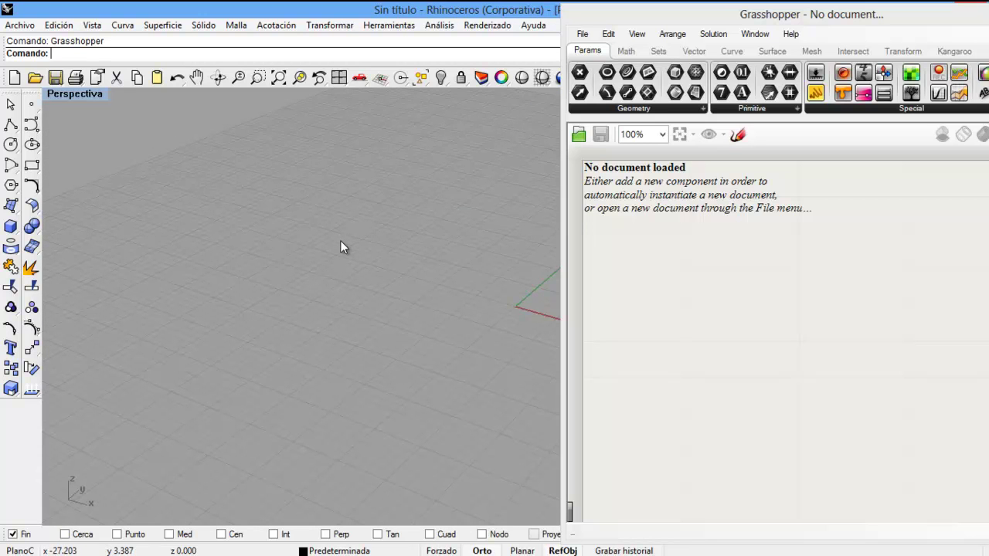
shift+right_drag(340, 240, 110, 294)
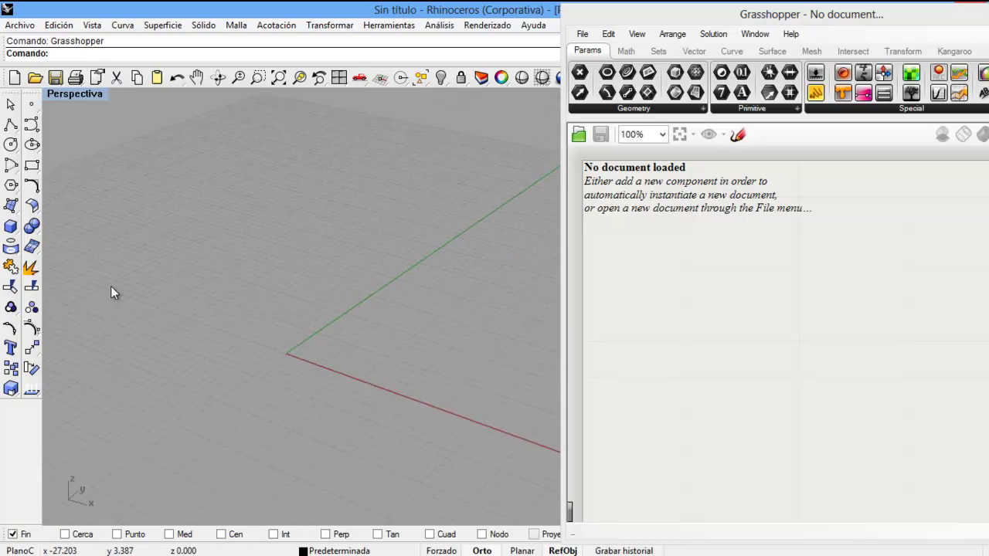
shift+right_drag(276, 353, 292, 324)
scroll(249, 350, up, 3)
scroll(302, 360, up, 1)
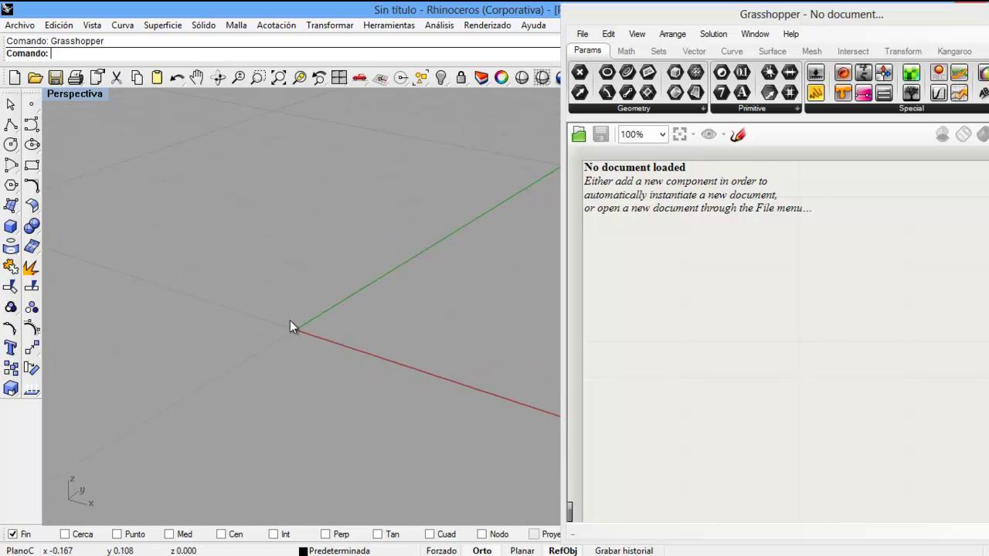
drag(757, 22, 683, 20)
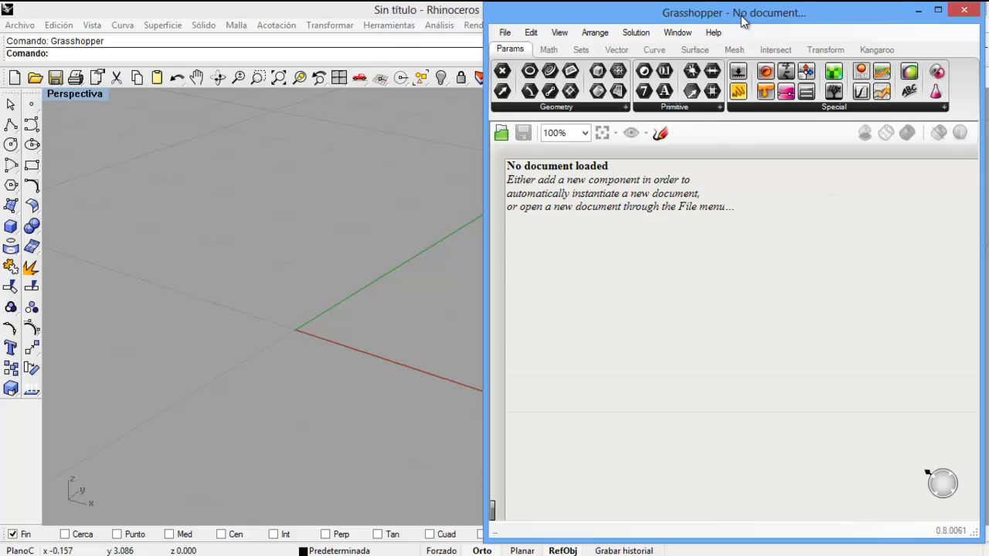
drag(744, 20, 664, 17)
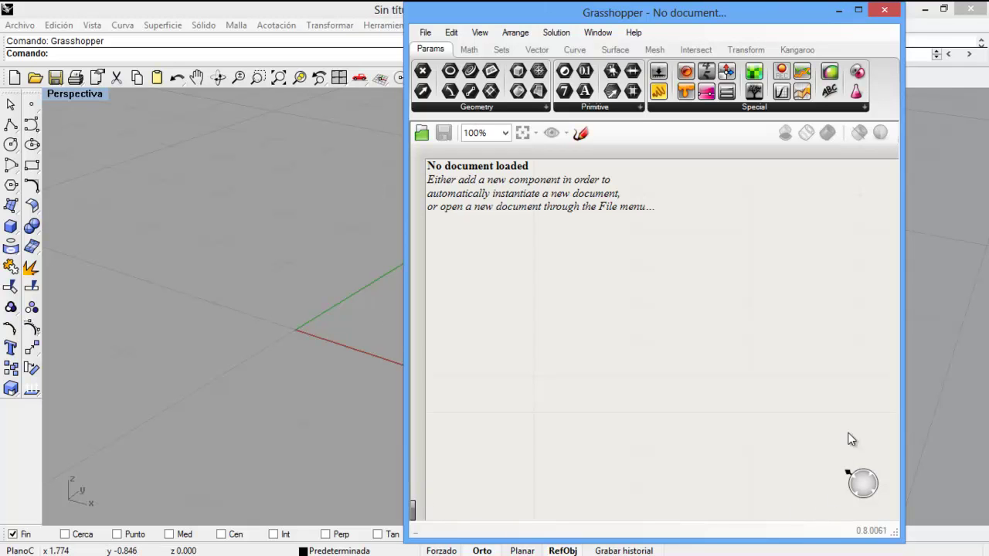
Step: Examine the Geometry, Primitive and Special component groups in Grasshopper's Params category
click(473, 50)
click(502, 49)
click(432, 49)
click(472, 106)
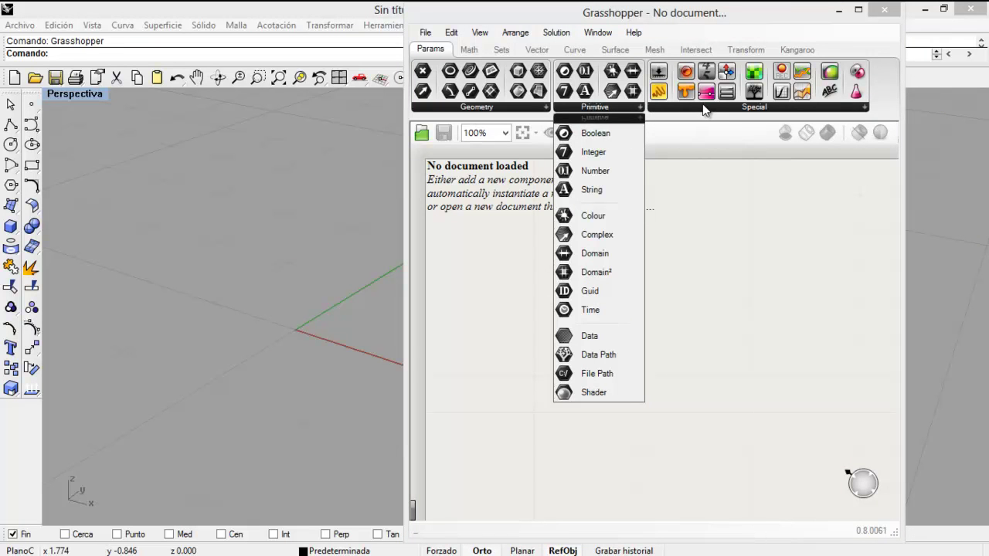
mouse_move(700, 107)
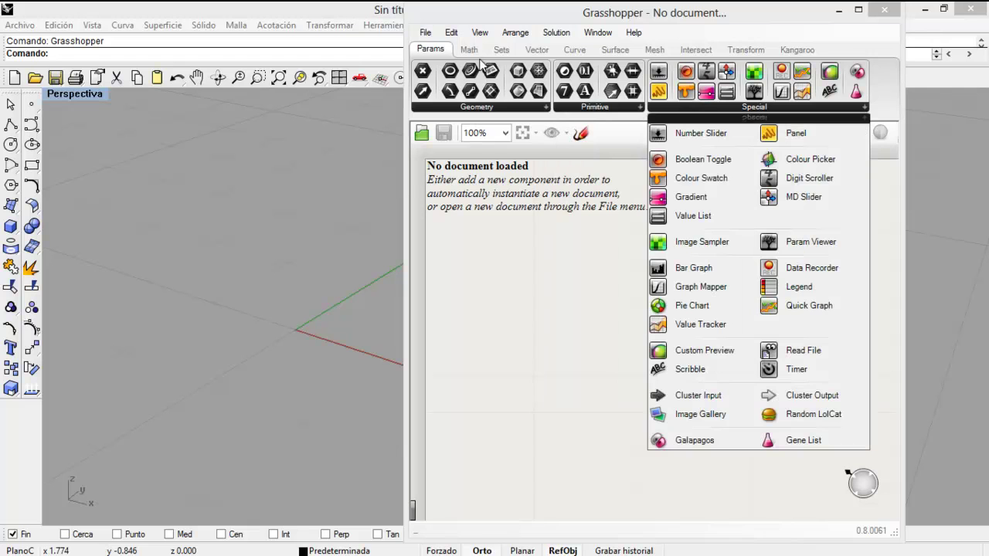
mouse_move(463, 108)
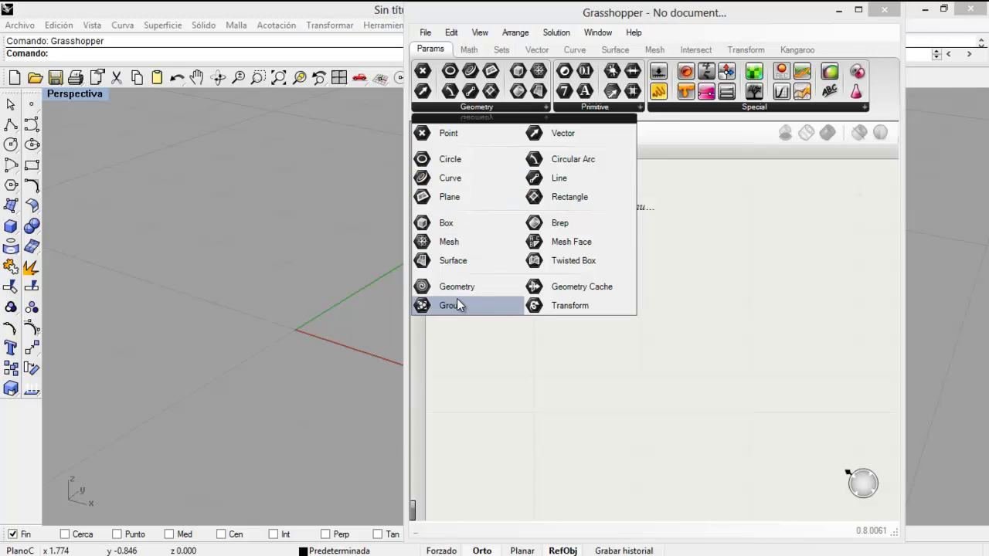
click(448, 53)
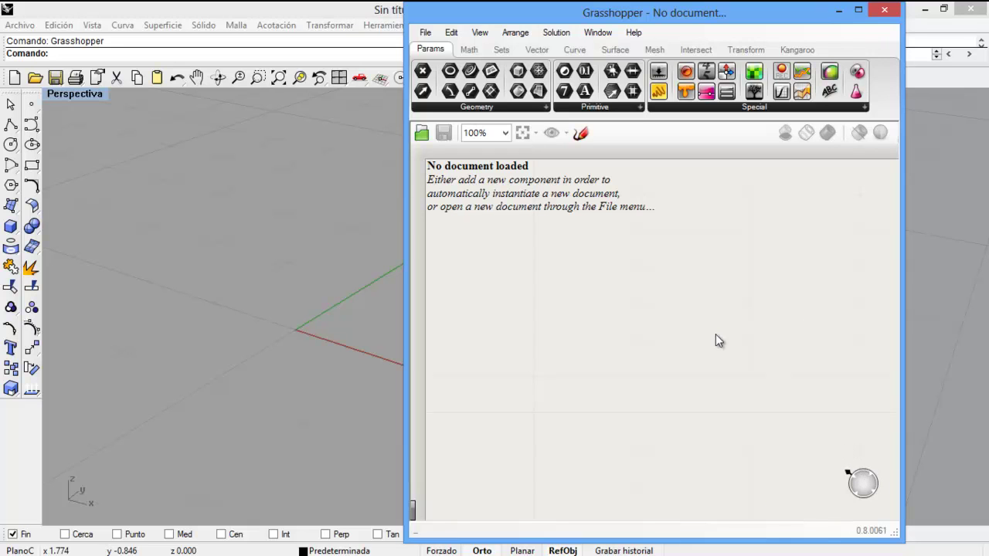
Step: Add a Point parameter from the Params geometry group to the empty Grasshopper canvas
scroll(710, 334, down, 5)
right_drag(709, 335, 512, 248)
scroll(611, 260, up, 2)
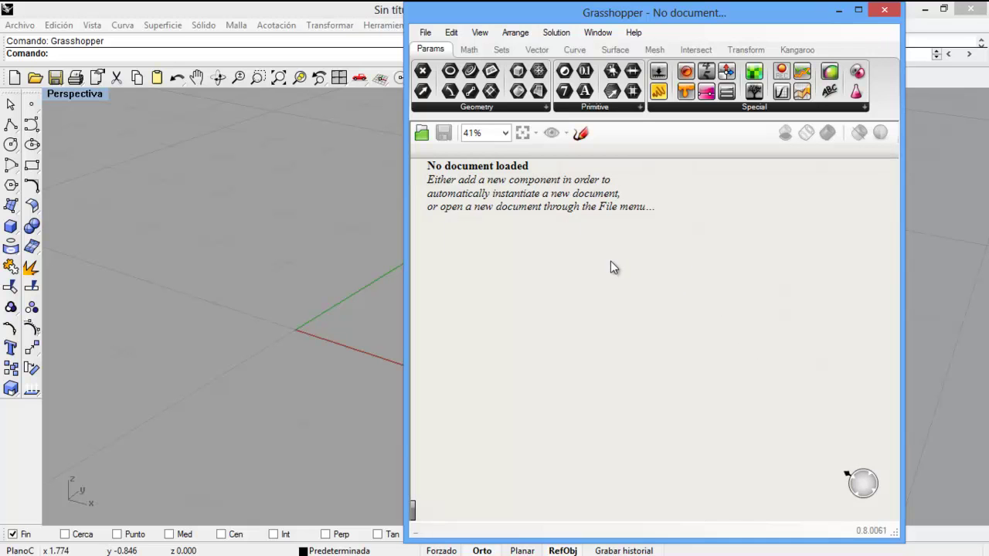
right_drag(587, 258, 696, 319)
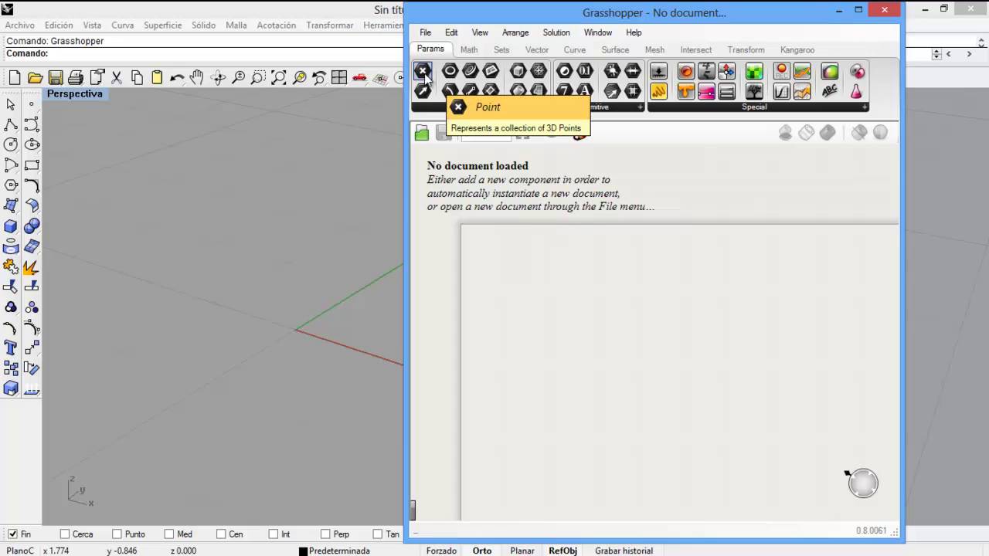
click(473, 50)
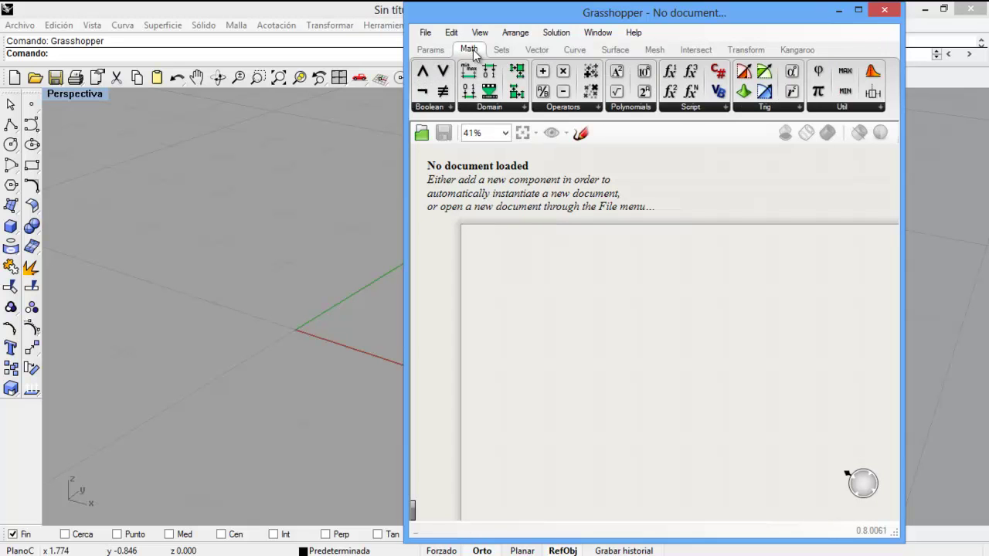
click(431, 51)
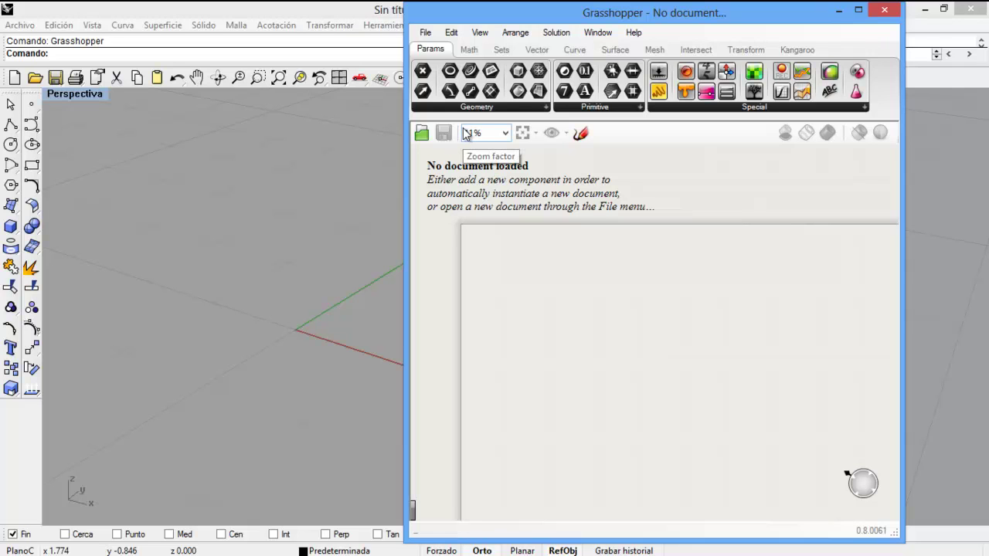
drag(422, 71, 534, 281)
scroll(539, 308, up, 5)
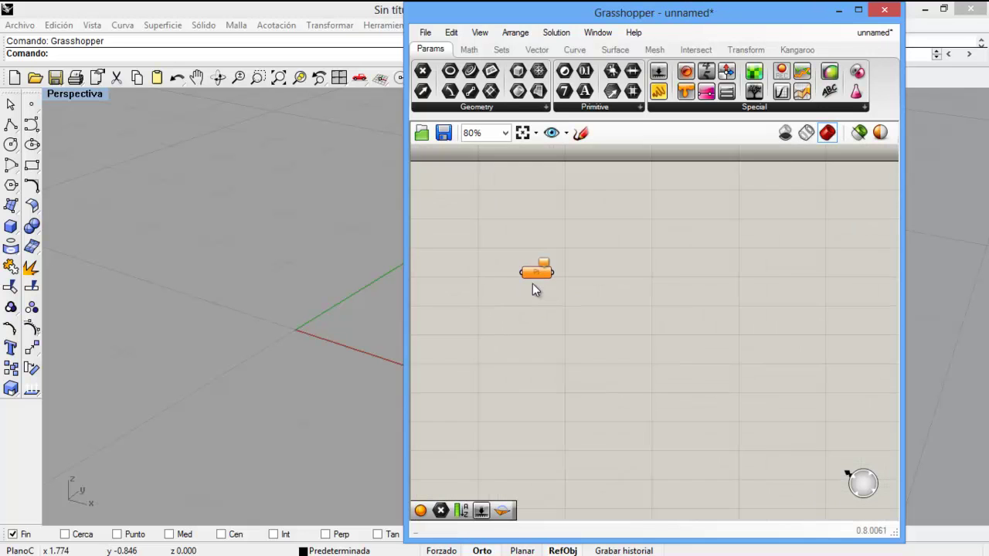
scroll(539, 276, down, 1)
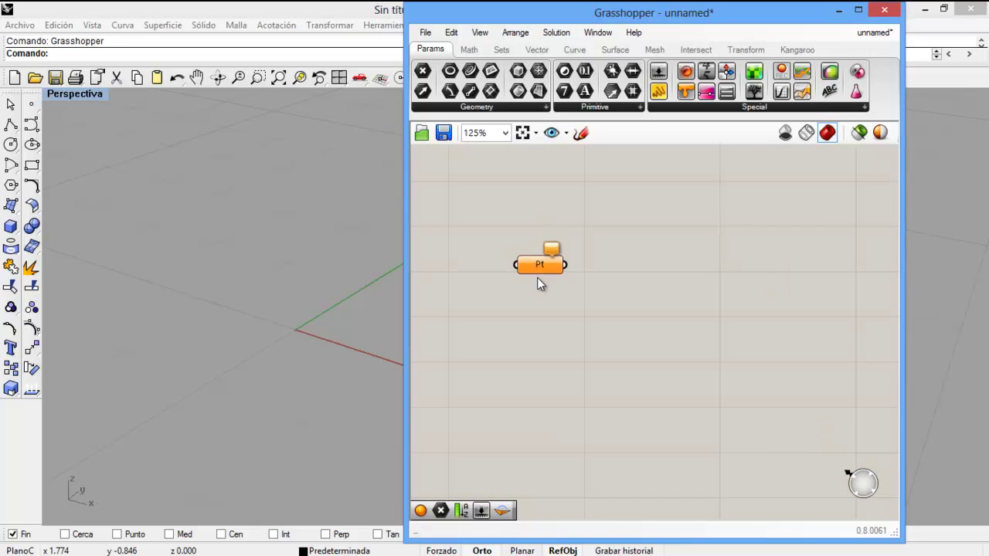
right_click(527, 290)
key(Escape)
scroll(526, 288, down, 2)
right_drag(526, 290, 560, 285)
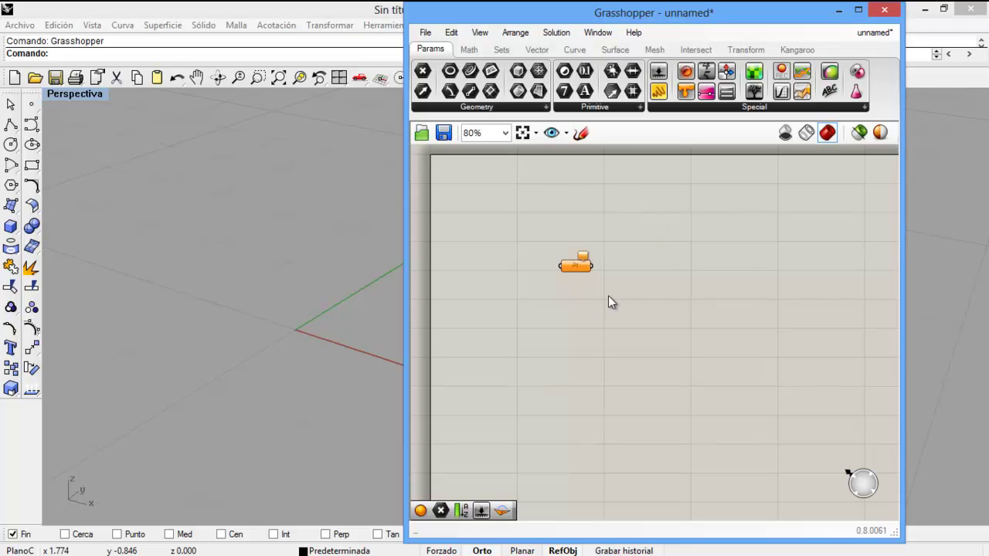
scroll(585, 290, up, 4)
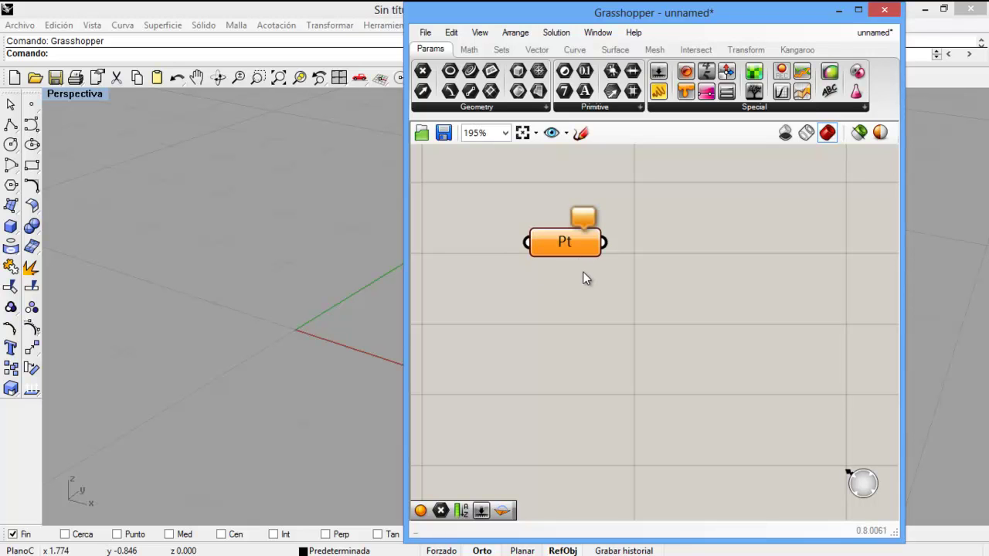
Step: Add a Center Box surface primitive beside the Point parameter and frame its preview box in the Perspectiva viewport
click(467, 50)
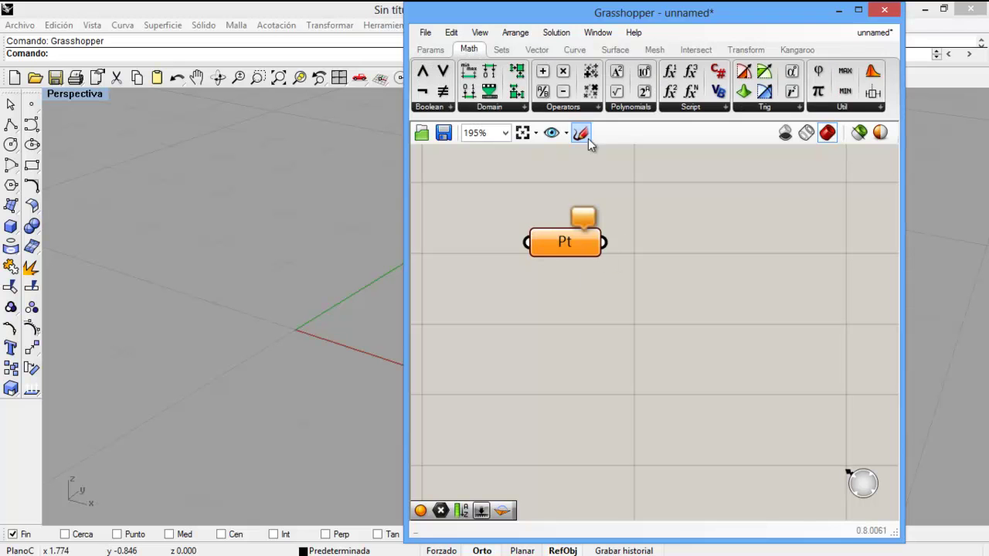
click(617, 50)
click(751, 108)
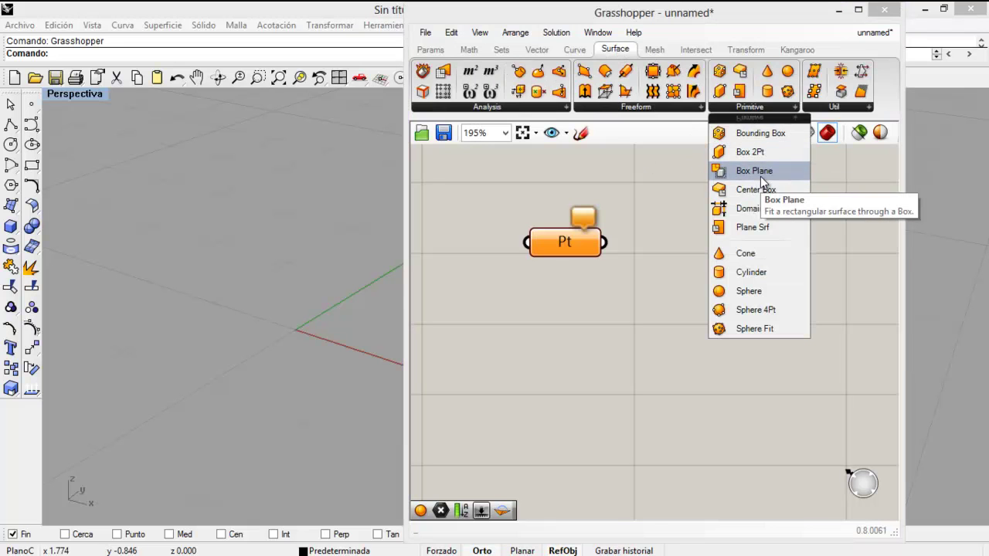
drag(755, 189, 753, 239)
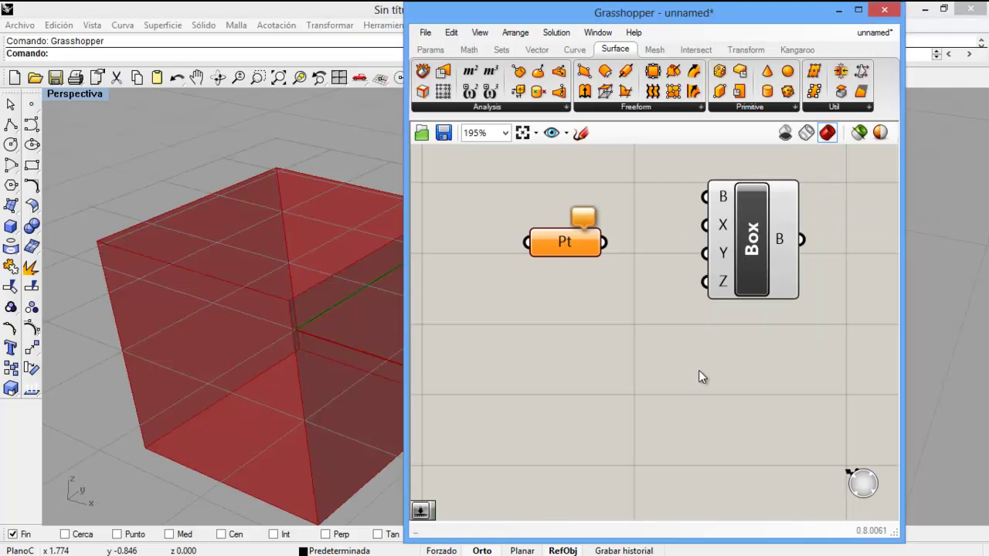
click(353, 353)
scroll(294, 334, down, 3)
shift+right_drag(294, 331, 218, 292)
click(588, 325)
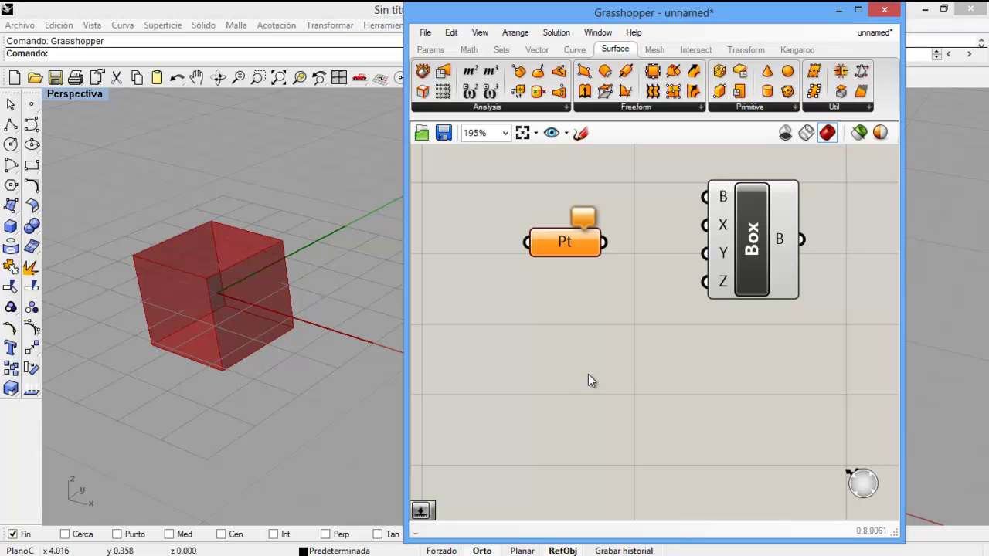
Step: Add a Number Slider to the canvas below the Point parameter and select the Point parameter
click(431, 50)
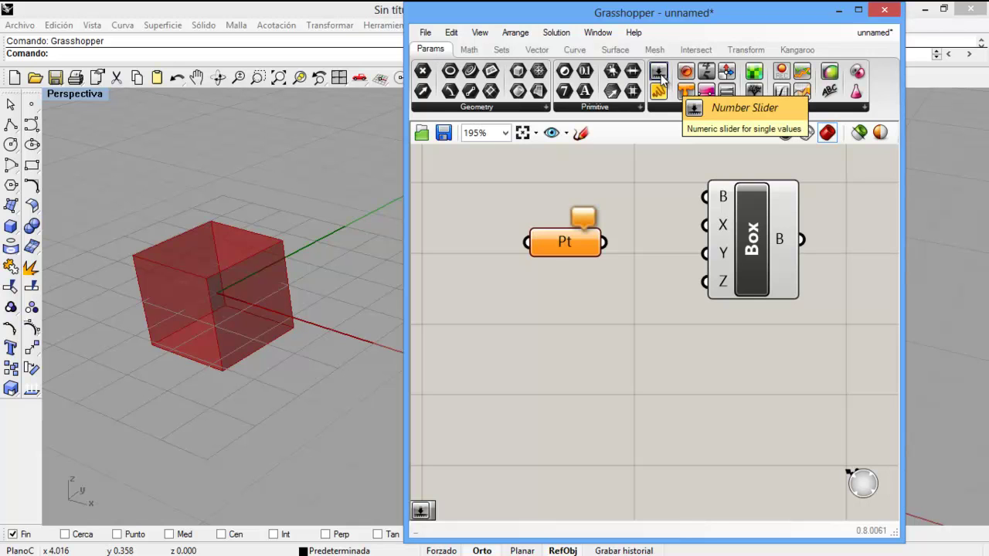
drag(662, 78, 544, 301)
click(583, 240)
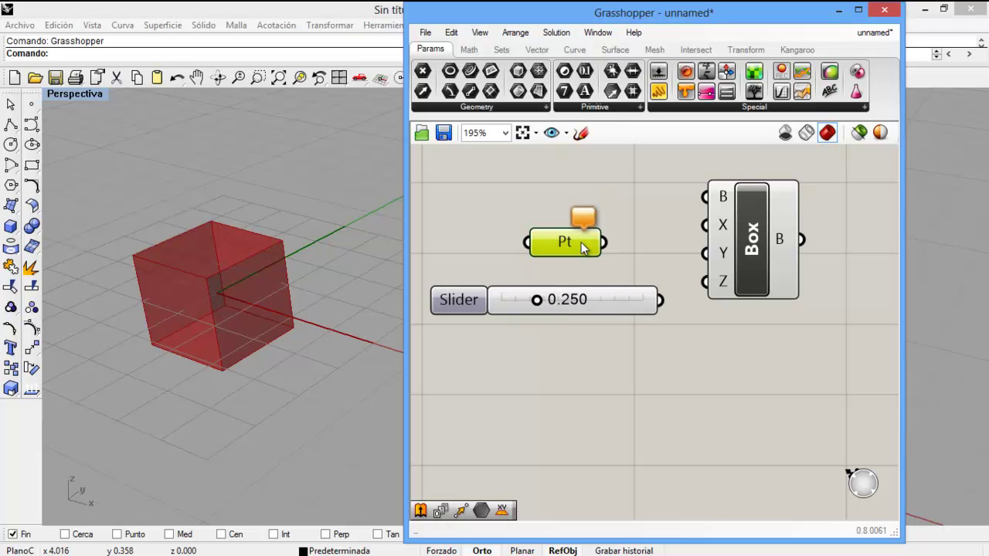
Step: Draw a Rhino point on the grid in front of the preview box in the Perspectiva viewport and select it
key(Delete)
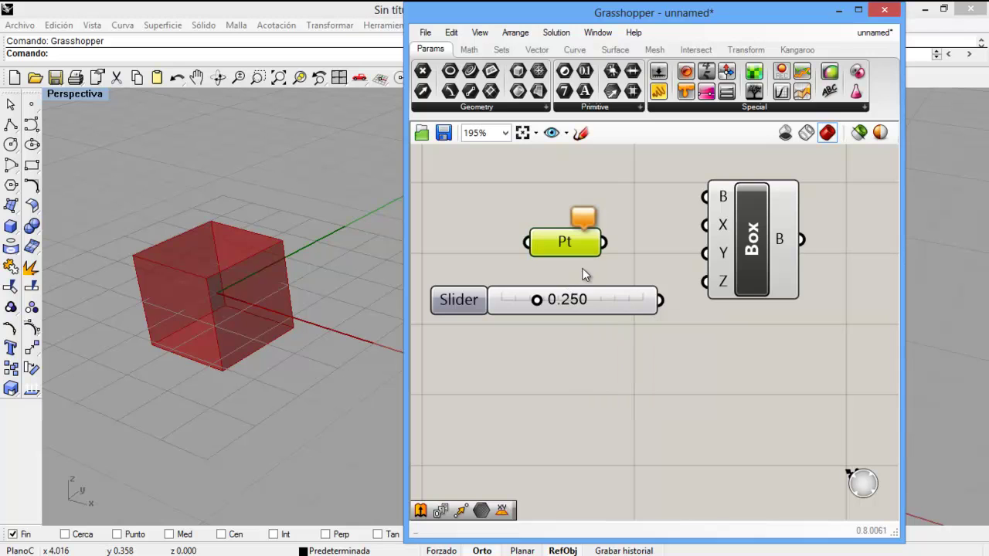
click(584, 274)
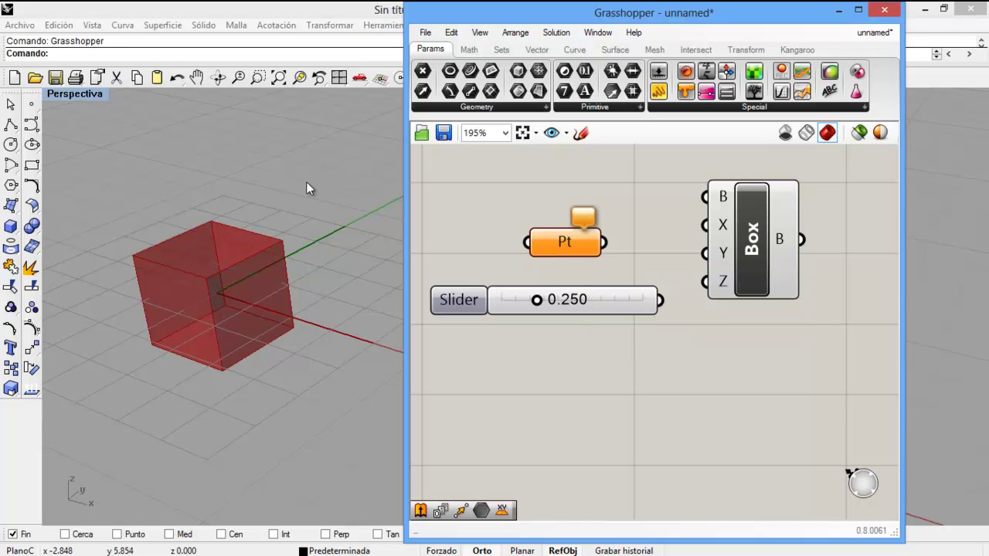
click(31, 104)
click(178, 404)
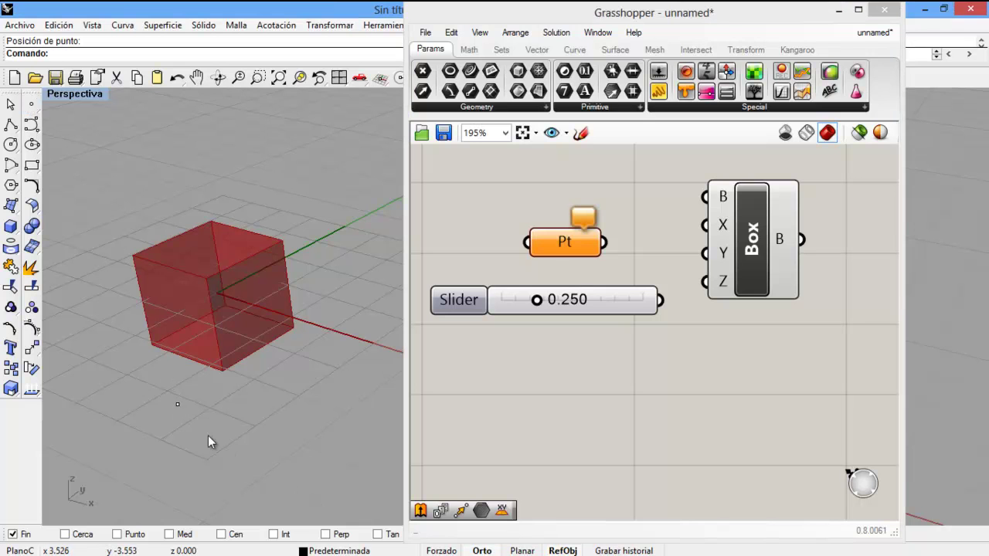
drag(166, 392, 218, 437)
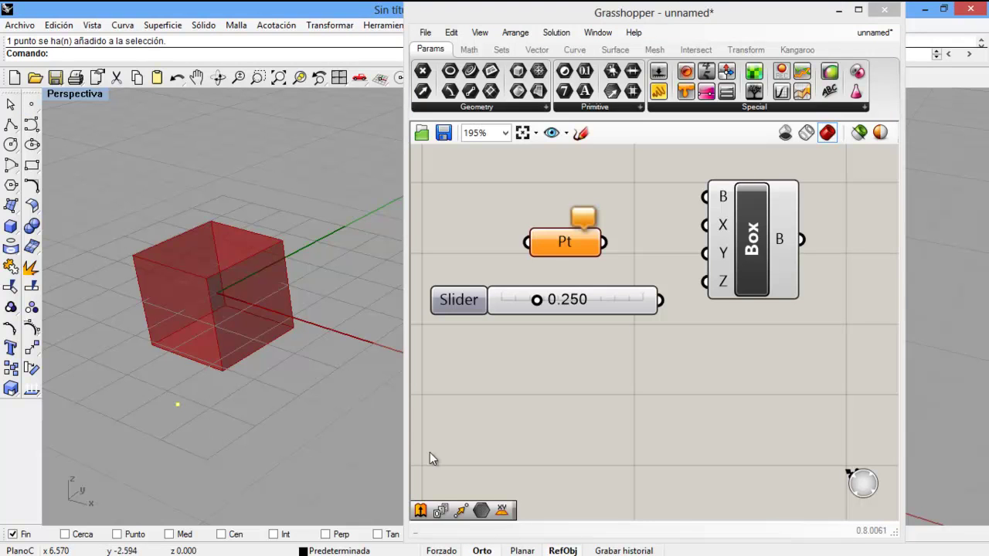
Step: Reference the drawn Rhino point in the Point parameter using Set one Point
click(509, 394)
click(564, 246)
right_click(565, 246)
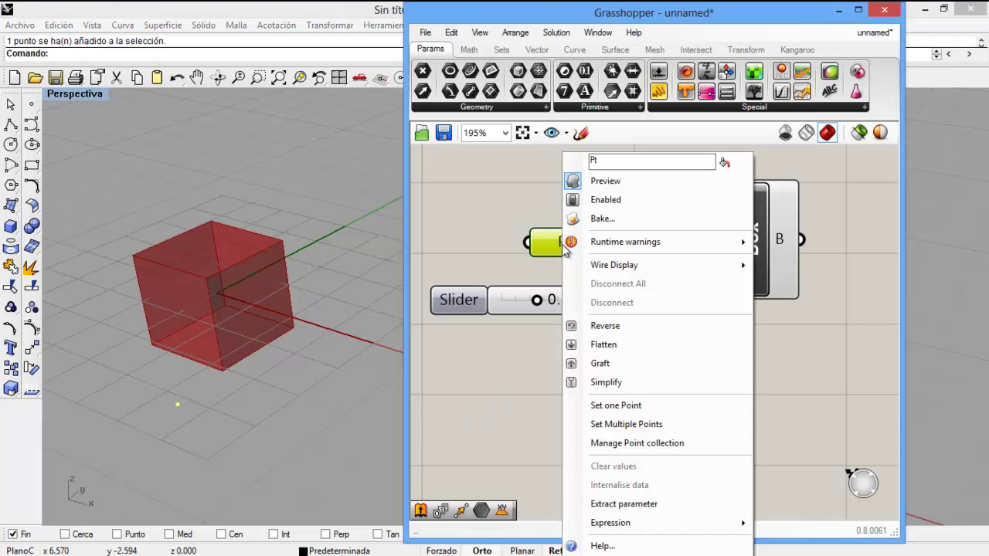
click(533, 265)
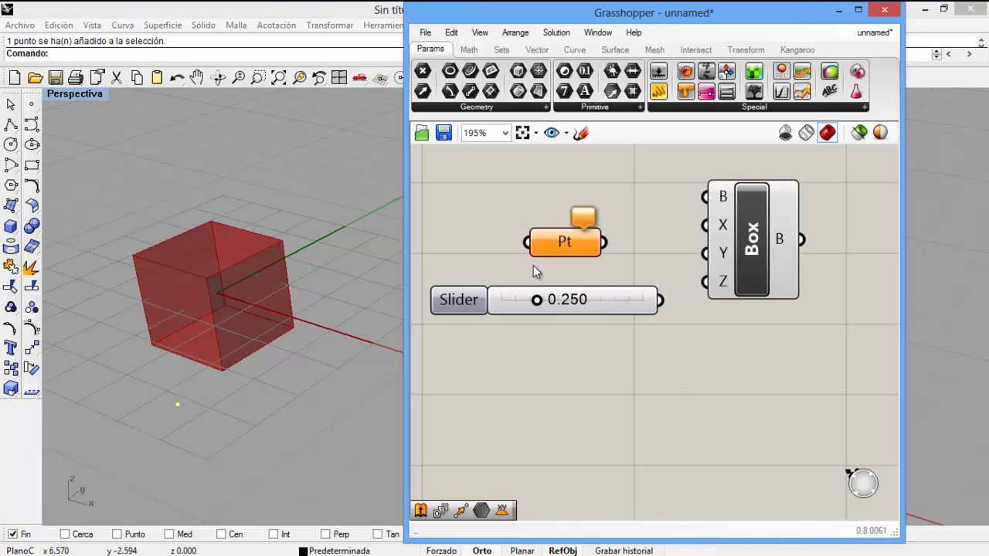
right_click(571, 244)
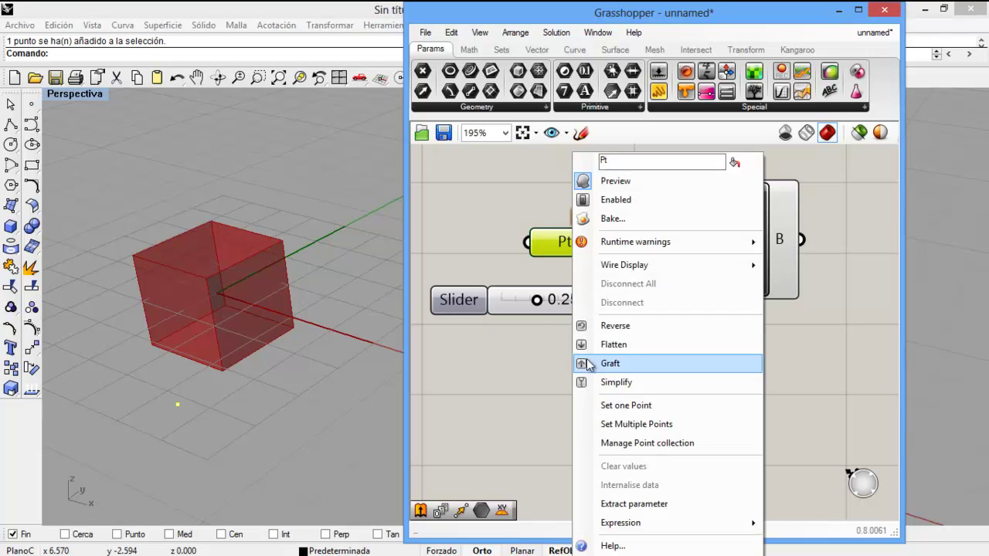
click(623, 407)
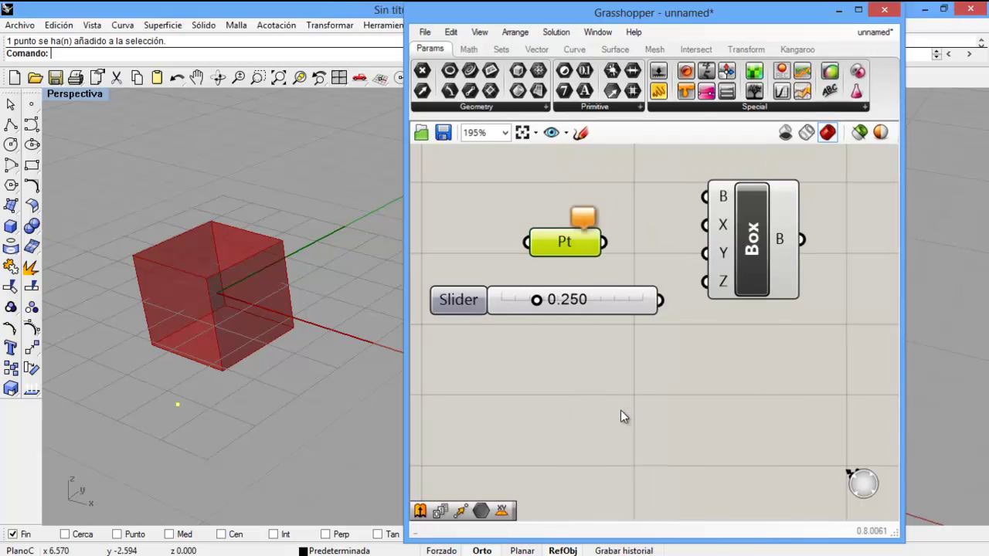
click(177, 405)
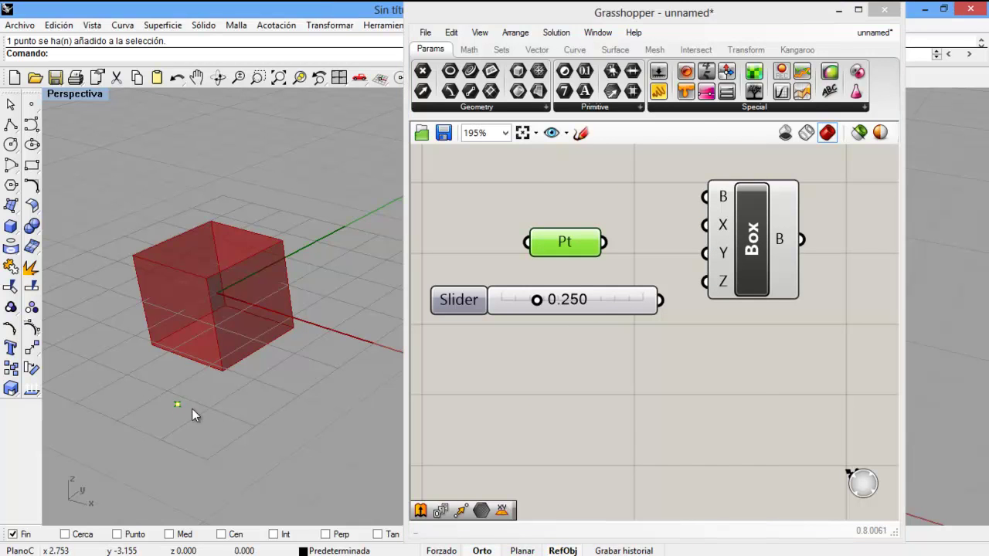
click(540, 391)
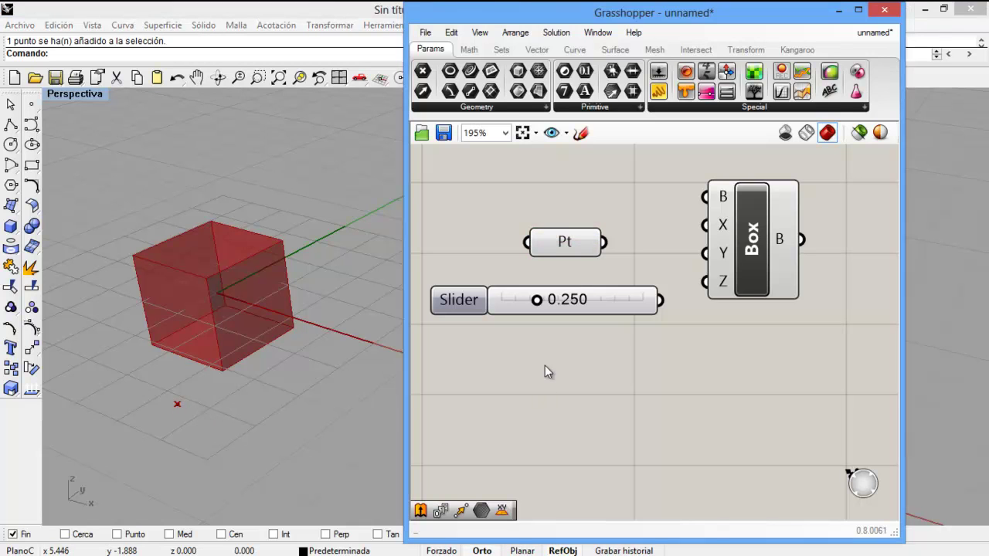
Step: Move the Grasshopper window aside to expose Rhino's tools and hide the referenced Rhino point
click(583, 243)
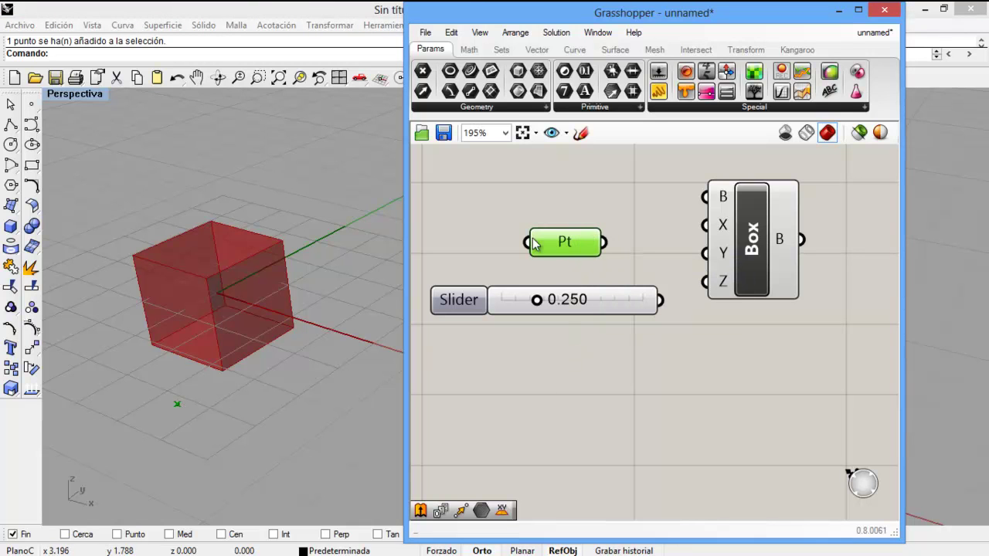
mouse_move(560, 248)
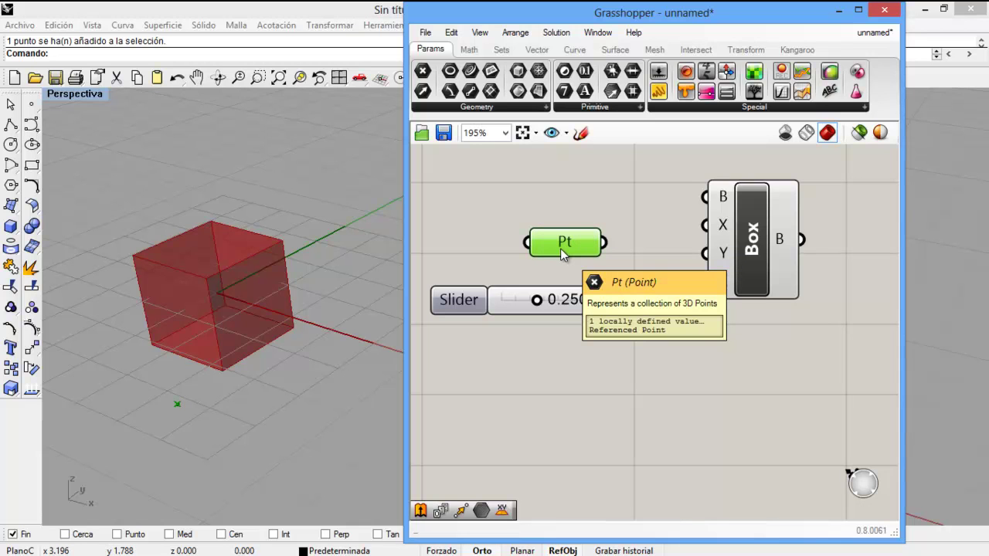
click(176, 404)
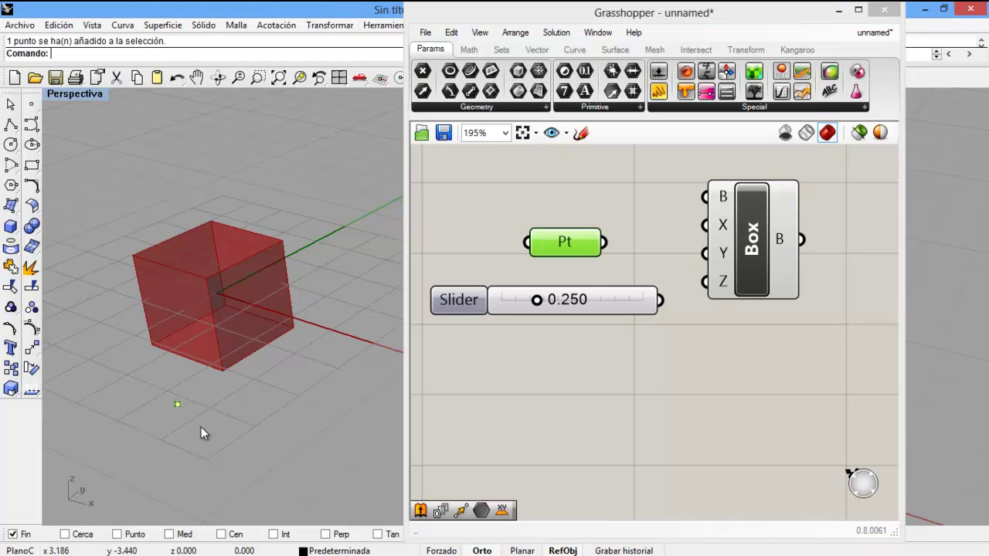
drag(514, 28, 618, 45)
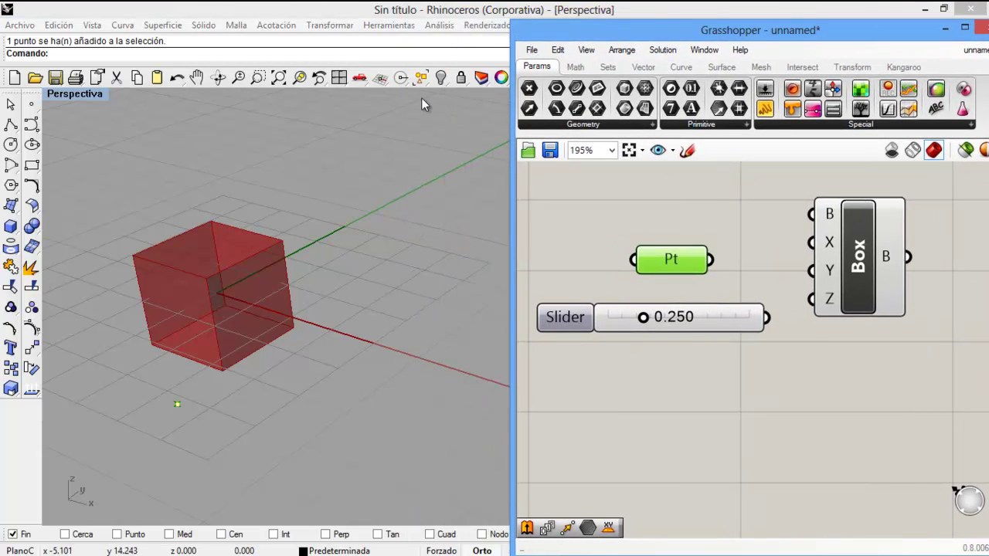
click(442, 79)
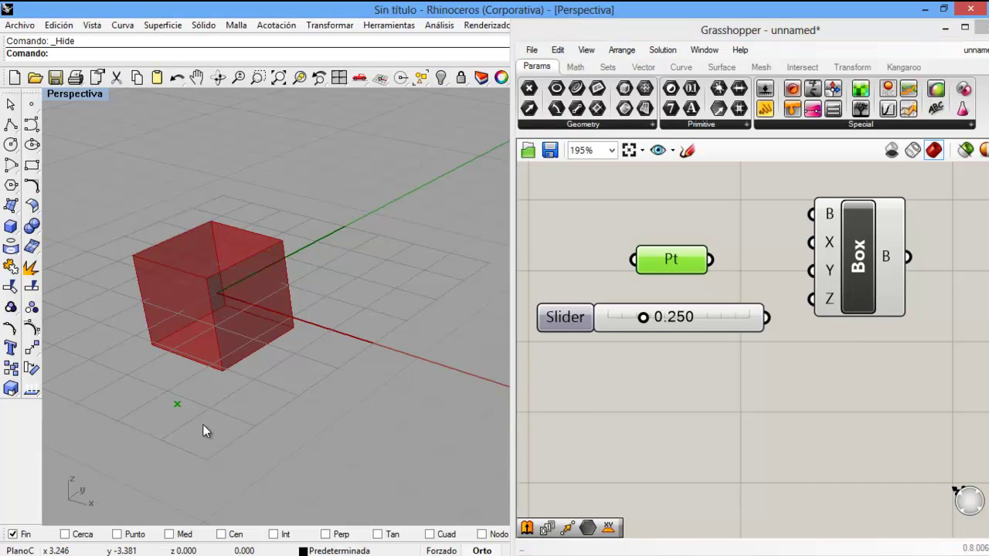
Step: Compare the point's preview with the Point parameter deselected and selected, and bring the Grasshopper window fully back on screen
click(631, 394)
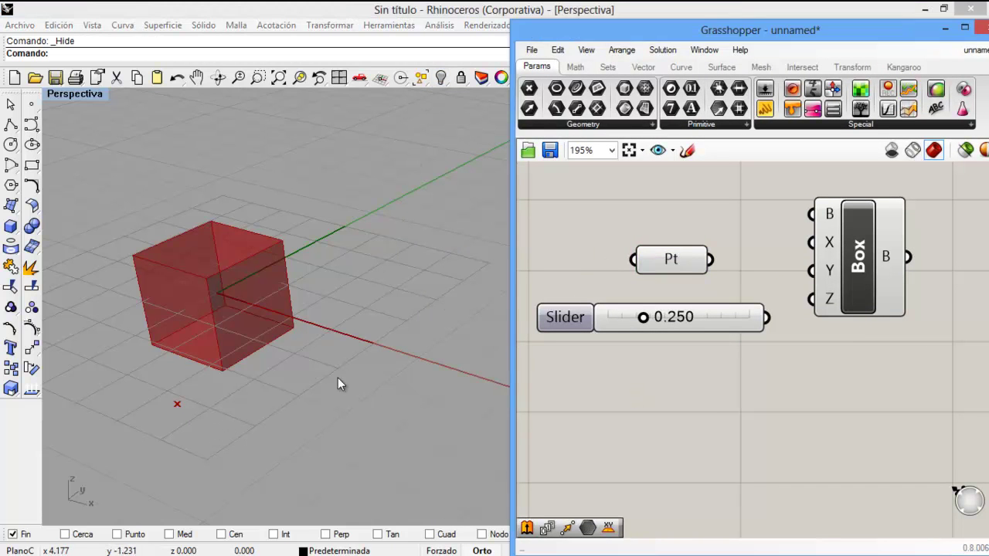
right_drag(296, 416, 252, 442)
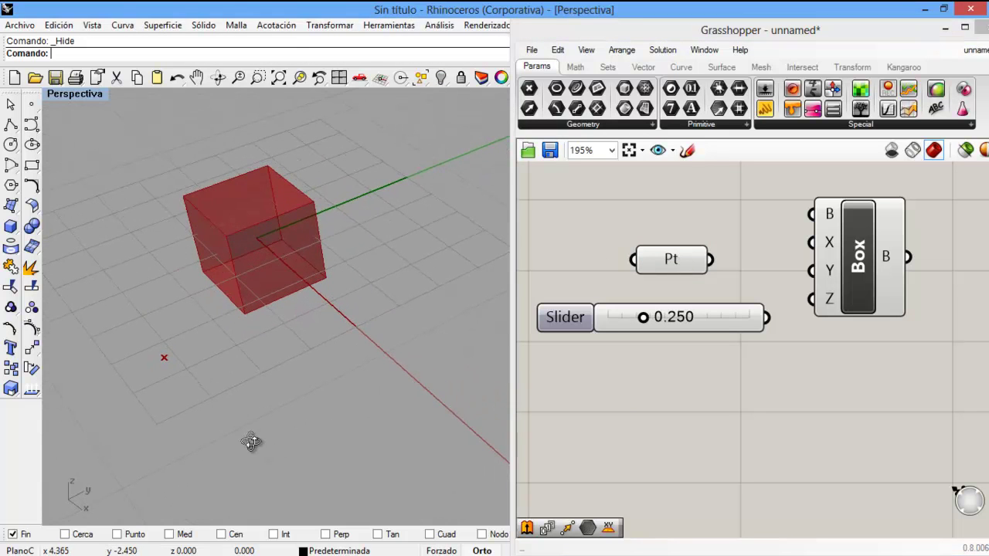
click(664, 264)
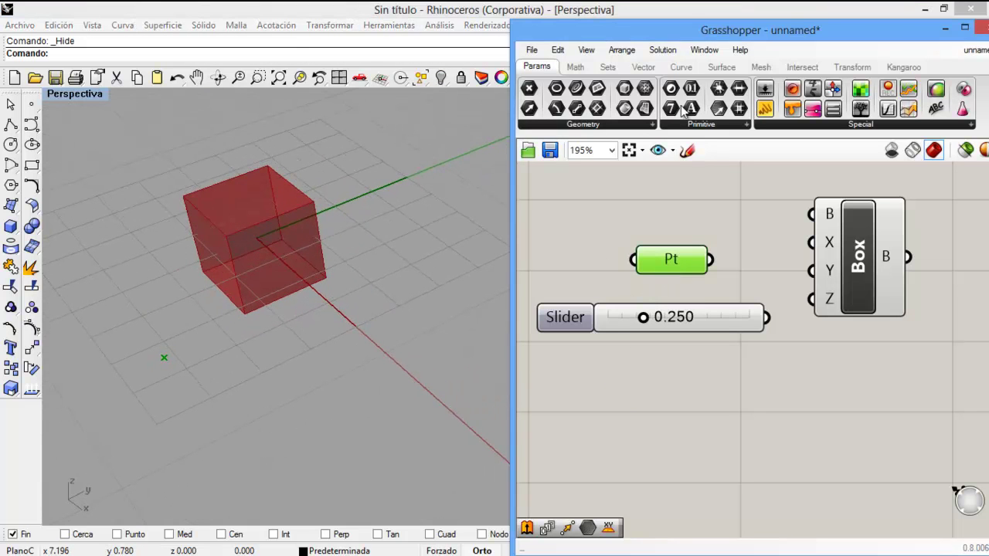
drag(726, 35, 684, 19)
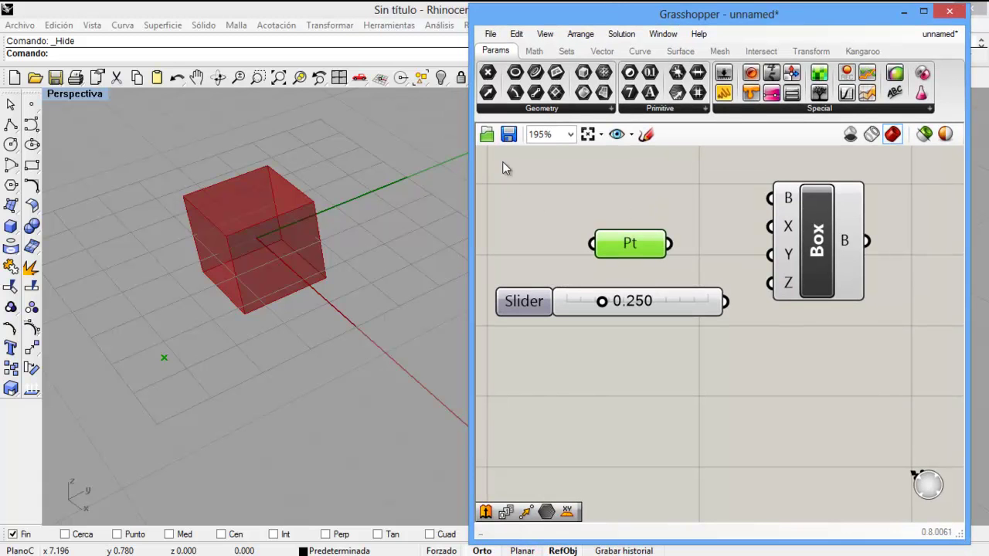
Step: Unhide the Rhino point, turn off Orto and move the point to a new position in front of the preview box
right_click(442, 80)
drag(158, 353, 182, 371)
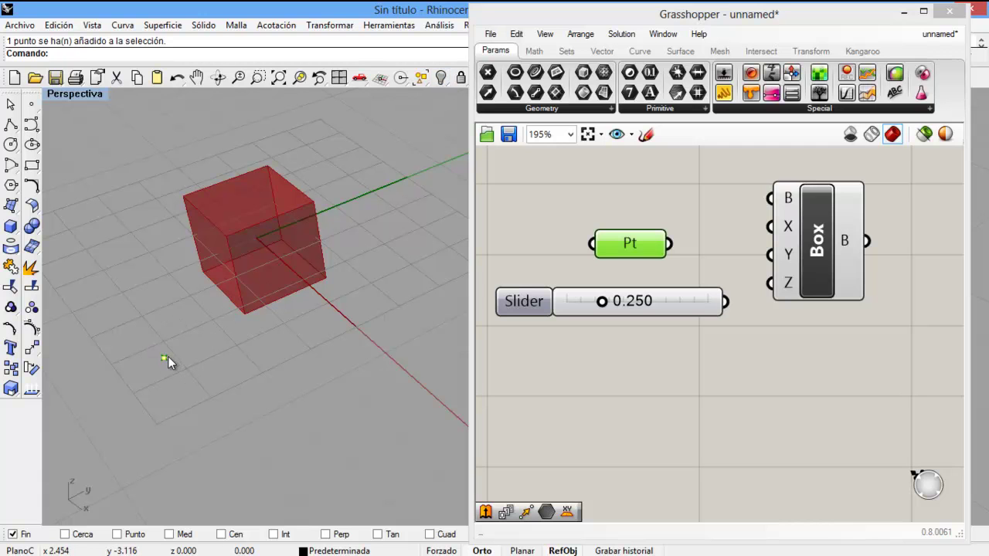
drag(164, 359, 241, 398)
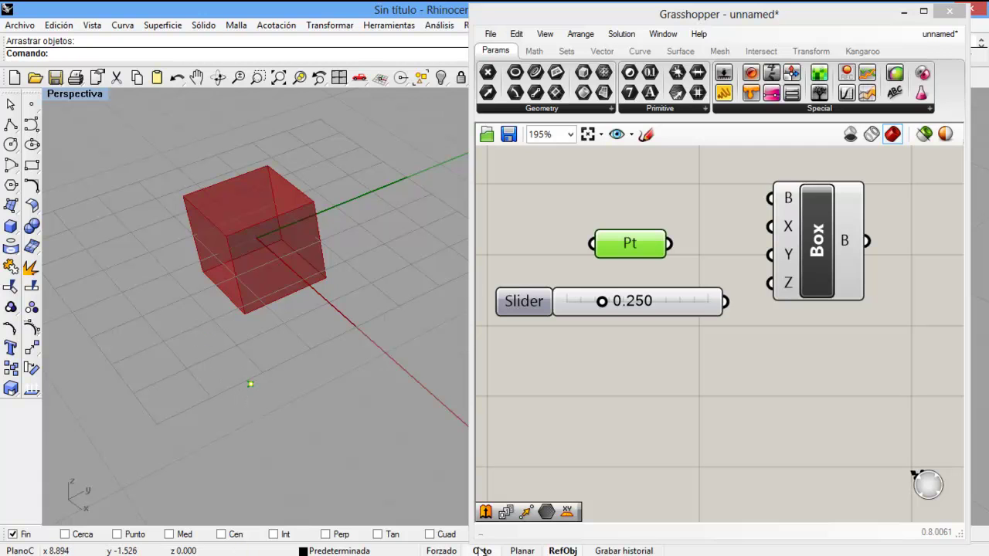
drag(252, 386, 205, 372)
click(623, 265)
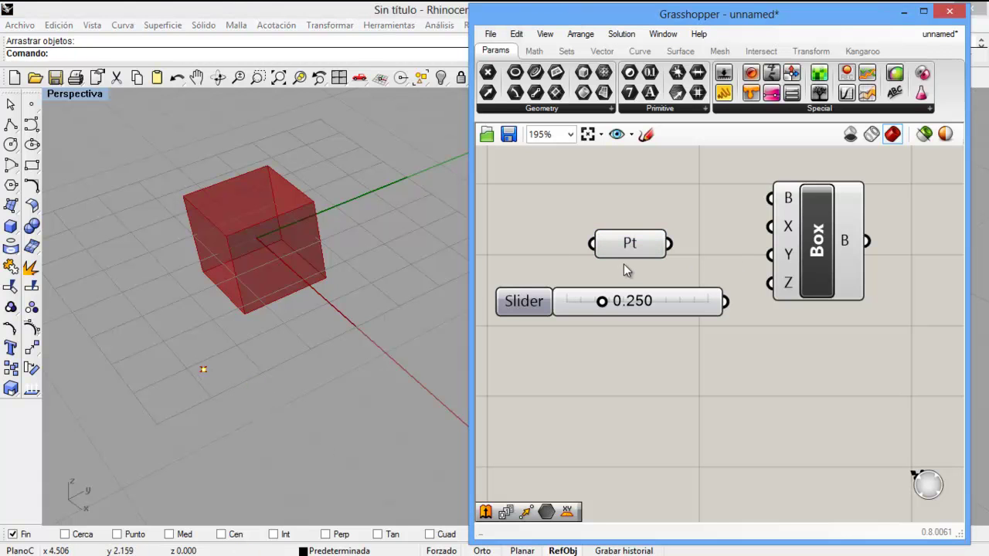
drag(204, 370, 273, 362)
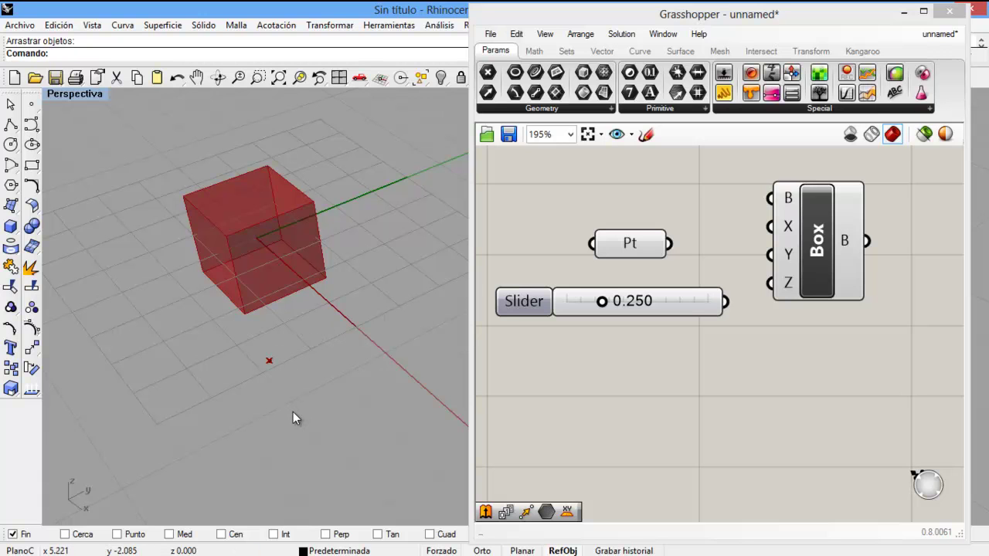
Step: Hide the relocated Rhino point, leaving only the Point parameter's preview in the viewport
click(270, 360)
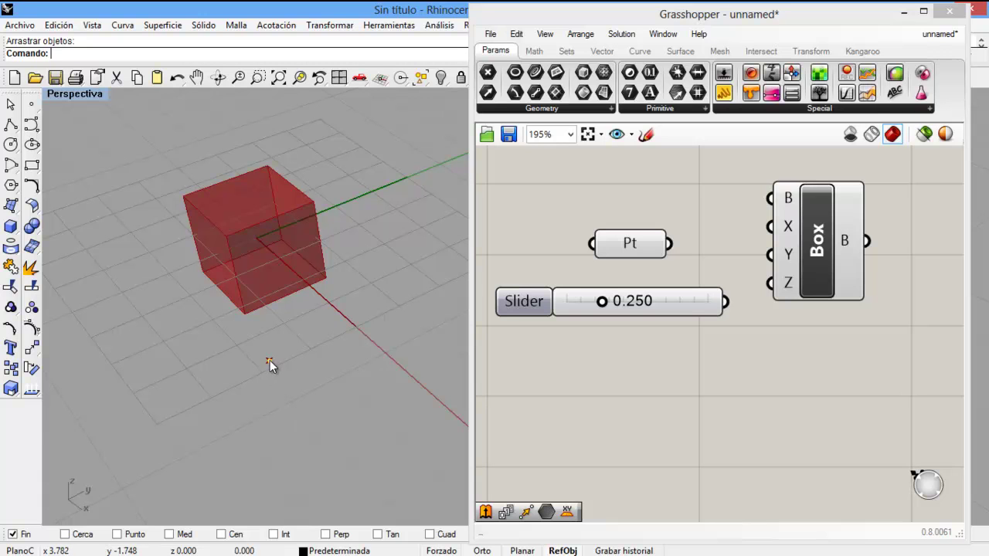
click(442, 78)
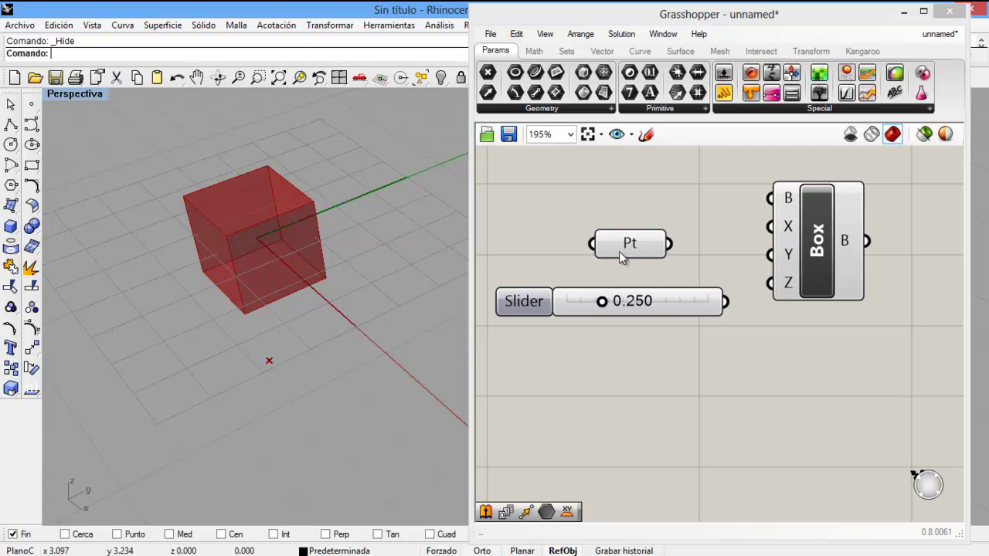
mouse_move(605, 247)
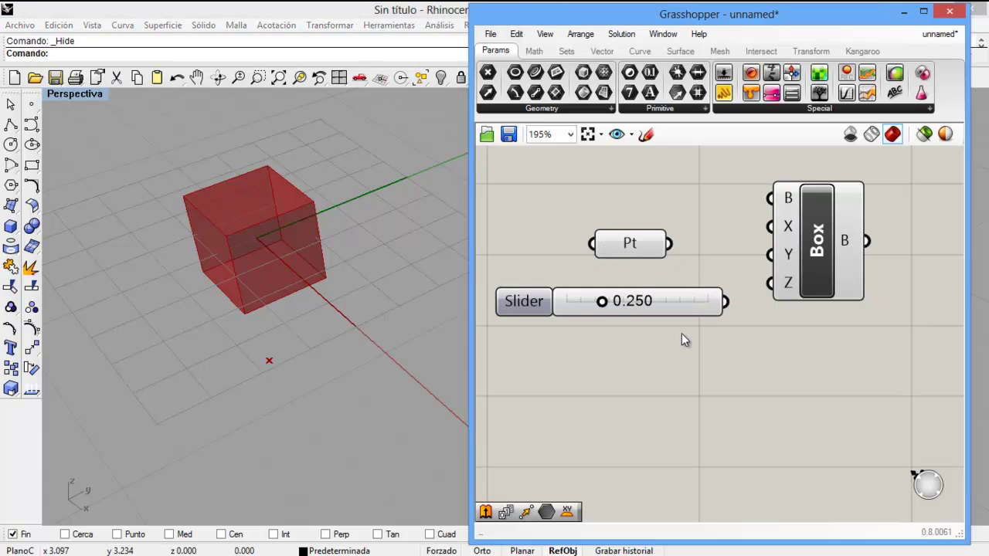
Step: Rearrange the canvas by placing the Point parameter below the Number Slider and shifting the slider slightly up
click(651, 255)
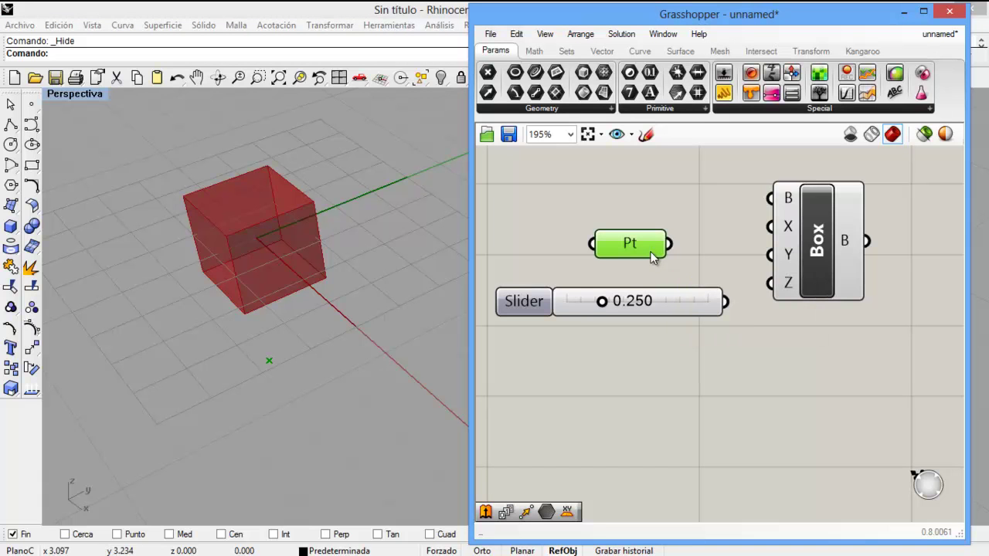
drag(643, 246, 689, 399)
drag(676, 305, 647, 296)
scroll(676, 256, down, 3)
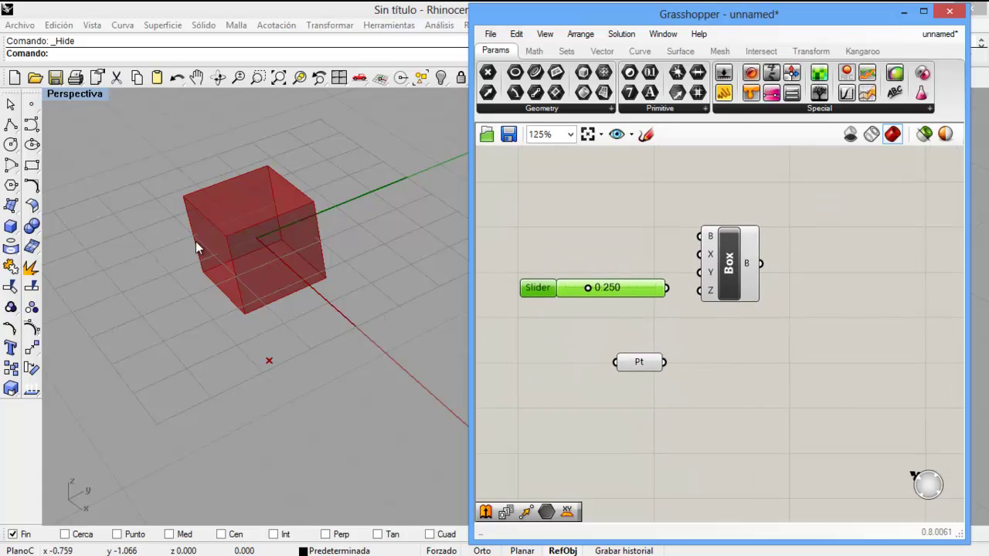
click(719, 428)
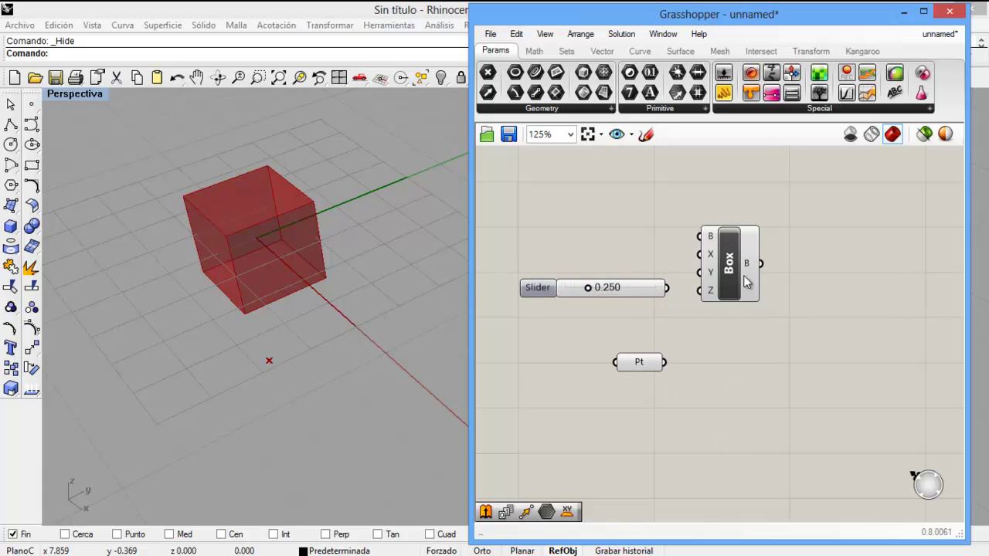
Step: Move the Center Box component farther from the Number Slider and review its B, X, Y and Z inputs and B output
click(739, 273)
scroll(735, 276, up, 3)
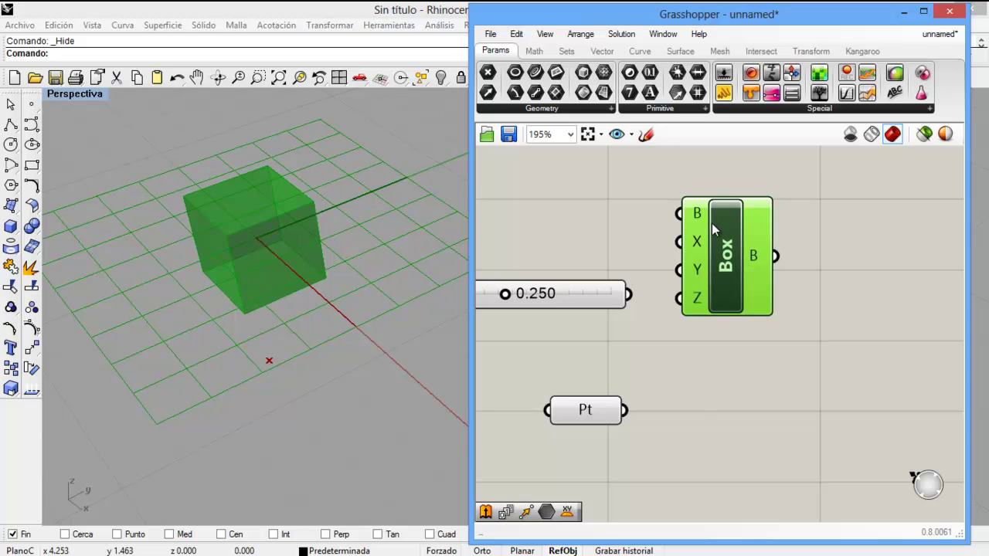
right_drag(713, 223, 721, 257)
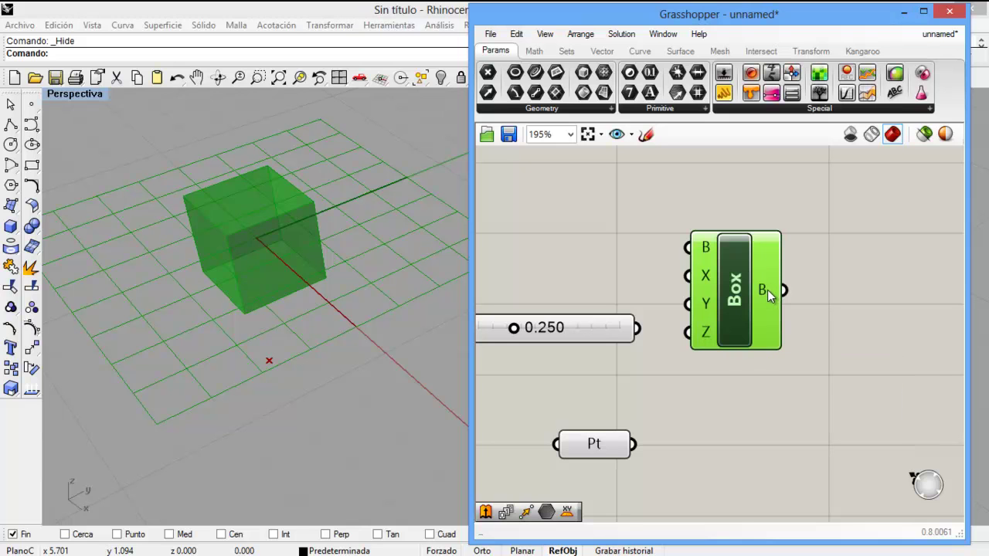
mouse_move(764, 289)
drag(736, 290, 770, 268)
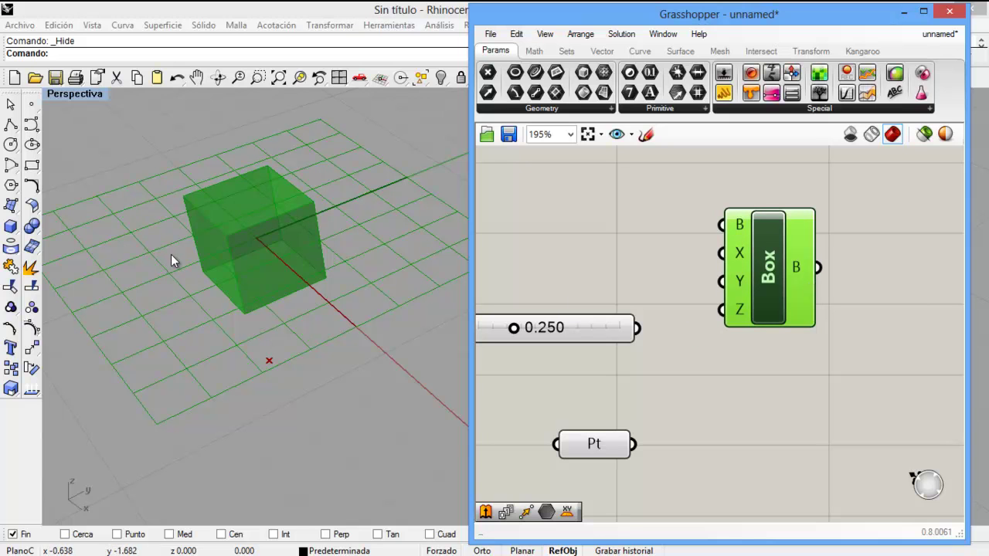
mouse_move(739, 232)
mouse_move(584, 329)
mouse_move(745, 310)
Step: Nudge the Number Slider toward the Center Box and raise its value to 1.000
scroll(804, 359, down, 1)
mouse_move(652, 336)
mouse_down()
mouse_move(679, 321)
mouse_move(669, 328)
mouse_up()
click(711, 364)
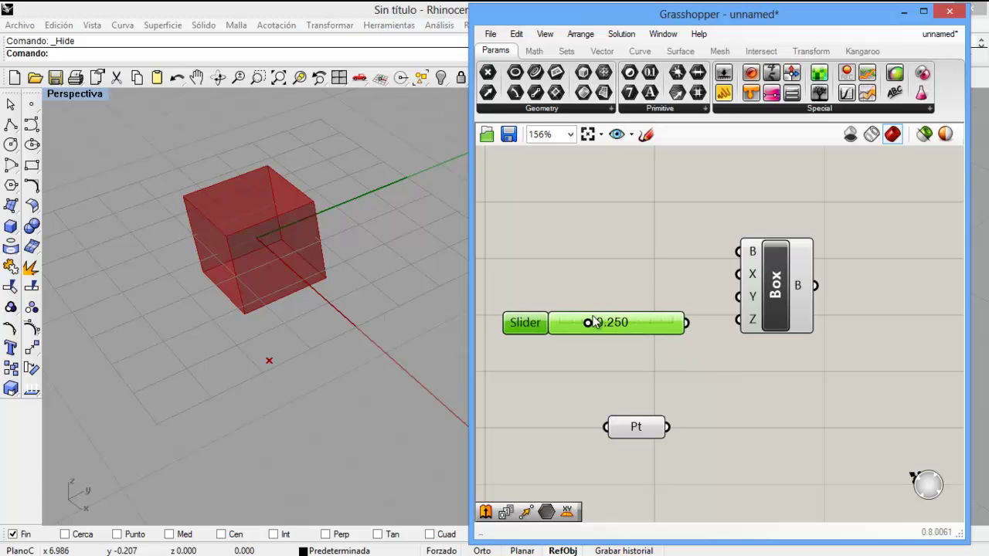
drag(587, 323, 684, 329)
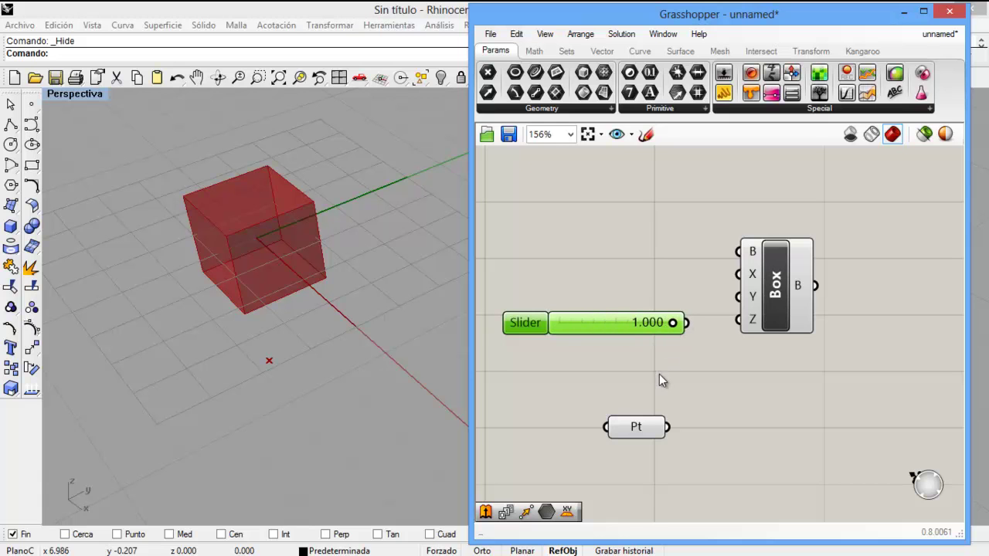
Step: Try to enter a value of 8 directly on the slider, beyond its upper limit
double_click(629, 328)
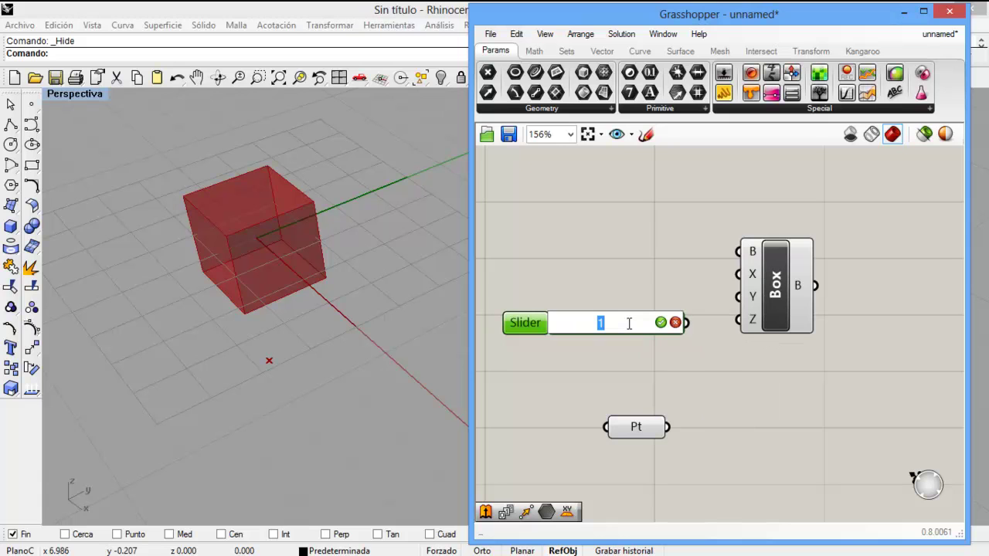
text(8)
click(660, 323)
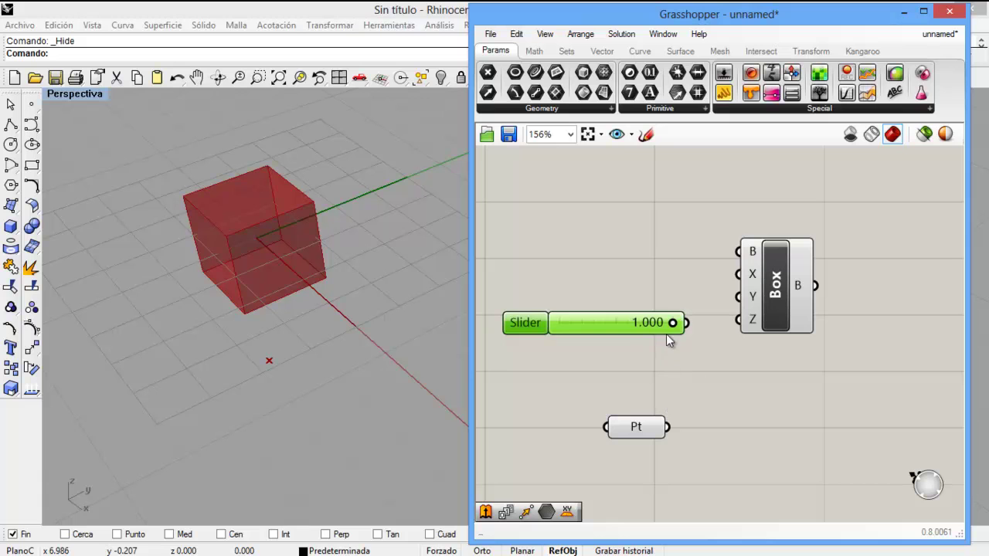
mouse_move(673, 325)
mouse_down()
mouse_move(640, 324)
mouse_move(684, 330)
mouse_up()
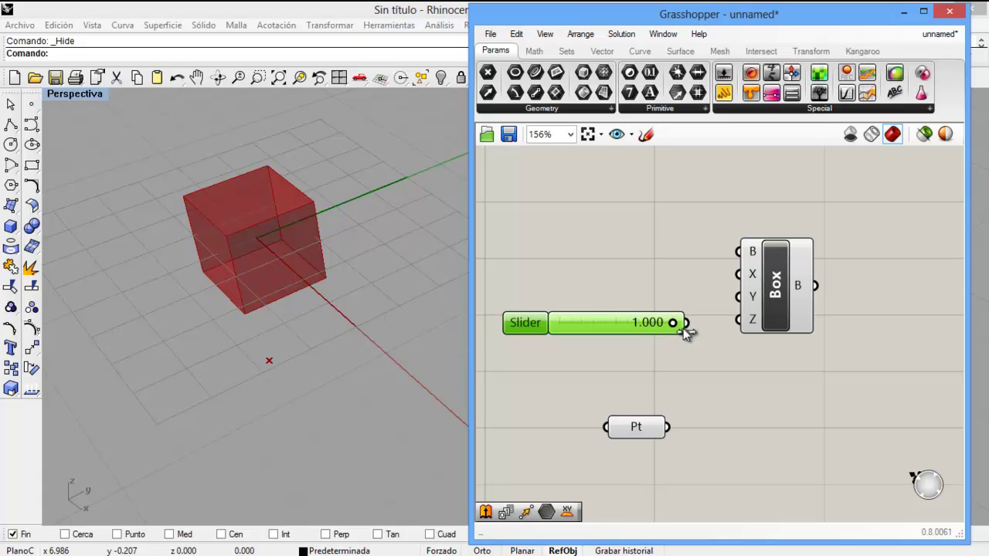
double_click(635, 326)
text(6)
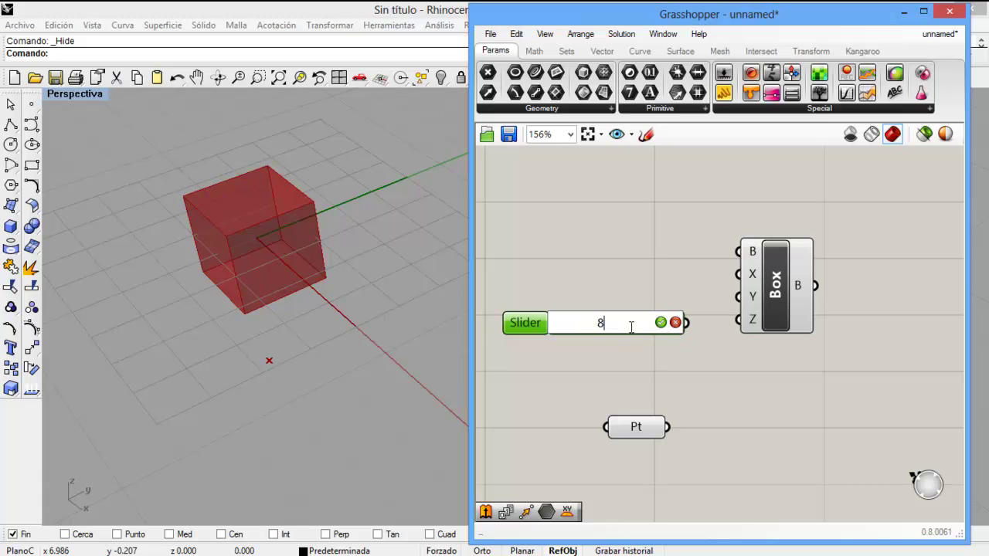
click(661, 323)
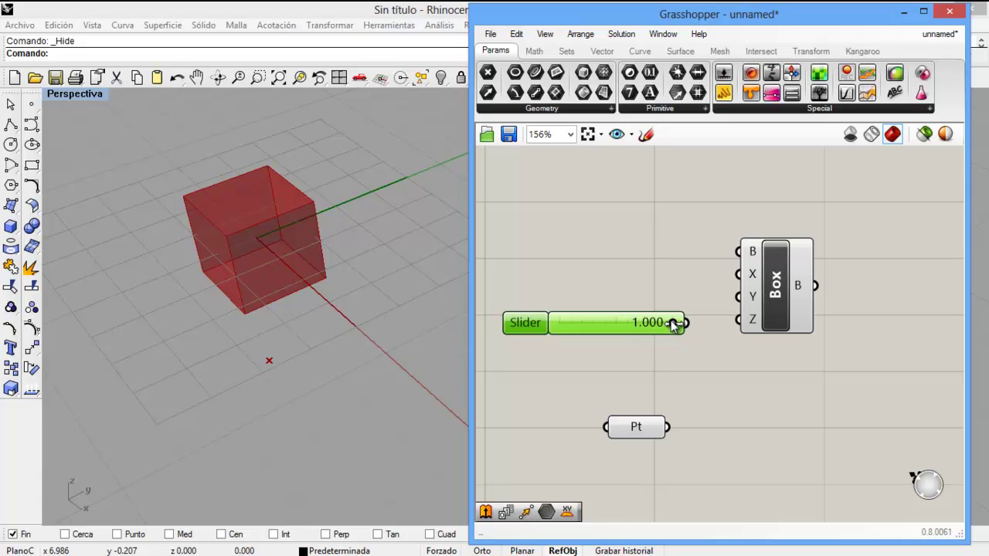
double_click(629, 324)
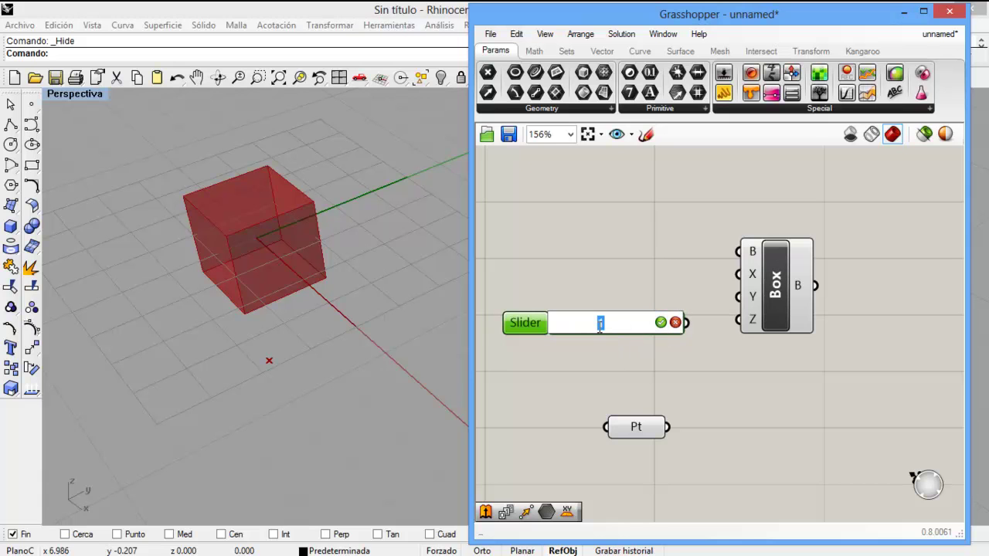
text(8)
key(Return)
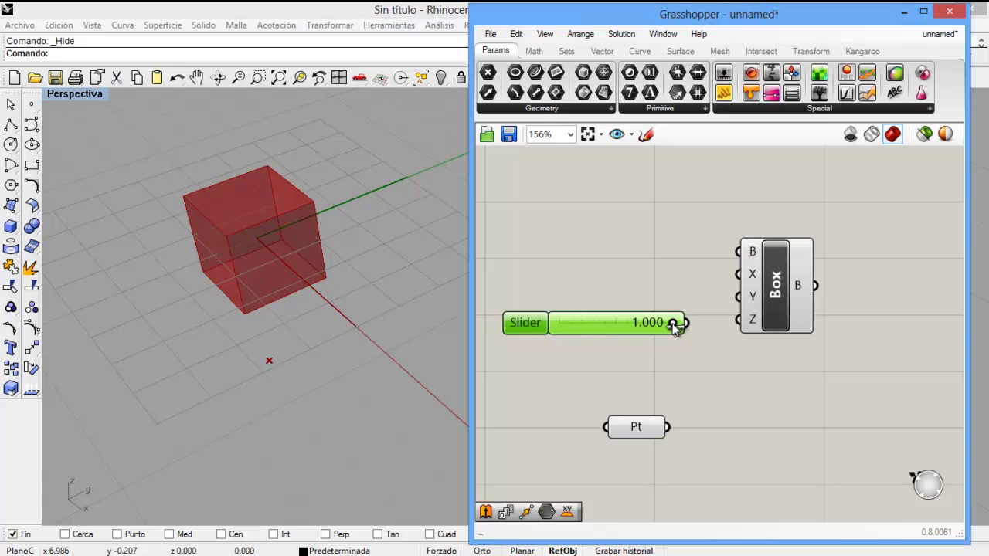
Step: Set the slider's maximum to 8.000 in its settings and raise its value to 8.000
double_click(523, 324)
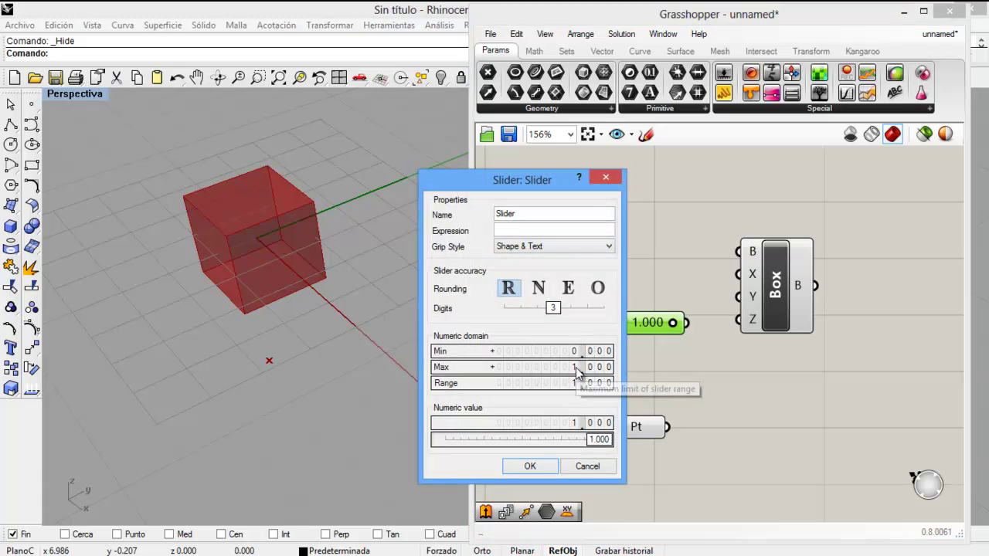
drag(574, 367, 588, 265)
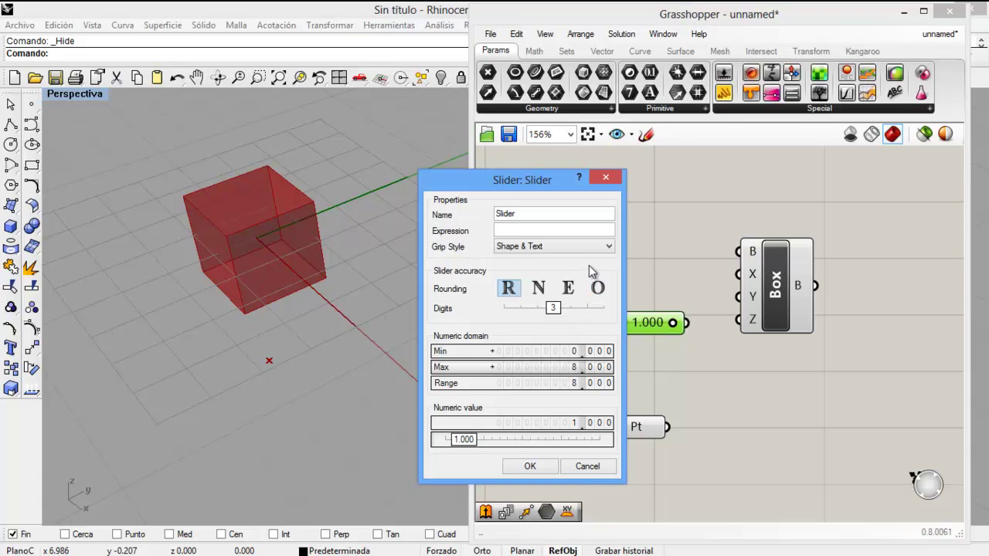
click(532, 462)
drag(576, 325, 675, 330)
click(600, 355)
Step: Rename the slider as Coord X in its settings
scroll(601, 354, down, 1)
right_drag(599, 354, 643, 300)
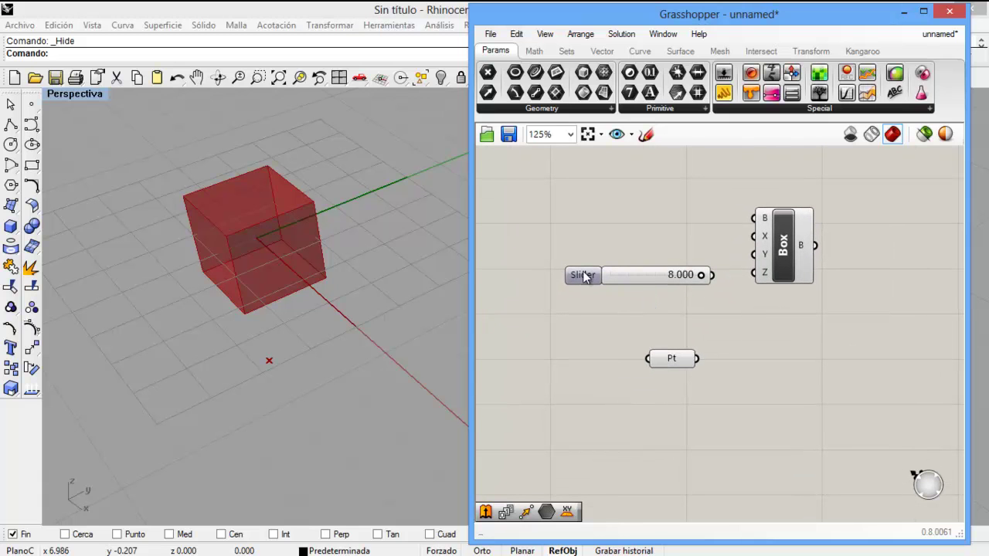
mouse_move(579, 276)
double_click(587, 276)
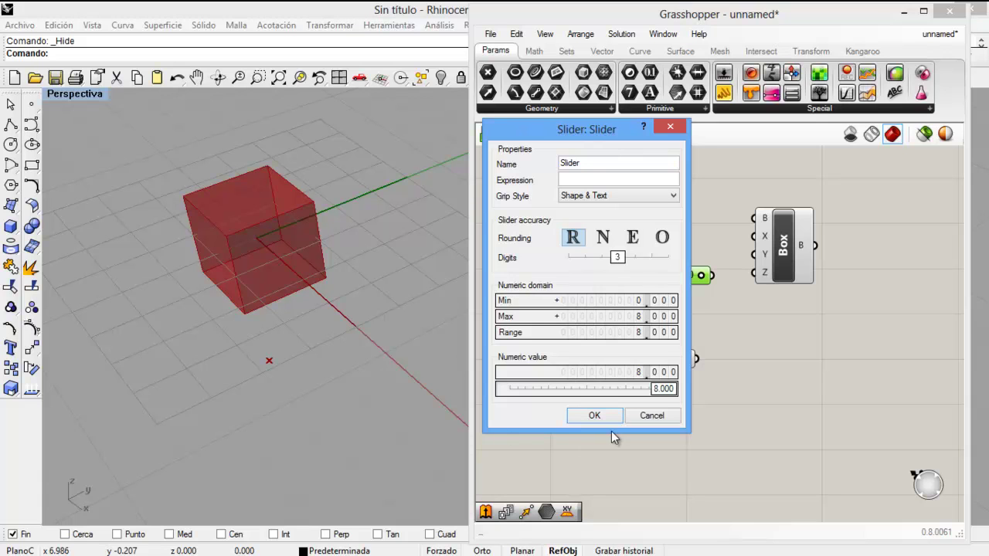
drag(610, 160, 552, 160)
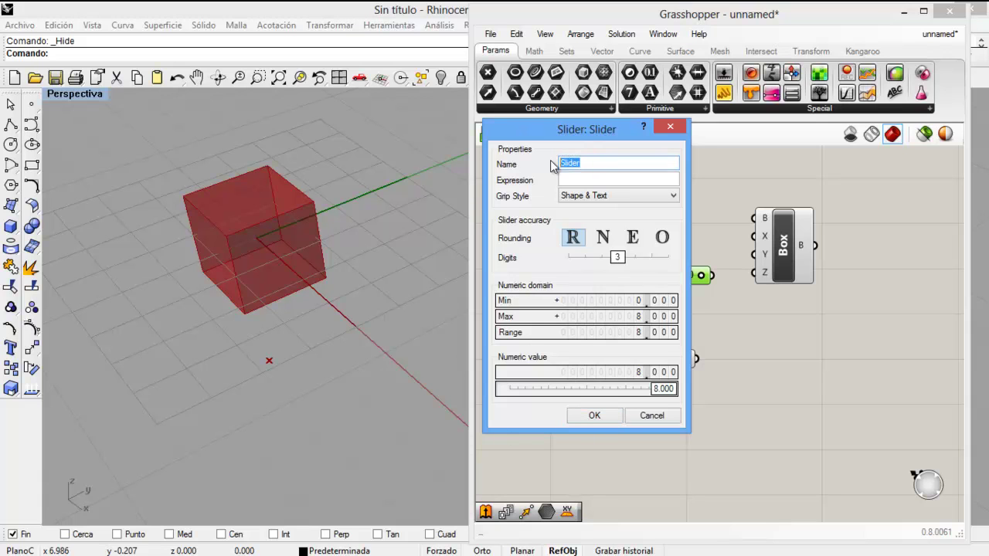
text(Coo)
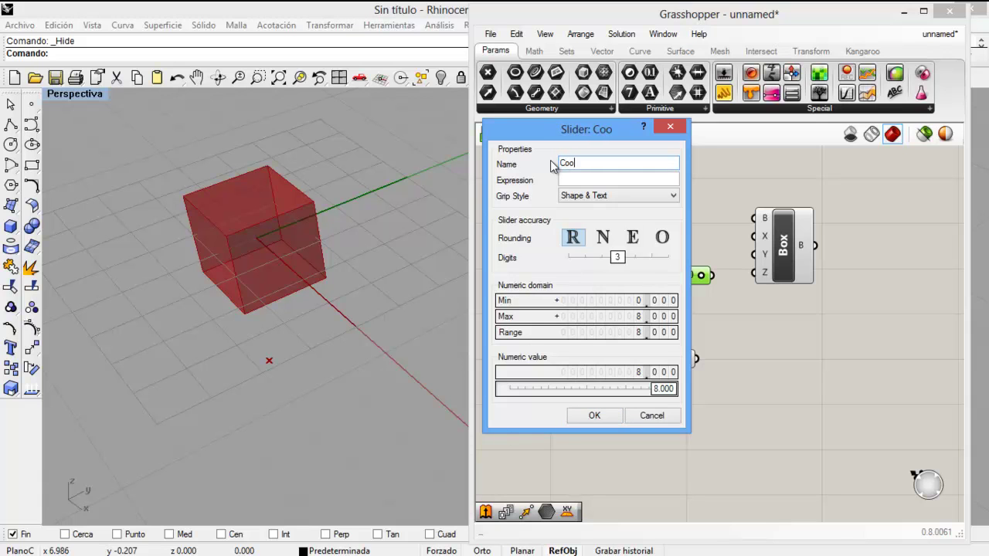
text(rd X)
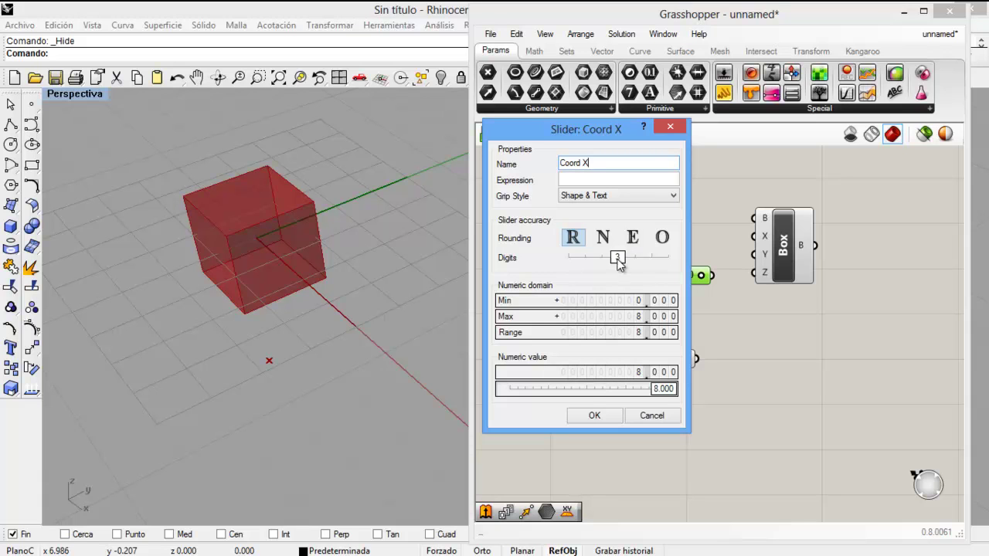
Step: Reduce the slider's accuracy to 2 digits, restore it to 3 and accept the settings
drag(619, 260, 596, 263)
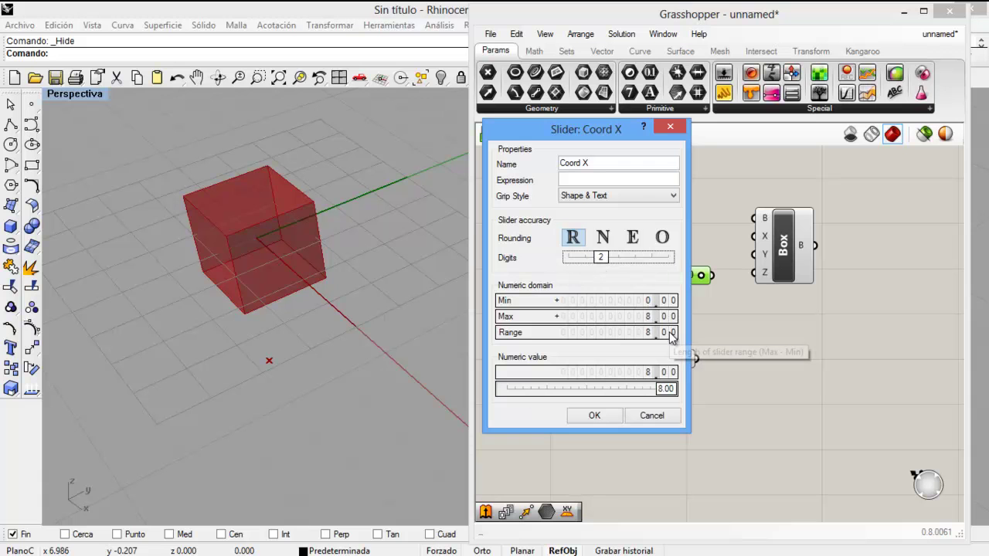
drag(603, 258, 619, 259)
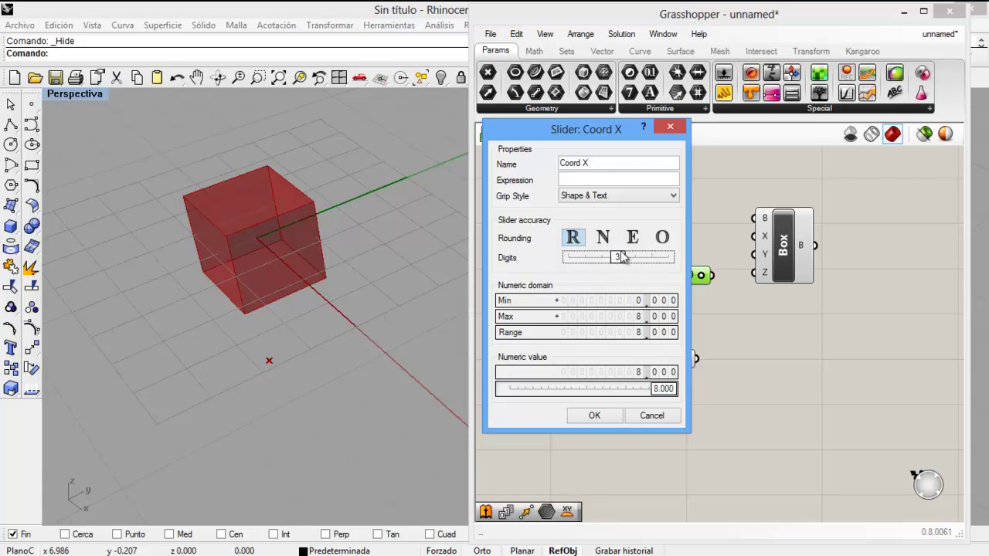
click(595, 417)
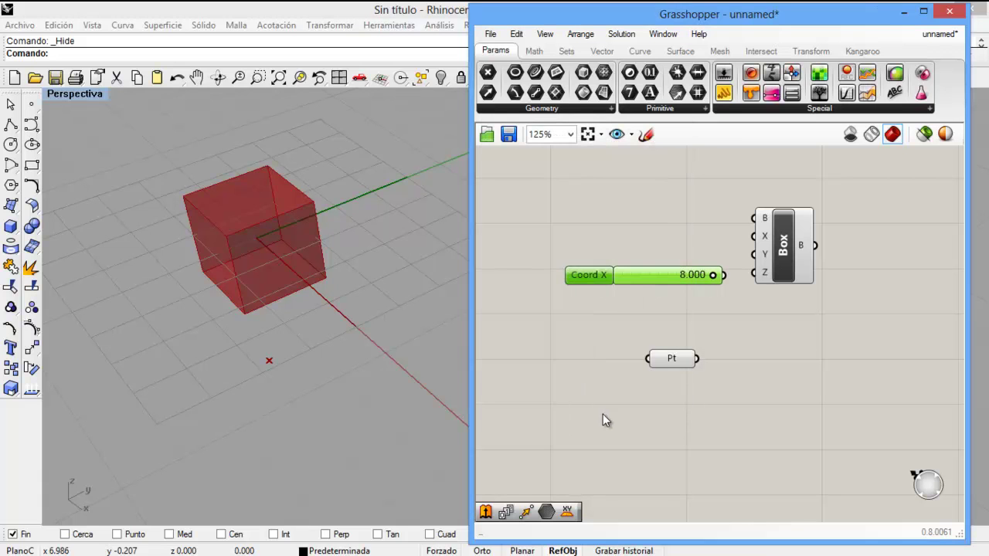
Step: Align the Coord X slider with the Center Box and connect its output to the box's X input
drag(692, 272, 672, 245)
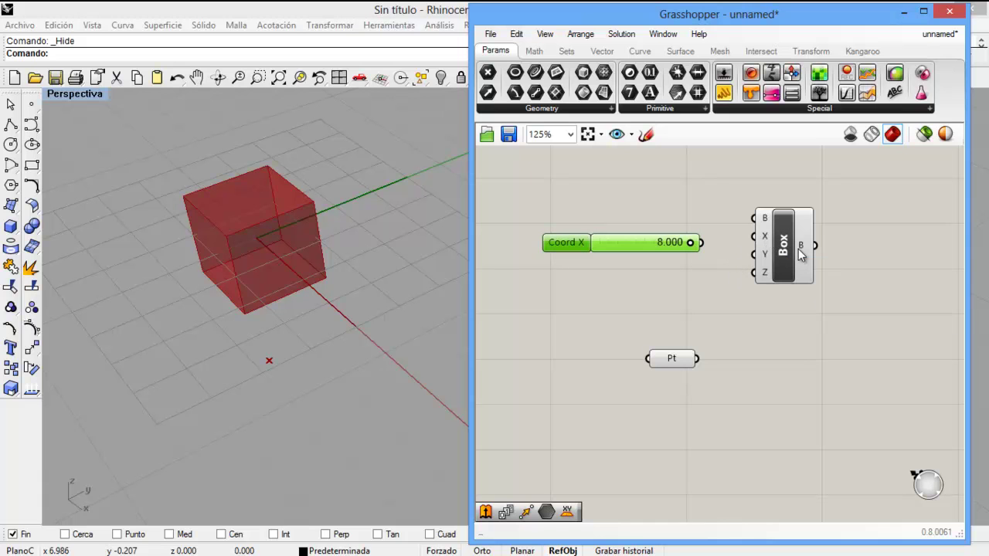
drag(780, 236, 790, 238)
click(689, 264)
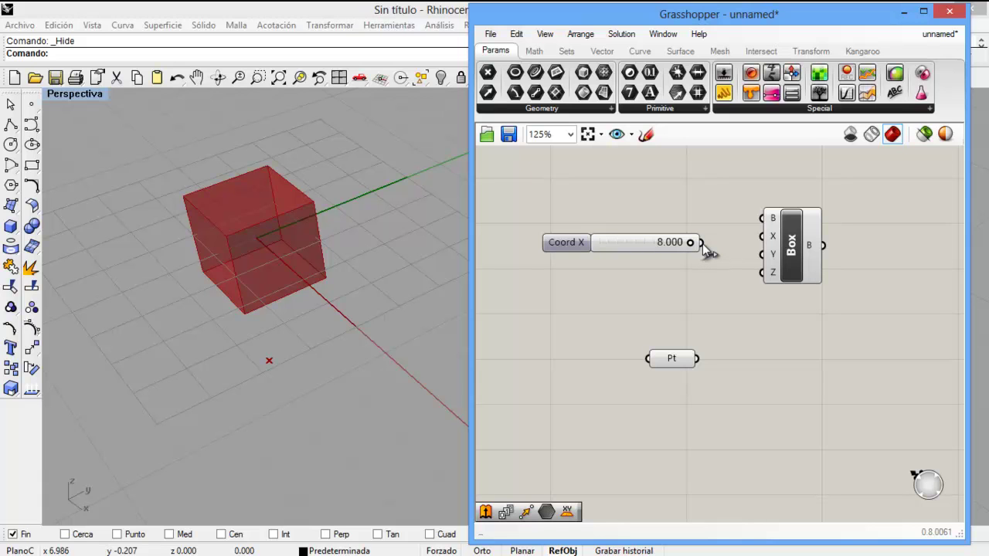
drag(703, 243, 755, 241)
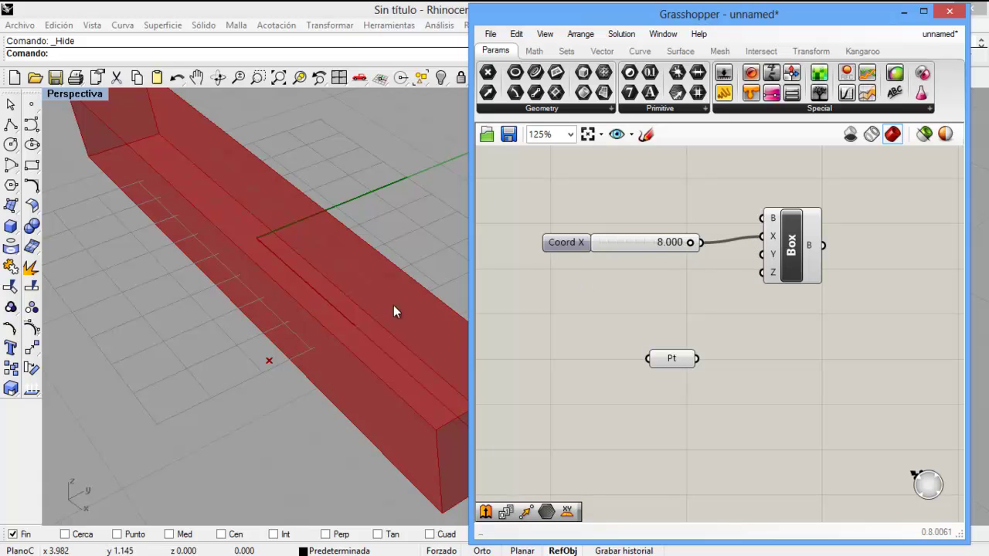
Step: Examine the box preview's extent along the X axis in the Perspective and Superior views
click(236, 343)
scroll(235, 343, down, 3)
right_drag(187, 372, 228, 409)
scroll(180, 349, down, 2)
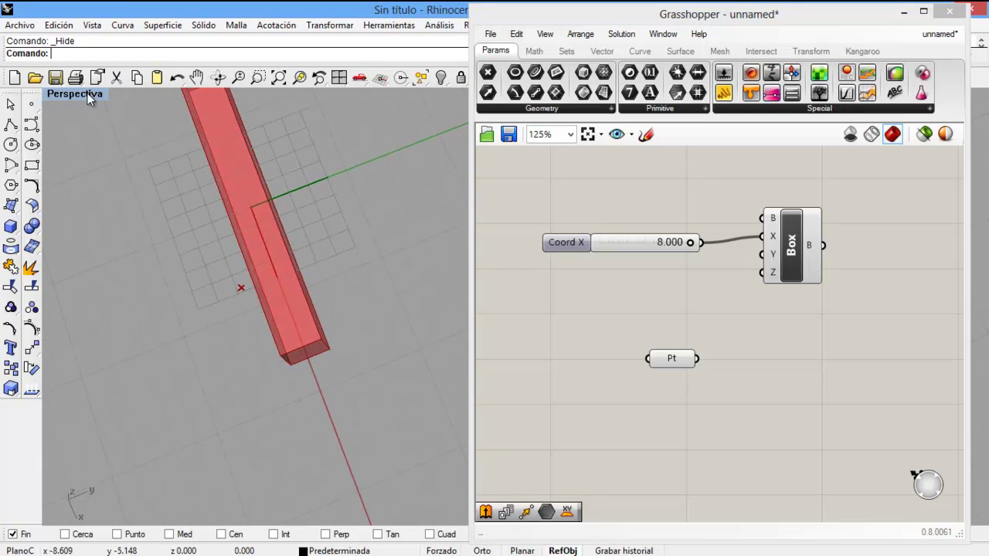
double_click(88, 94)
double_click(78, 97)
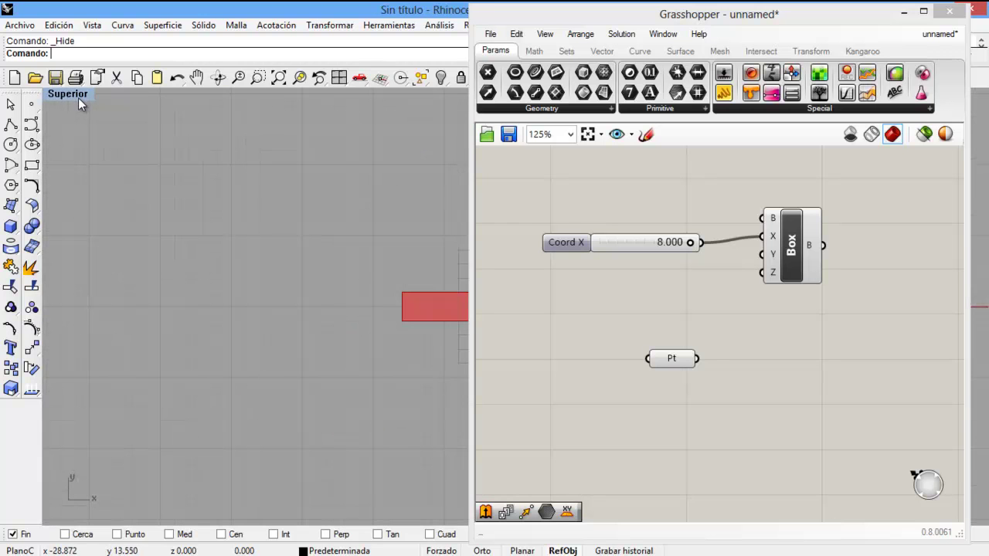
right_drag(336, 284, 133, 258)
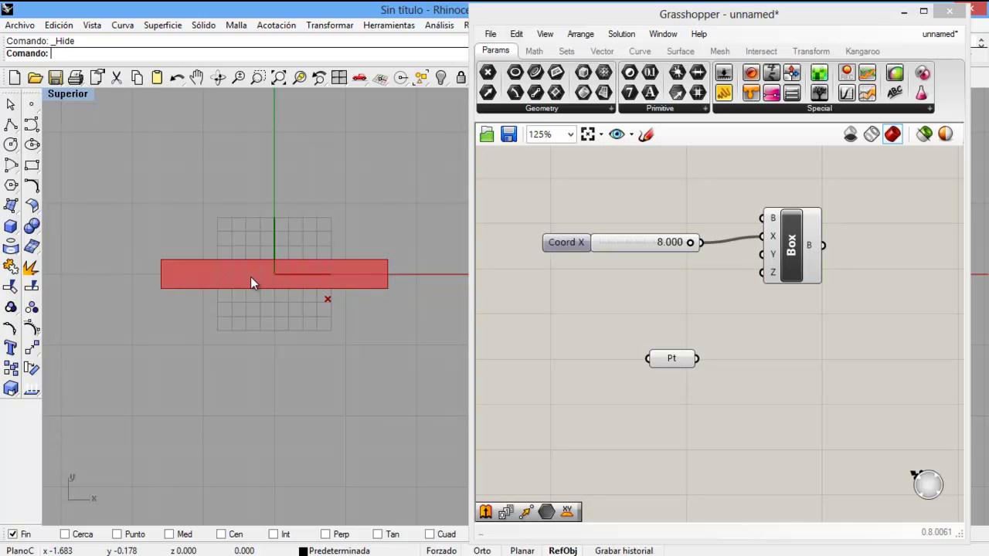
mouse_move(311, 329)
right_down()
mouse_move(305, 301)
mouse_move(305, 323)
right_up()
Step: Move the Grasshopper window aside to reveal more of the Rhino viewport and return to the Perspective view
drag(624, 13, 905, 63)
double_click(60, 97)
double_click(530, 95)
right_drag(434, 189, 389, 210)
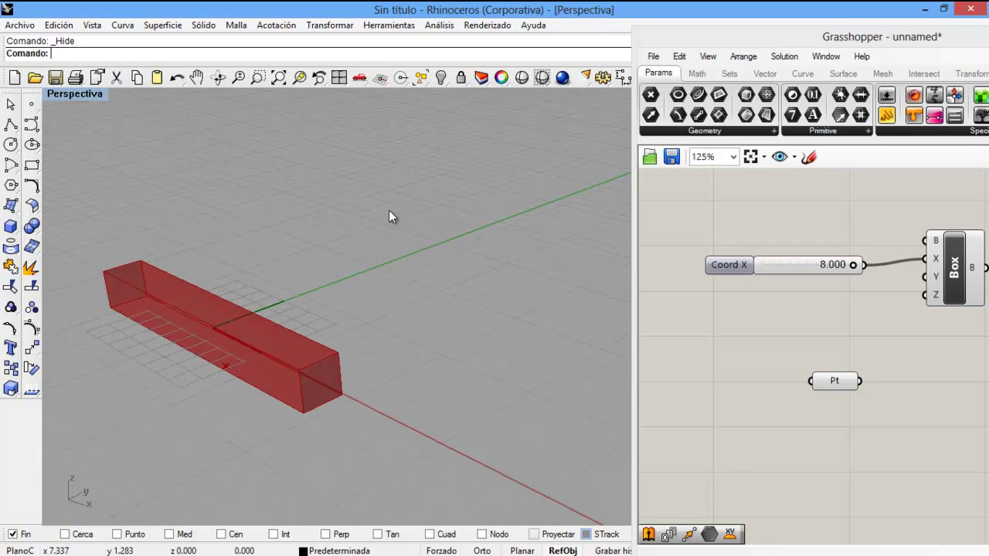
right_drag(311, 280, 353, 256)
Step: Set the Coord X slider's maximum to 4.000 and keep its value at that upper limit
click(815, 265)
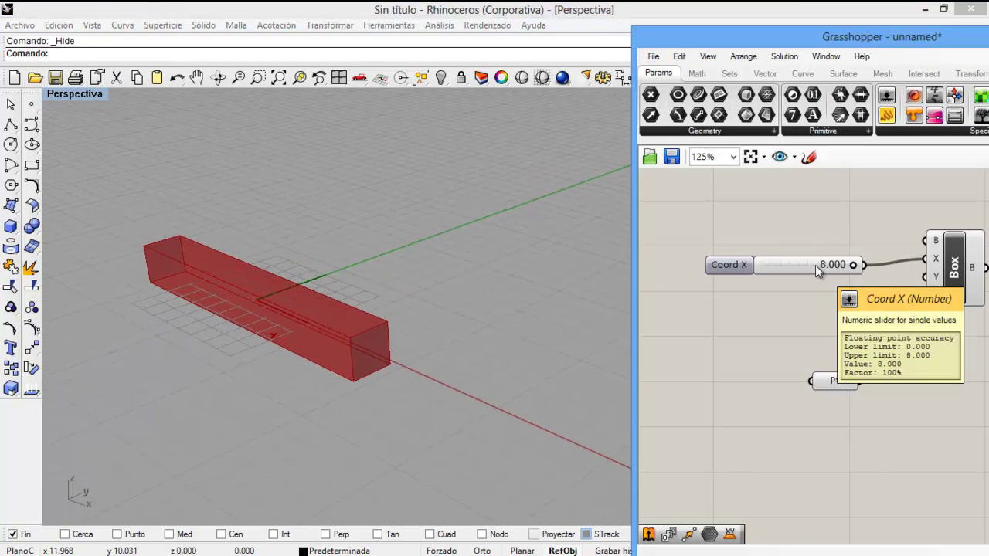
double_click(732, 266)
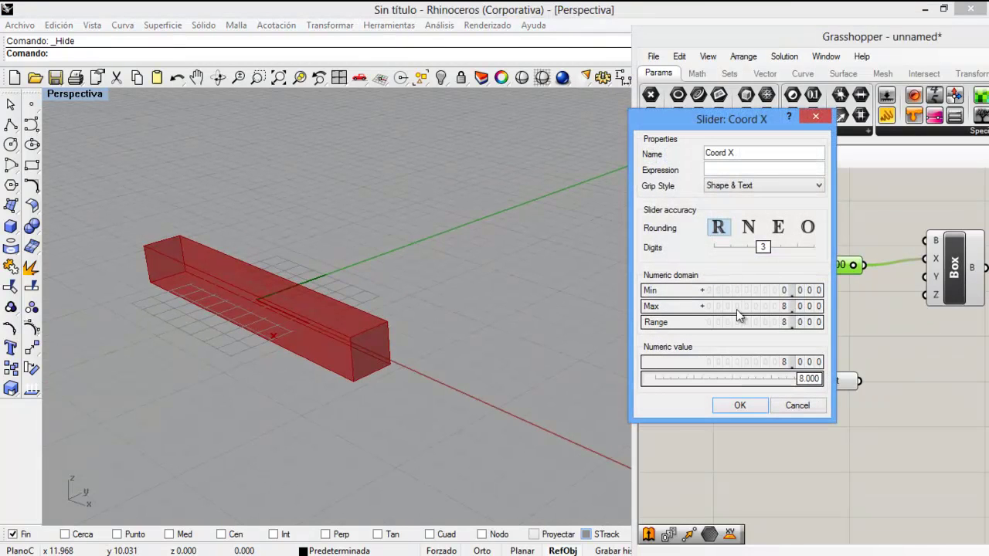
double_click(783, 307)
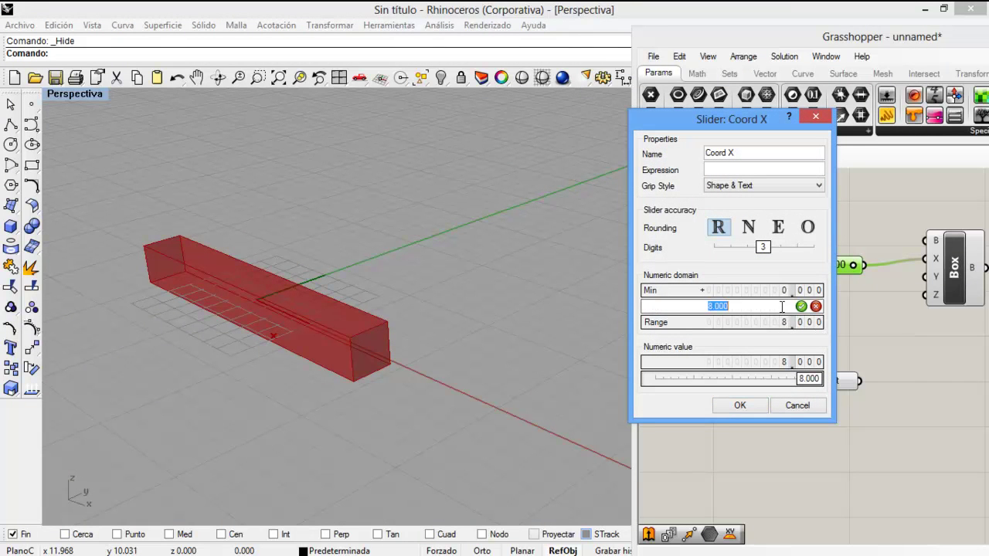
text(4)
click(739, 404)
right_drag(265, 293, 436, 295)
mouse_move(853, 264)
mouse_down()
mouse_move(747, 271)
mouse_move(862, 265)
mouse_up()
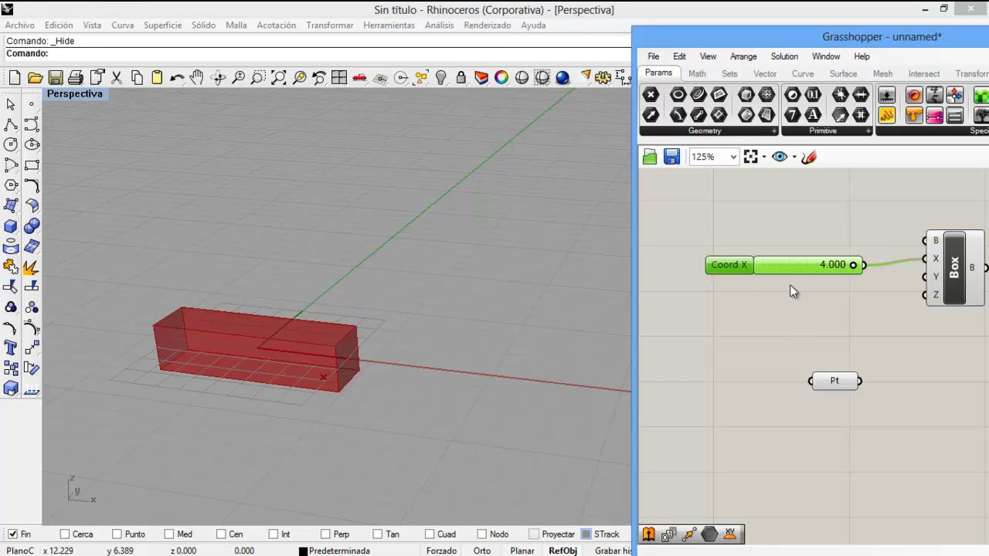
Step: Make two copies of the Coord X slider and arrange the three sliders in a stack beside the Center Box
key(ctrl+c)
key(ctrl+v)
drag(796, 281, 787, 298)
click(680, 56)
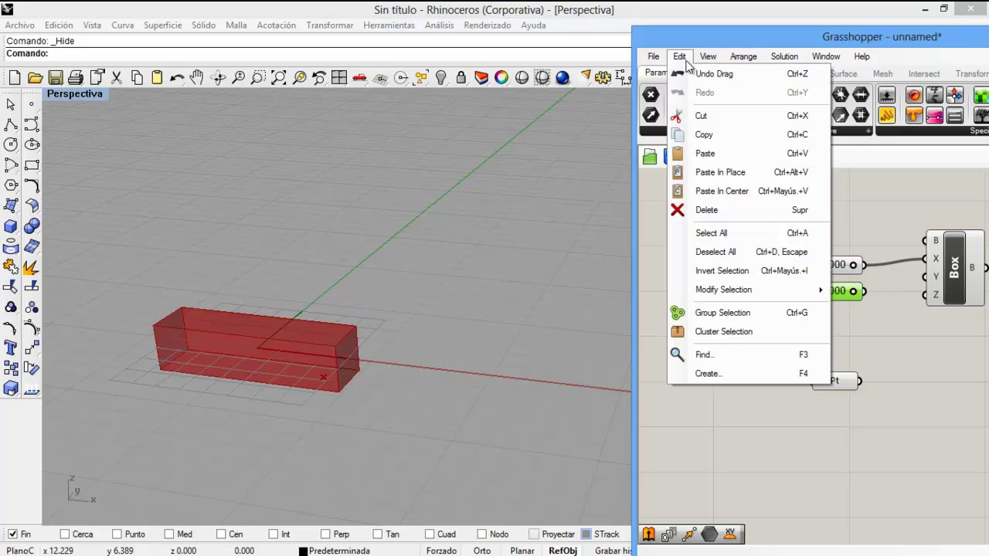
click(695, 137)
click(680, 56)
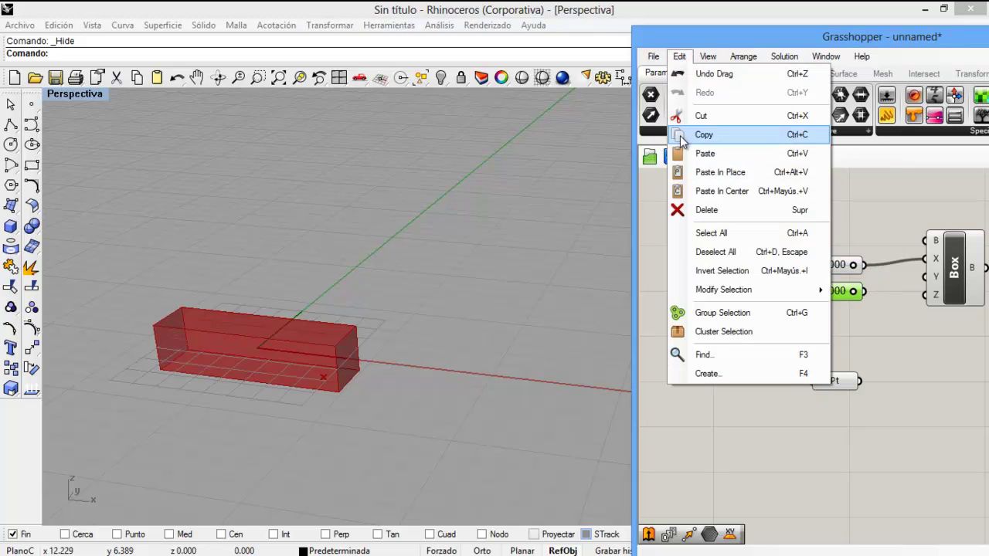
click(699, 148)
drag(784, 304, 781, 245)
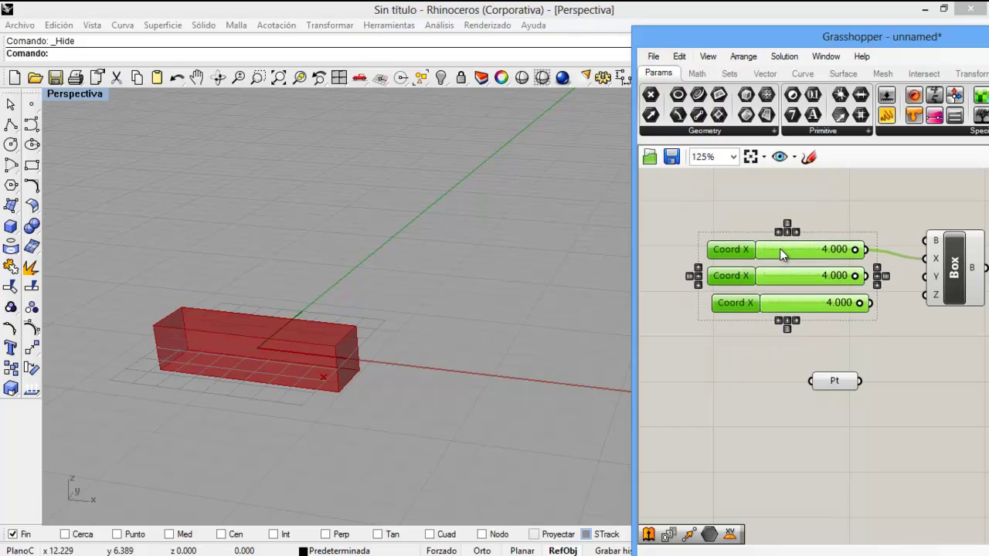
click(768, 284)
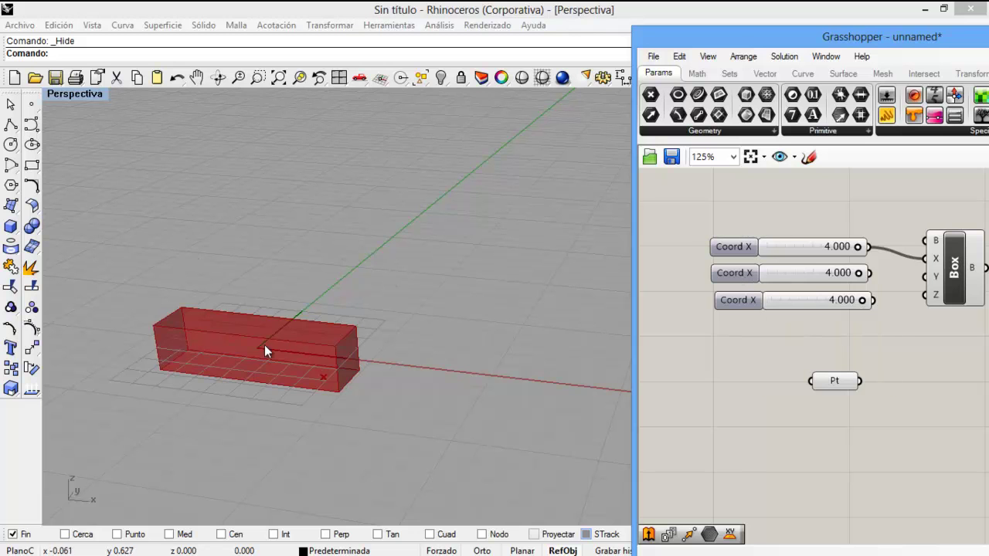
Step: Rename the second slider as Coord Y and the third slider as Coord Z
double_click(743, 284)
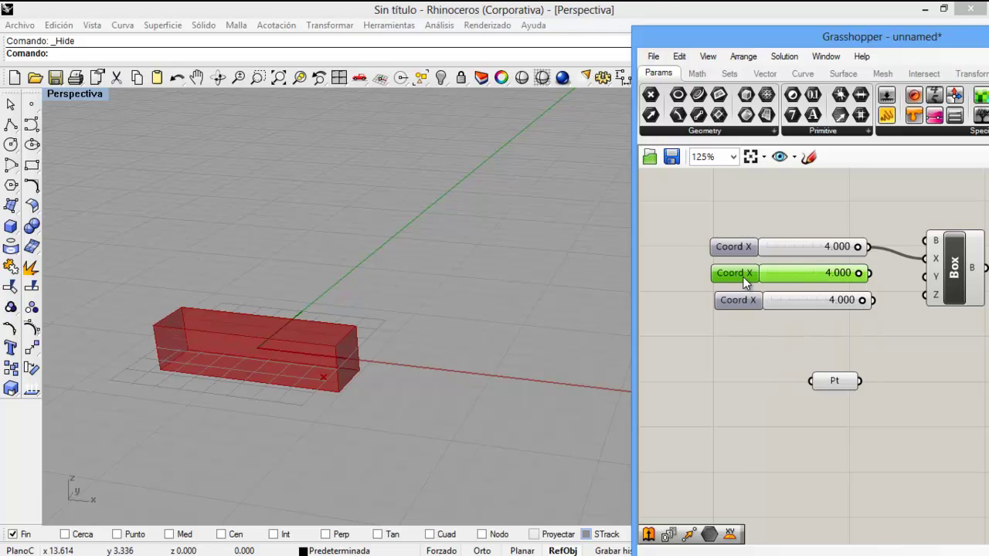
key(BackSpace)
text(Y)
click(757, 416)
double_click(753, 304)
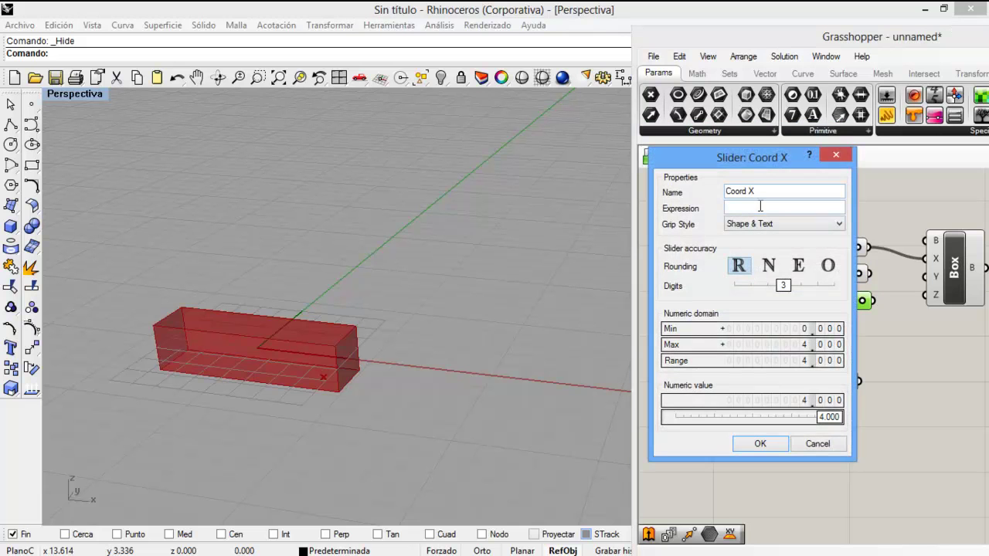
key(BackSpace)
text(Z)
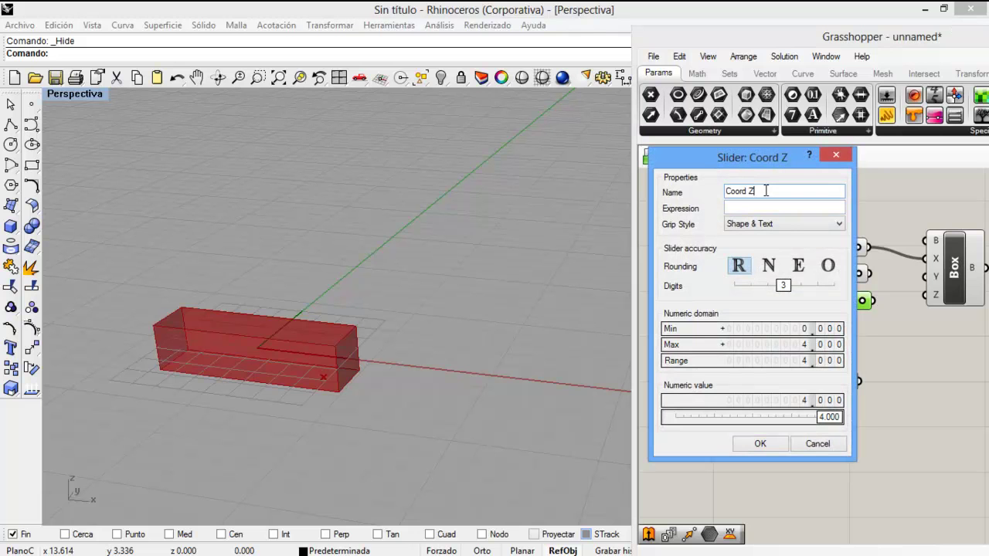
click(760, 442)
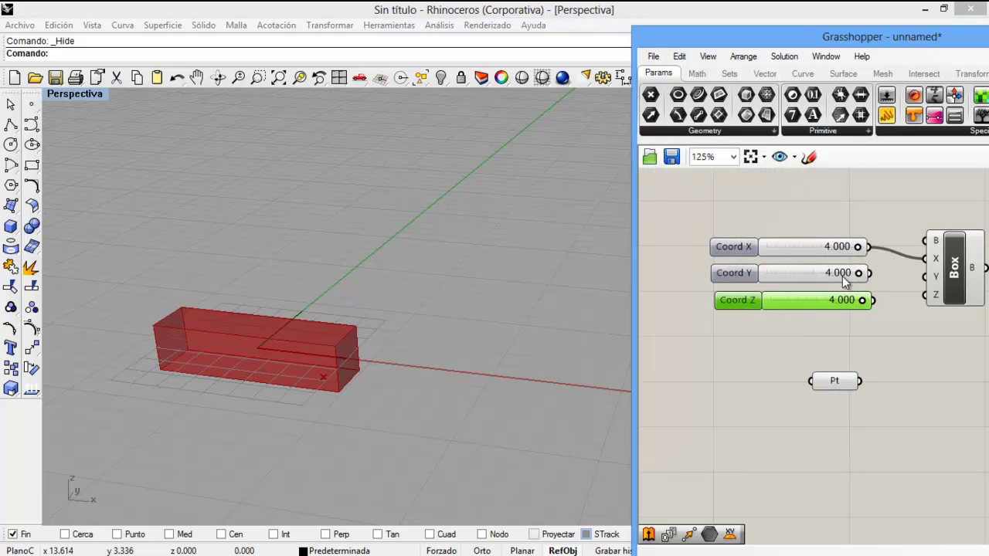
Step: Connect Coord Y and Coord Z to the Box's Y and Z inputs and set X, Y and Z to 1.248, 2.448 and 2.067
drag(886, 275, 924, 277)
drag(862, 300, 925, 295)
drag(861, 299, 818, 300)
drag(858, 272, 796, 248)
right_drag(368, 325, 328, 348)
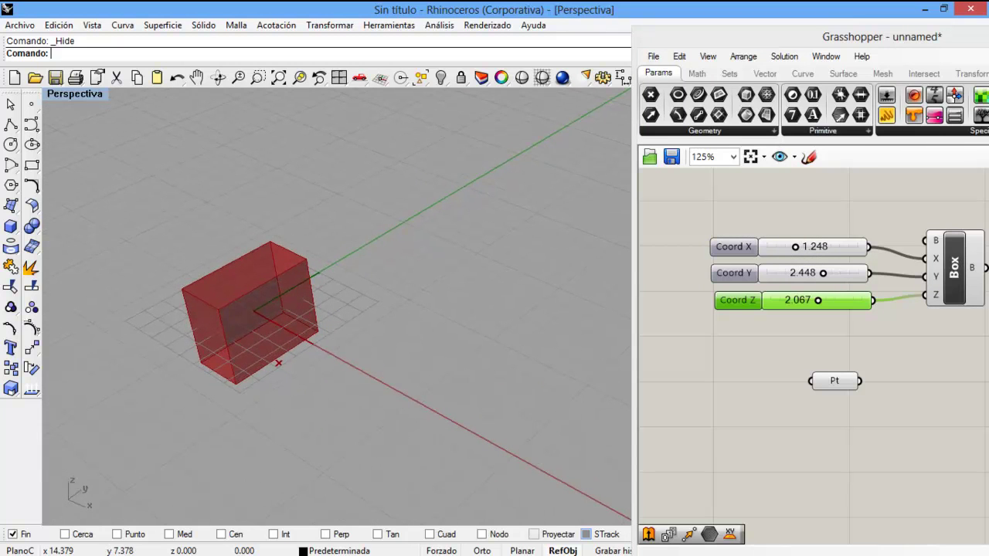
Step: Reposition the three connected sliders and the Center Box on the canvas, and check the Box's base plane input
click(954, 269)
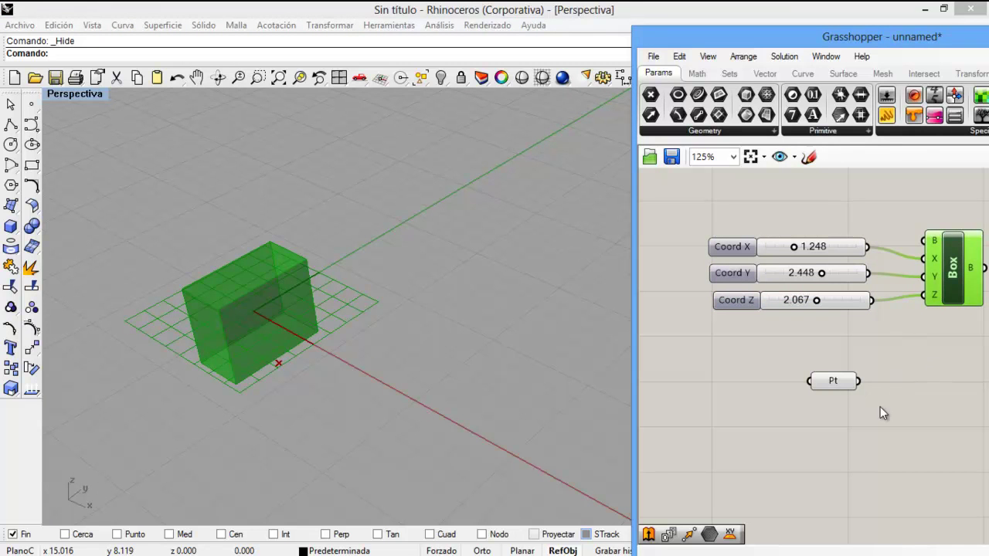
click(891, 365)
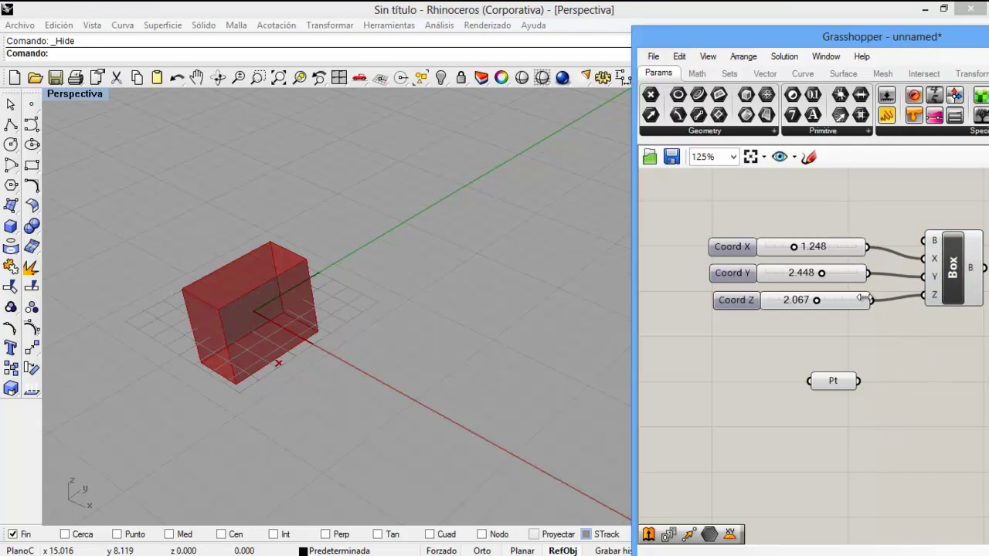
drag(893, 344, 800, 236)
drag(849, 255, 855, 276)
drag(943, 268, 934, 255)
mouse_move(927, 230)
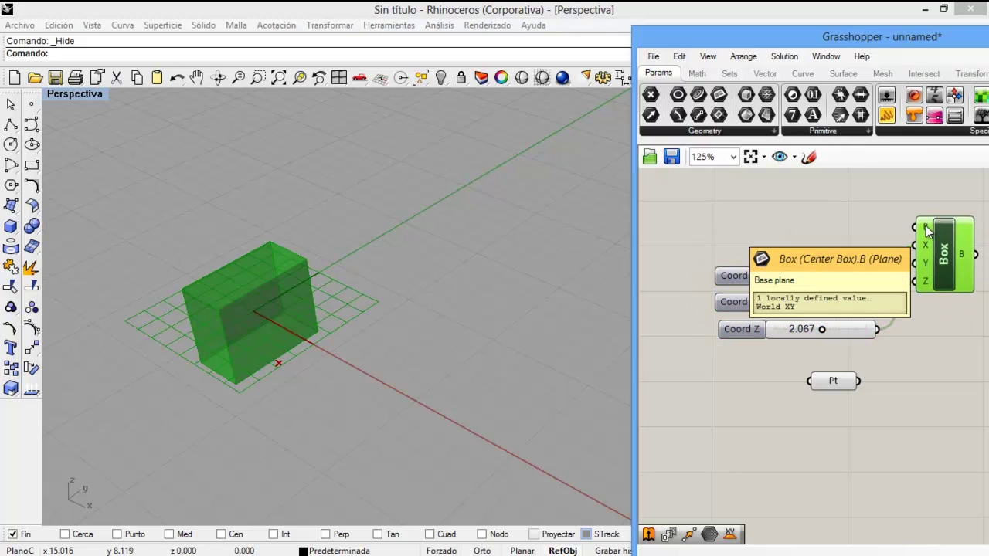
click(945, 362)
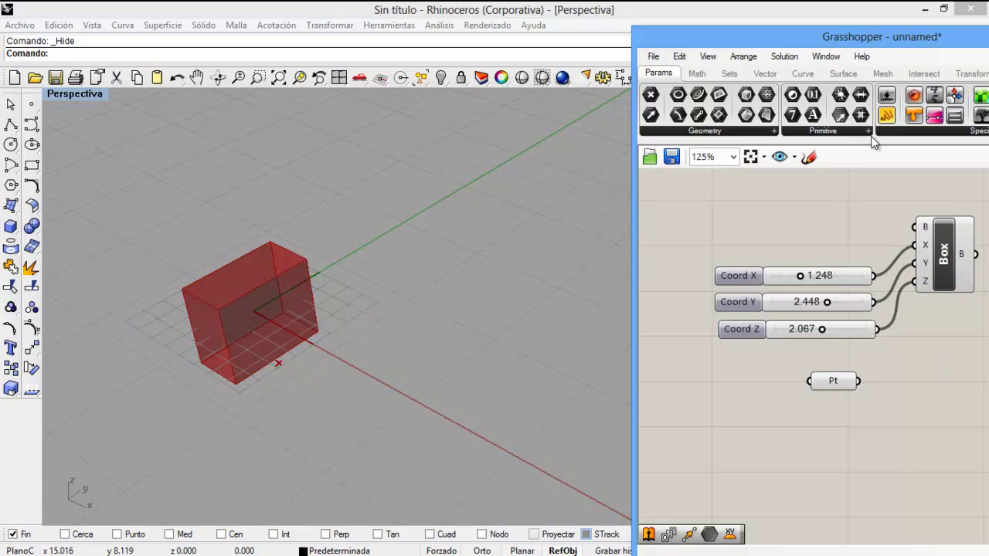
Step: Bring the whole Grasshopper window into view and delete the Point parameter from the canvas
drag(858, 42, 719, 17)
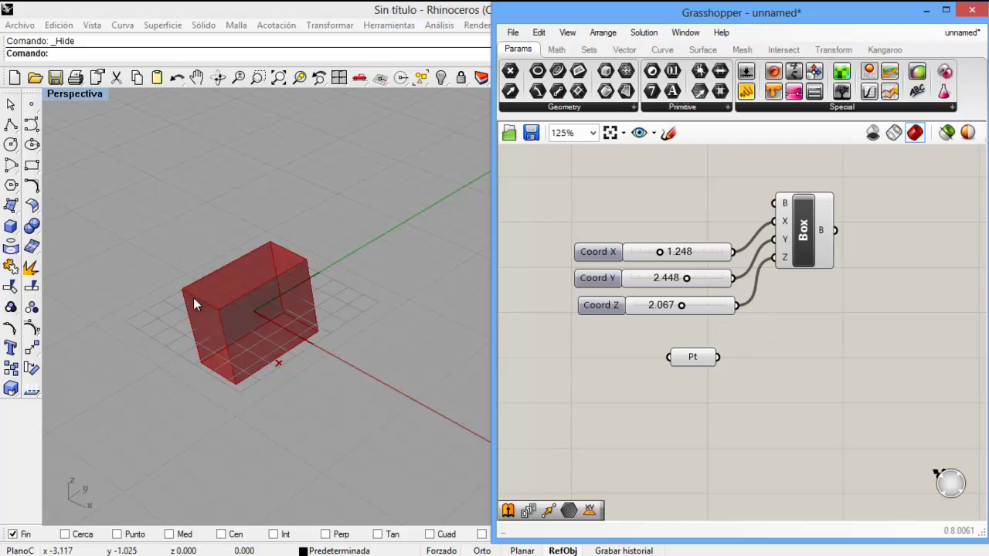
drag(718, 356, 755, 378)
drag(704, 357, 761, 457)
key(Delete)
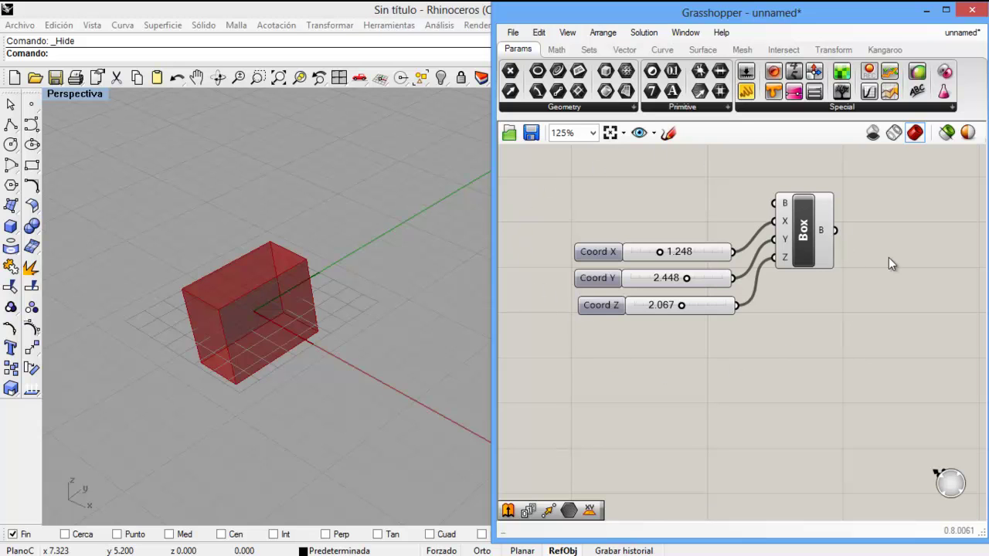
Step: Line up the three sliders with the Box inputs and set Coord X to 0.384, Coord Y to 3.303 and Coord Z to 0.990
mouse_move(590, 311)
drag(677, 343, 647, 217)
click(651, 329)
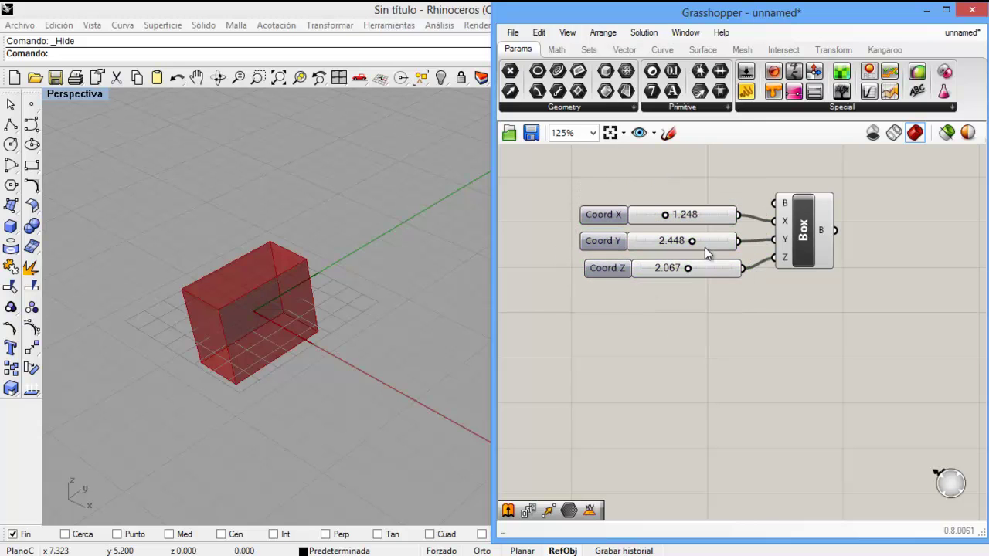
drag(693, 240, 663, 269)
drag(665, 213, 647, 223)
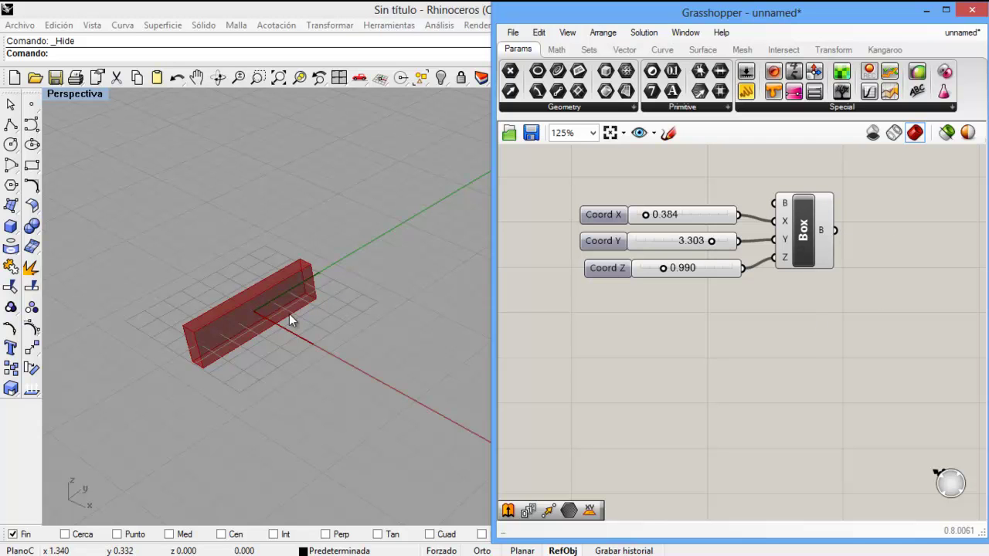
Step: Try to select the box preview in the Perspective viewport with selection windows
drag(128, 203, 369, 433)
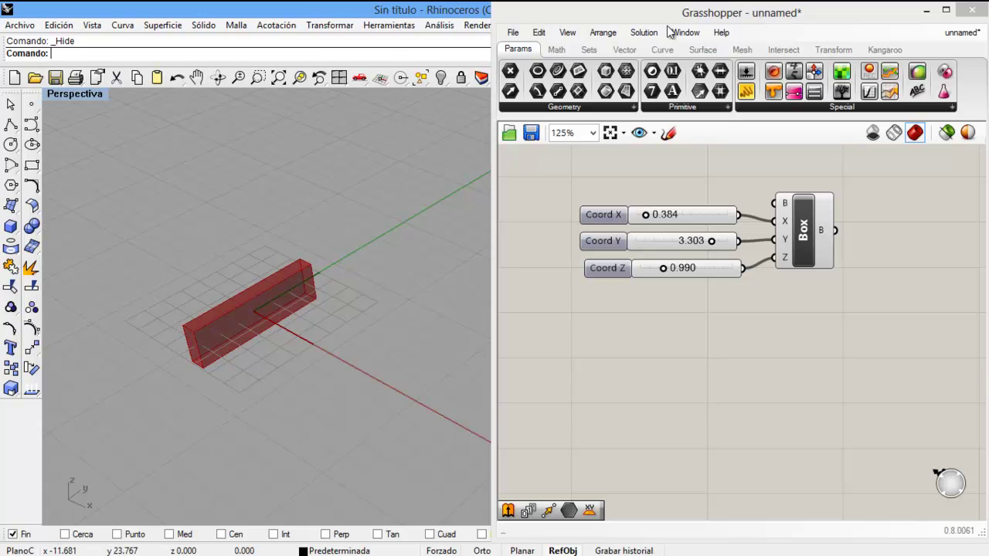
click(699, 247)
drag(137, 209, 358, 440)
drag(111, 186, 409, 396)
Step: Bake the Center Box into Rhino on the Predeterminada layer with the default attributes
click(803, 239)
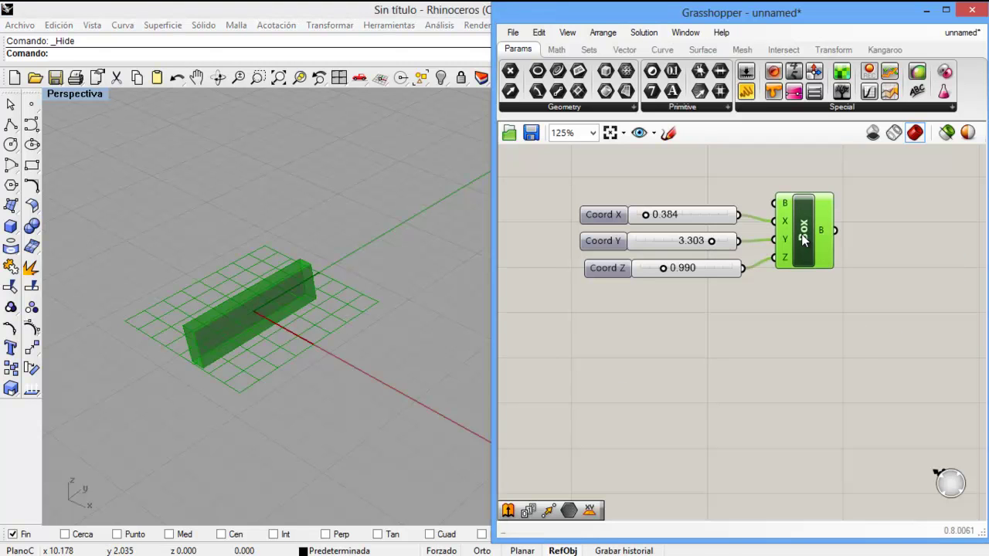
right_click(803, 239)
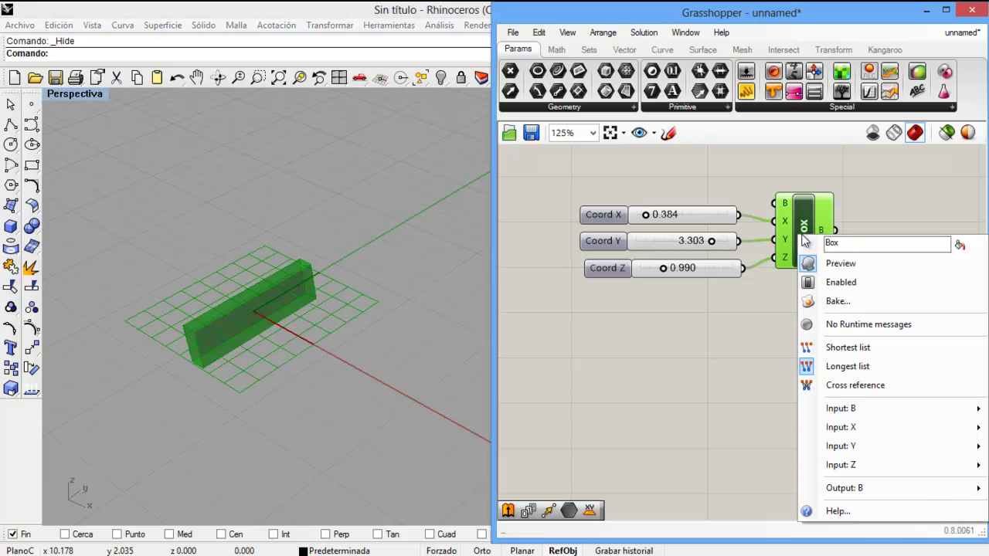
click(828, 303)
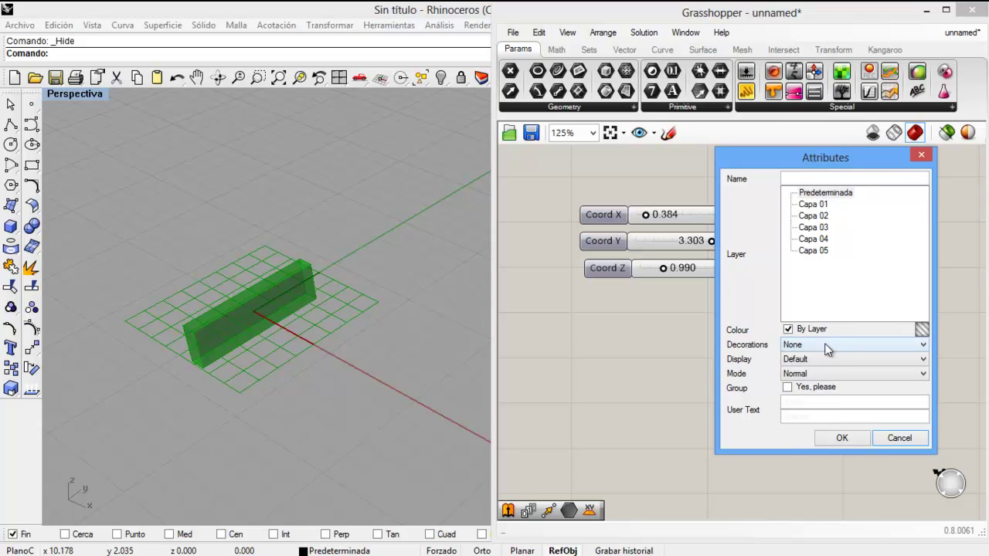
click(840, 438)
Step: Move the baked box away from the Grasshopper preview and shade the Perspective viewport
drag(264, 317, 203, 285)
click(309, 394)
drag(711, 11, 731, 251)
click(543, 77)
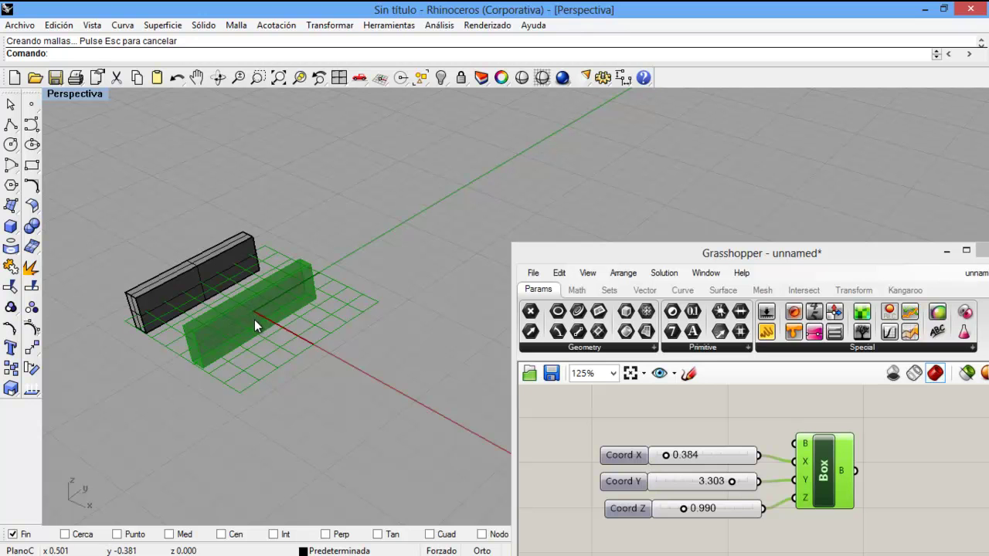
Step: Set the Coord Y slider to 1.370 and bake the Center Box again with the default attributes
drag(704, 254, 682, 15)
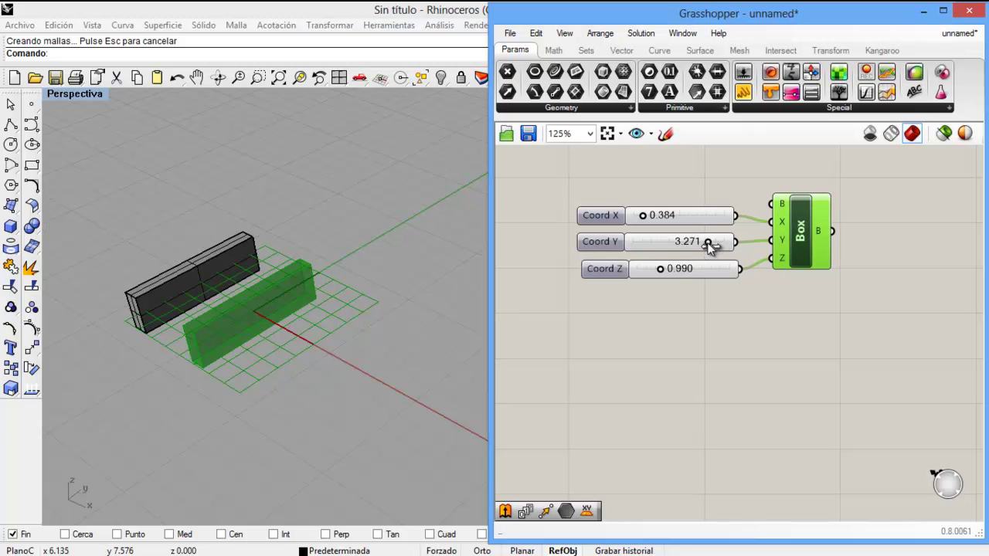
drag(709, 243, 663, 242)
right_click(807, 235)
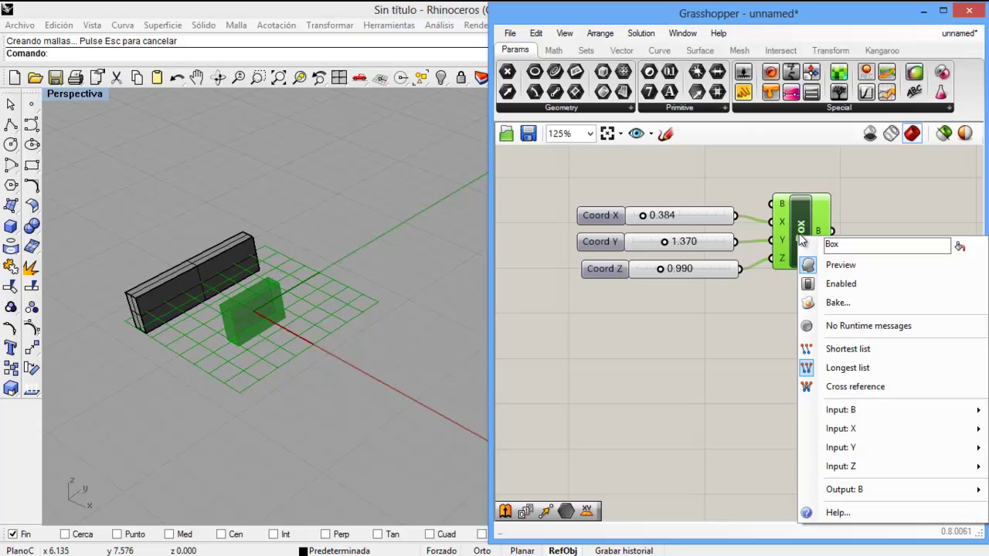
click(834, 303)
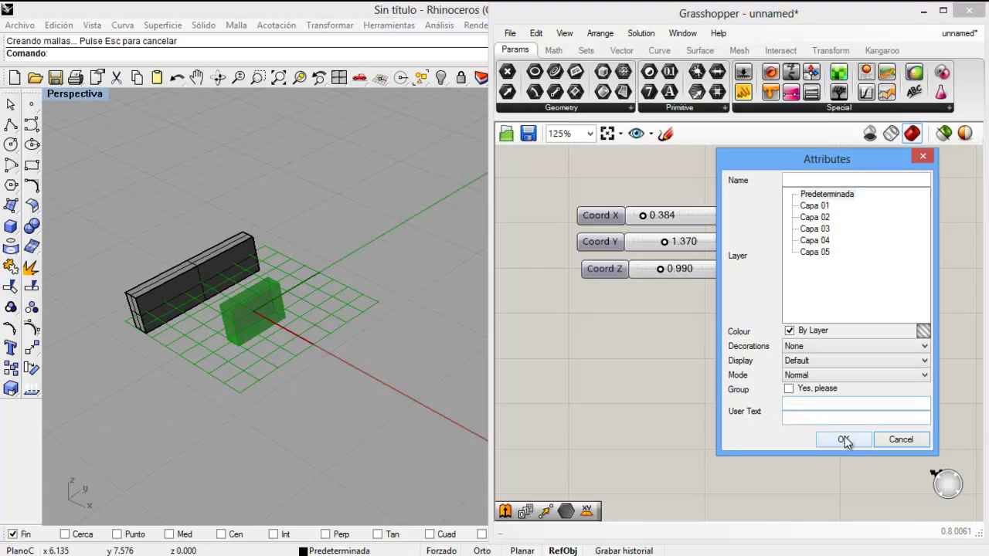
click(843, 438)
Step: Move the second baked box away from the preview, to the far side of the first baked box
drag(254, 314, 146, 255)
key(Escape)
right_drag(286, 373, 339, 185)
Step: Try to hide the two baked boxes in the Perspective viewport
click(440, 77)
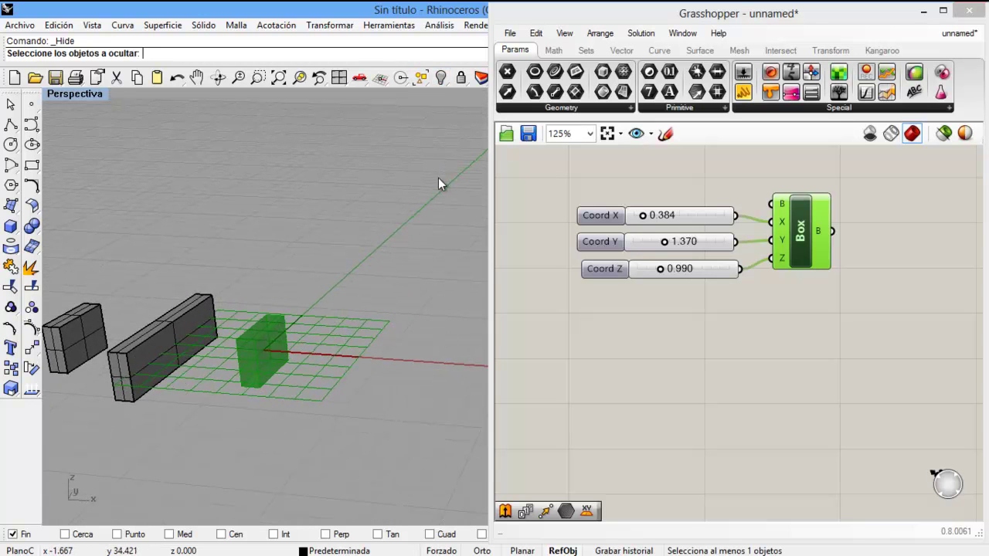
right_drag(448, 289, 348, 331)
click(834, 358)
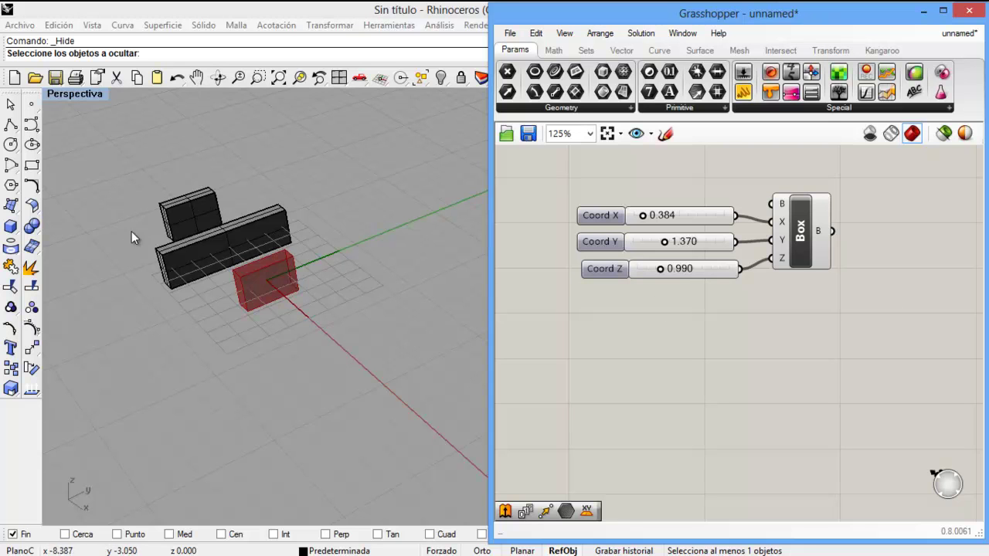
click(187, 207)
click(232, 246)
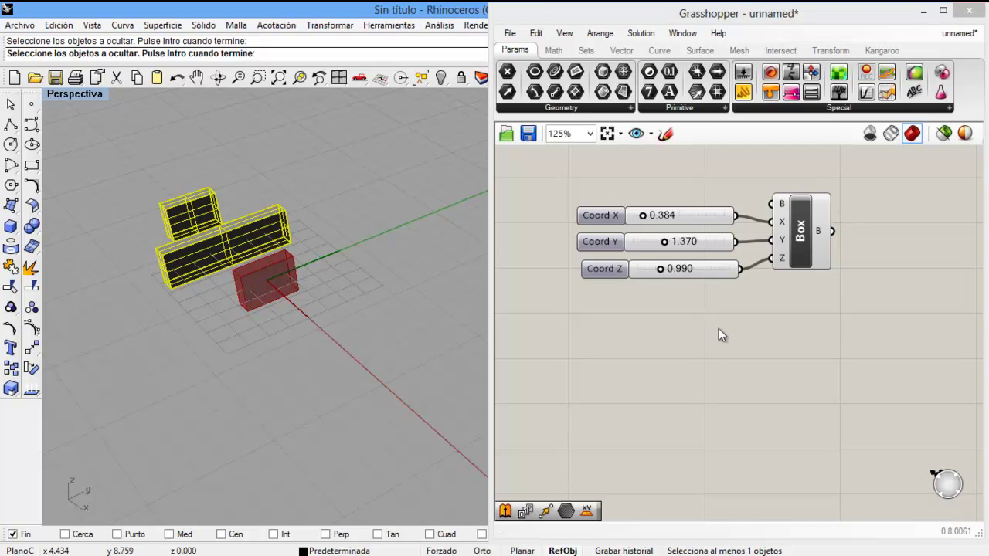
click(724, 302)
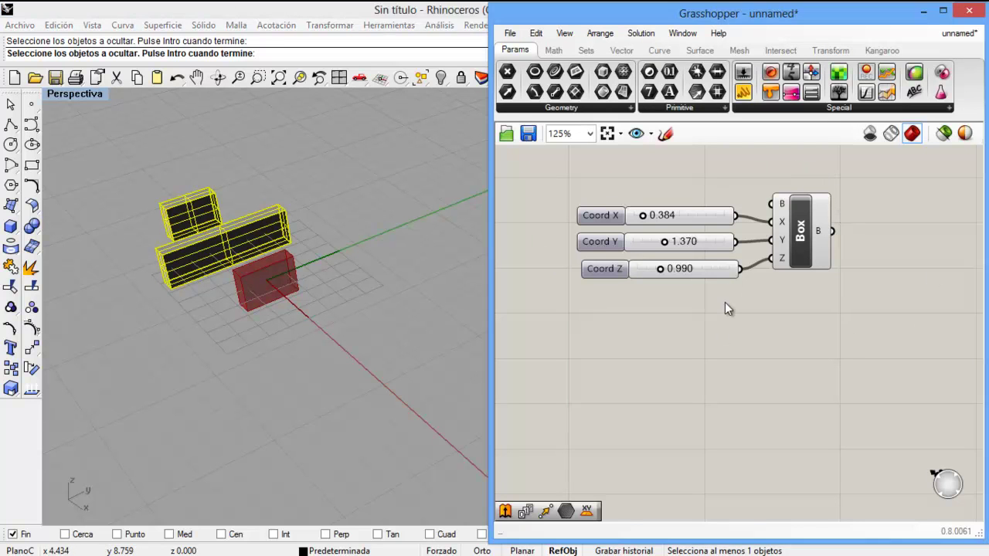
click(311, 345)
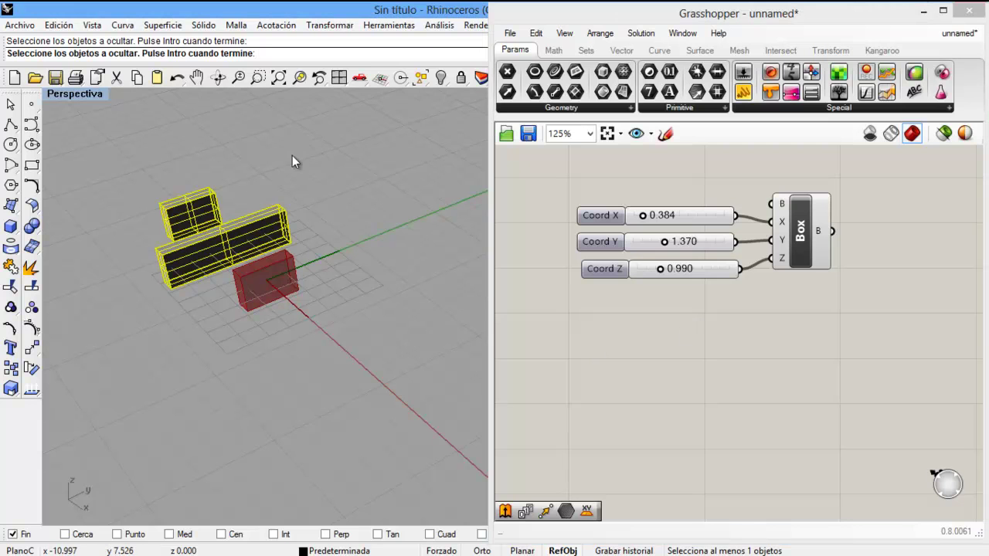
key(Return)
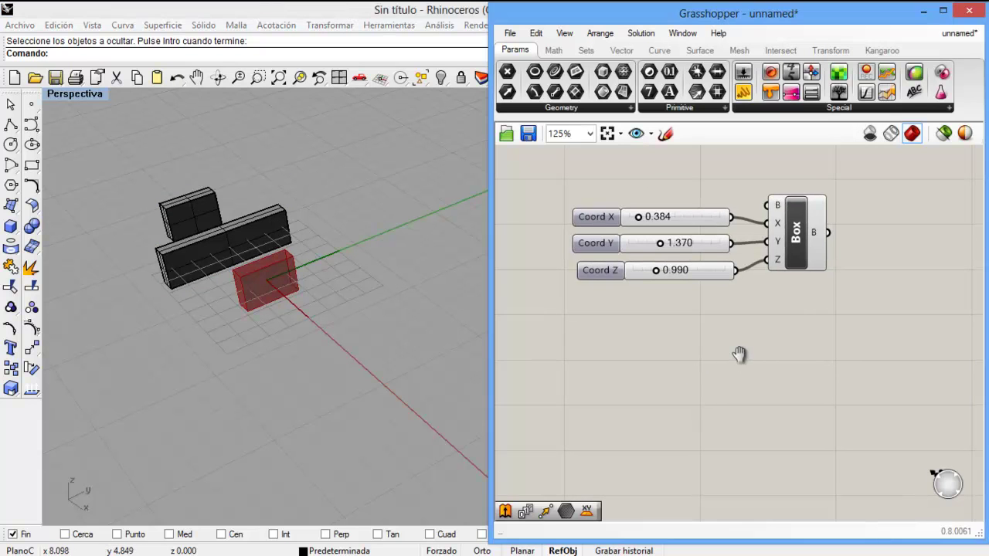
Step: Disconnect the Coord Y and Coord Z sliders from the Center Box and move both sliders below Coord X
drag(823, 16, 664, 11)
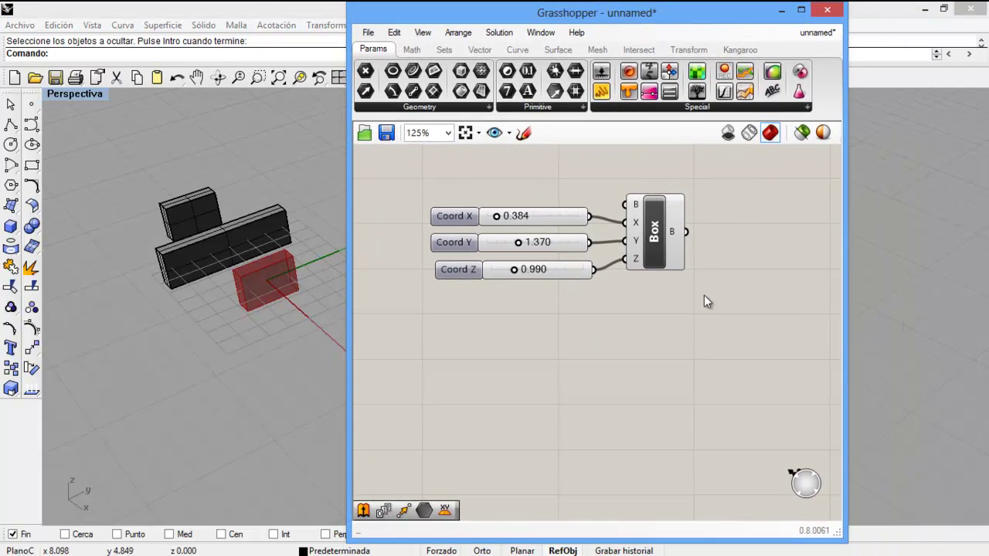
right_click(638, 246)
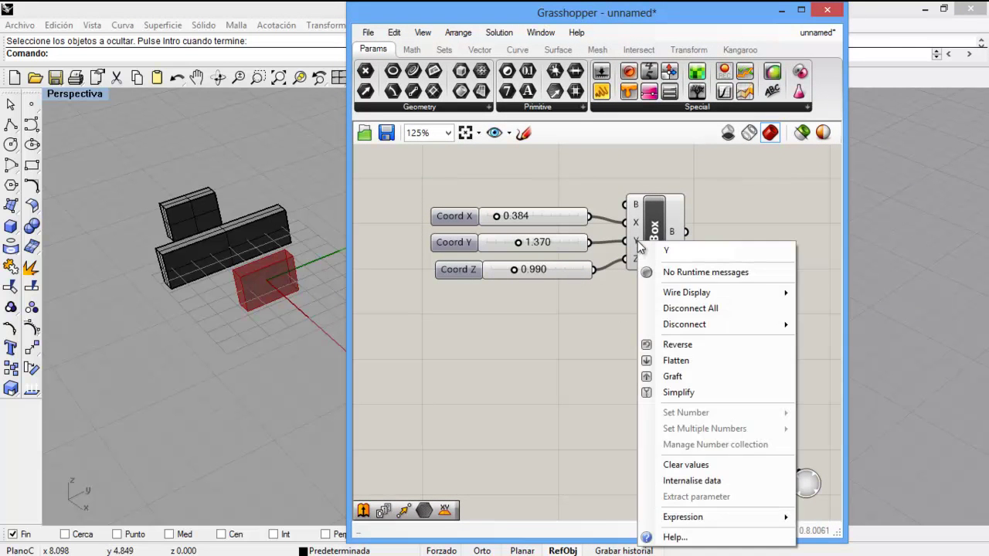
mouse_move(680, 325)
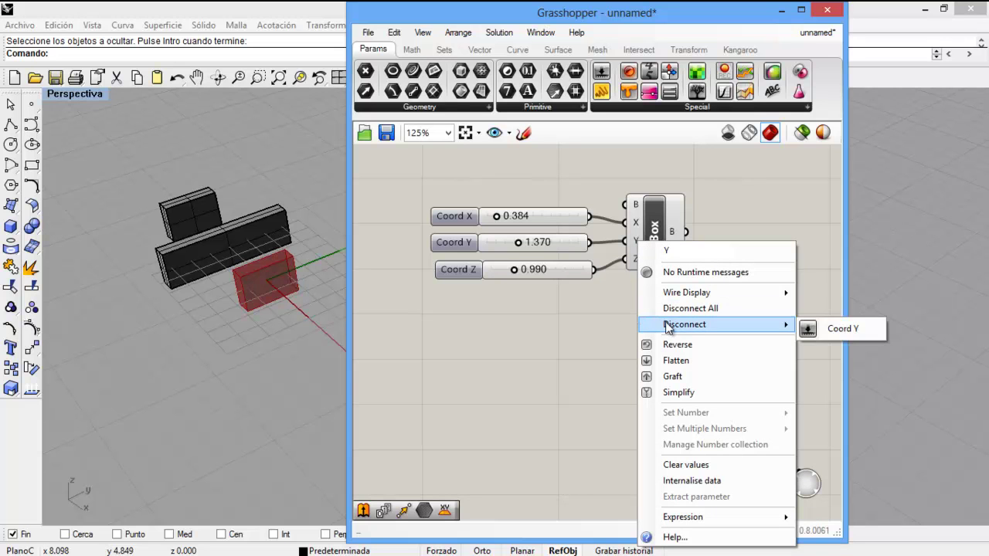
click(850, 329)
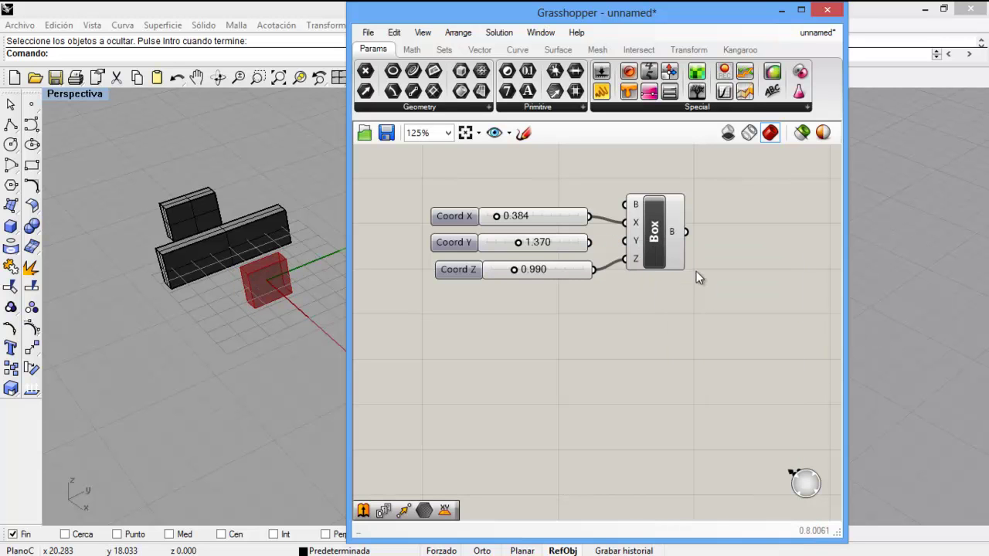
right_click(637, 258)
mouse_move(662, 334)
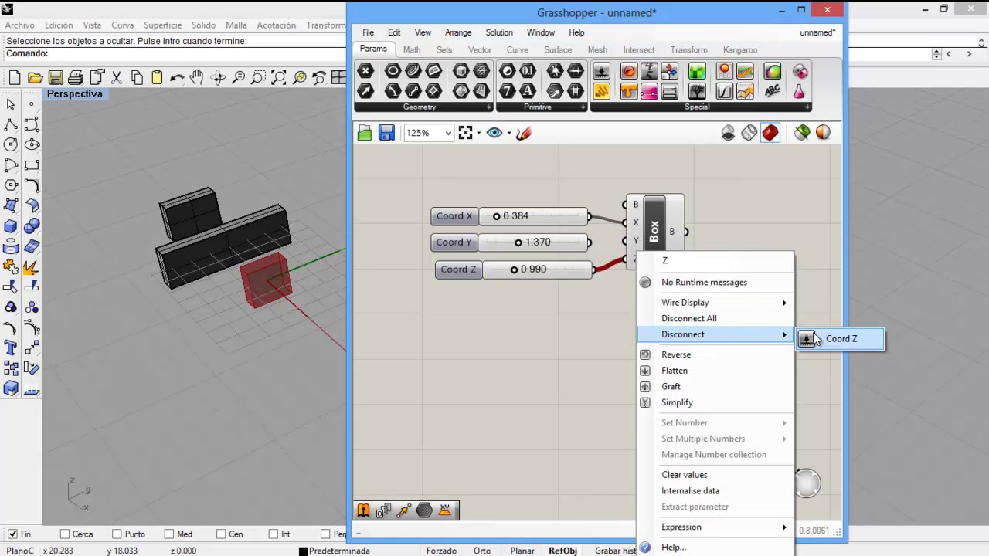
click(838, 339)
drag(547, 303, 505, 342)
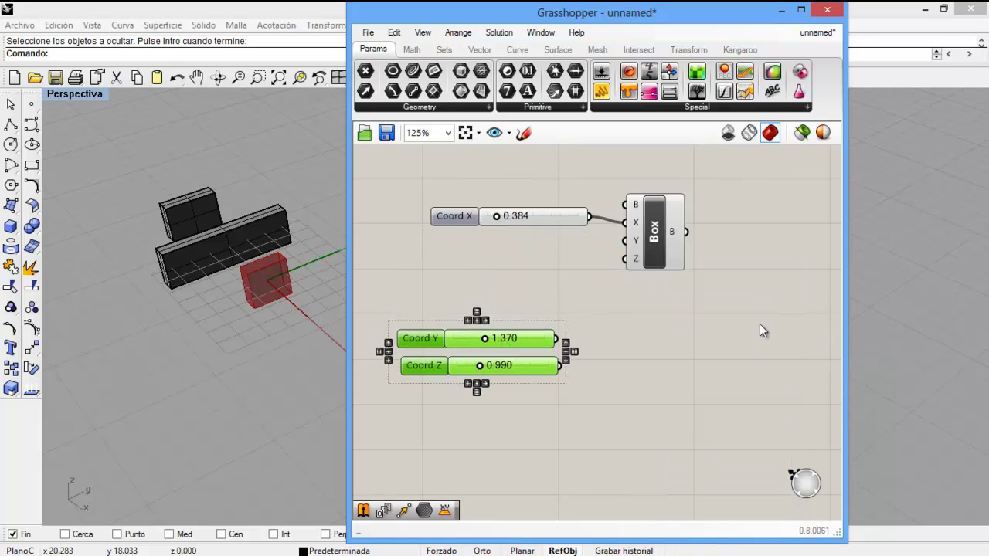
Step: Compare crossing and window selection on the canvas around the Coord X slider and the Center Box
drag(756, 320, 431, 177)
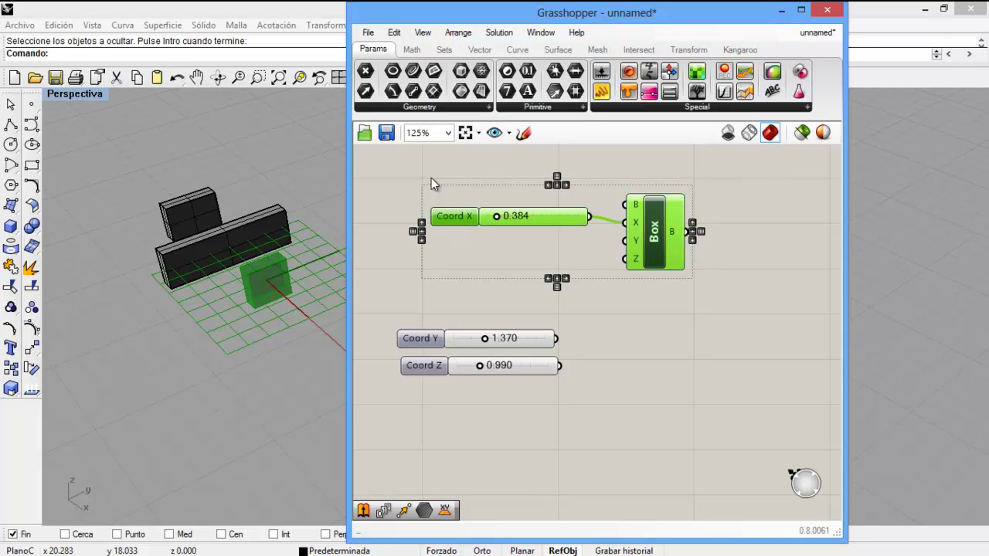
click(543, 253)
drag(382, 151, 400, 213)
click(678, 307)
drag(423, 169, 834, 317)
drag(385, 165, 532, 251)
drag(407, 174, 536, 260)
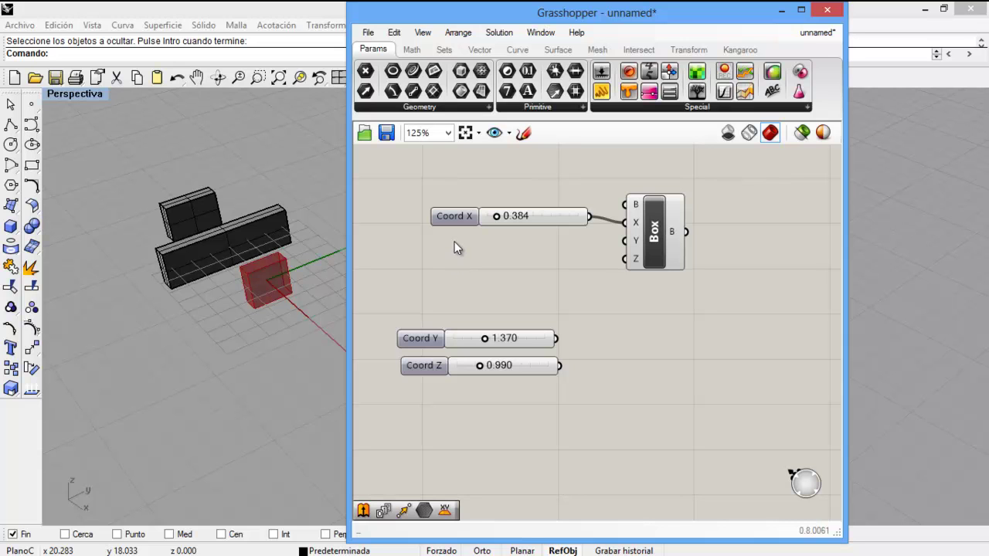
Step: Select the Coord X slider and the Center Box with selection windows, then clear the selection
drag(404, 176, 602, 268)
click(595, 268)
drag(474, 237, 458, 180)
click(561, 270)
drag(661, 278, 655, 255)
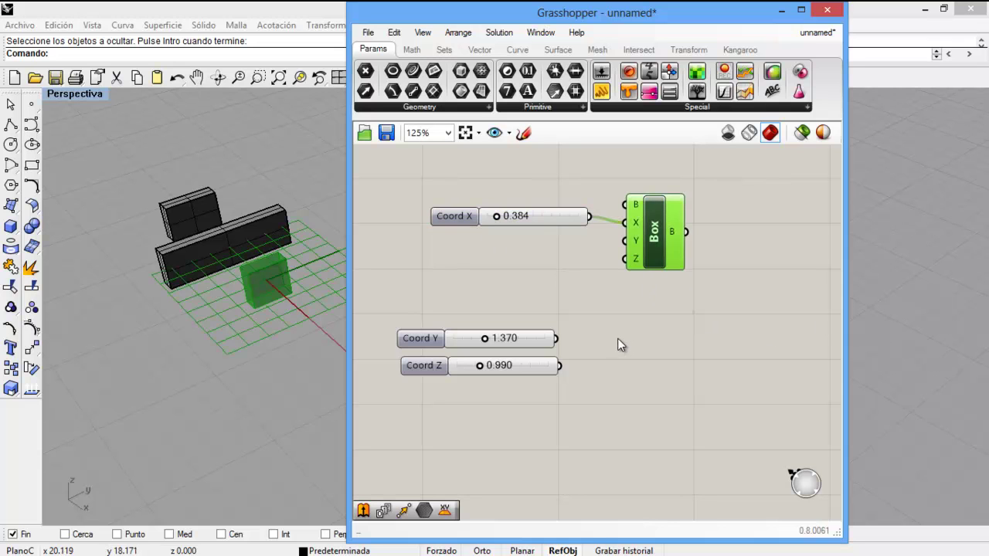
click(672, 313)
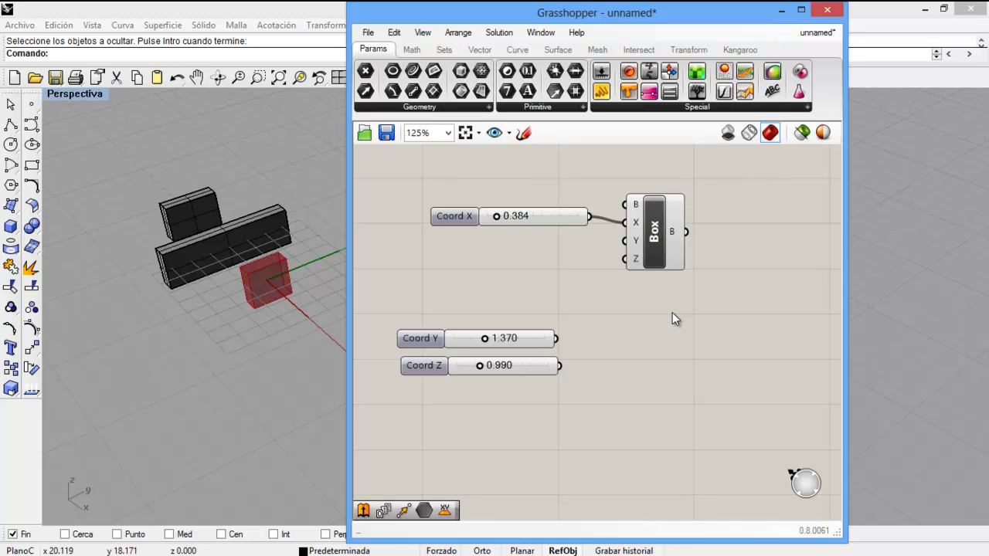
Step: Connect the Coord X slider to the Center Box's Y and Z inputs as well and raise its value to 1.760
drag(593, 224, 624, 259)
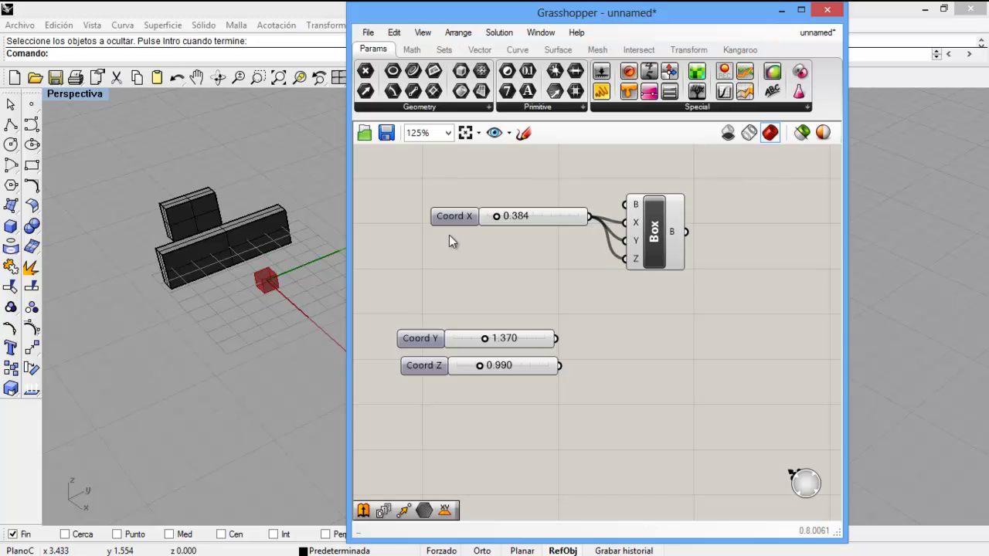
drag(557, 220, 555, 246)
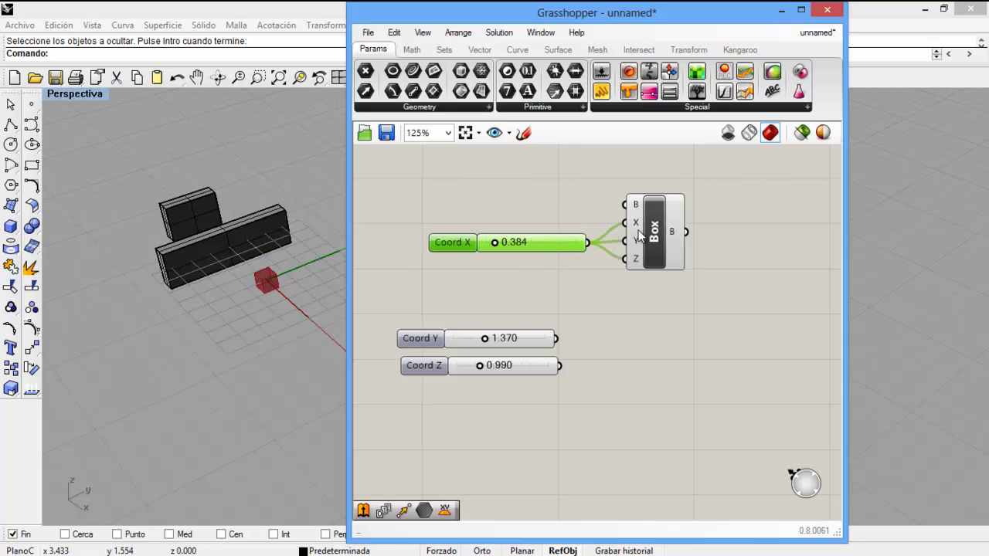
drag(495, 243, 530, 258)
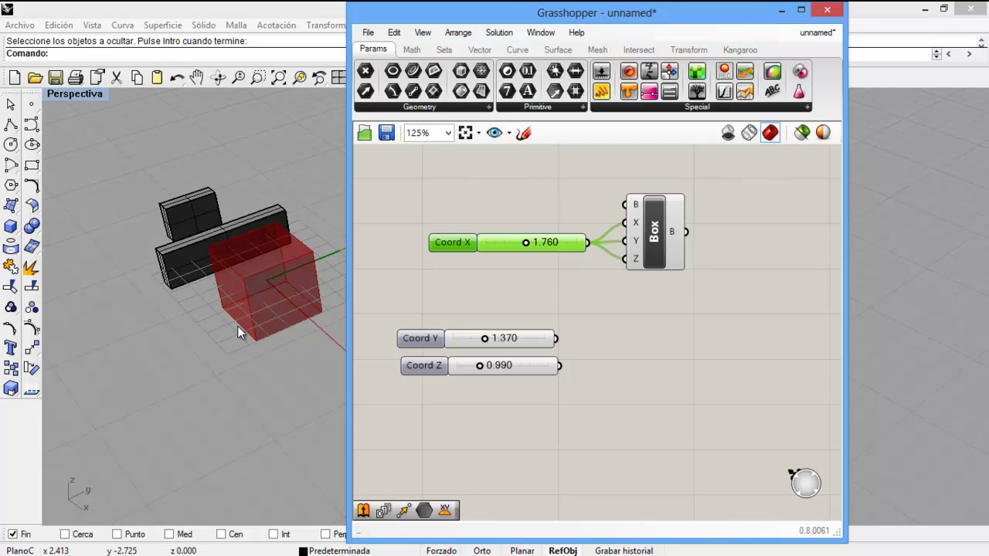
Step: Bake the Center Box with the default attributes and move the baked cube behind the two earlier baked boxes
right_click(647, 231)
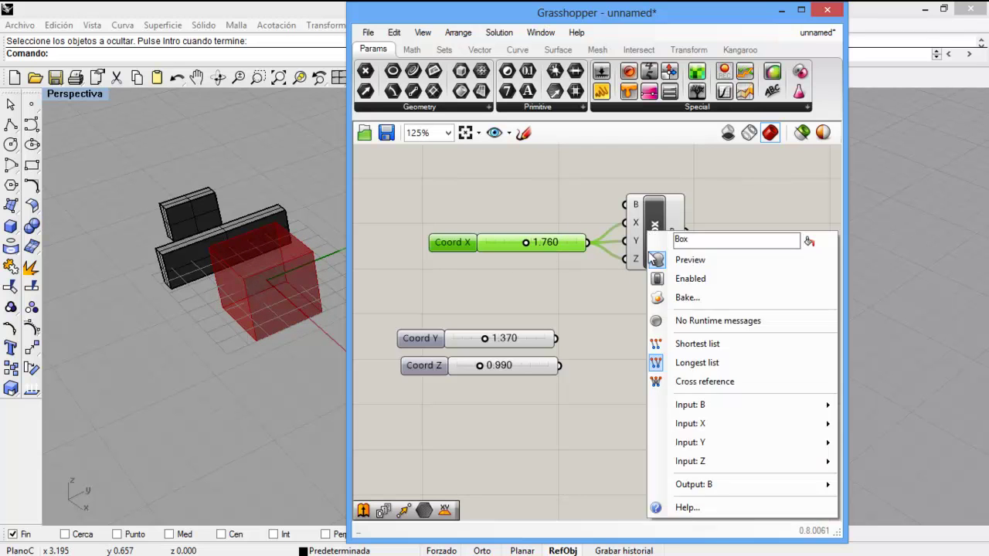
click(688, 297)
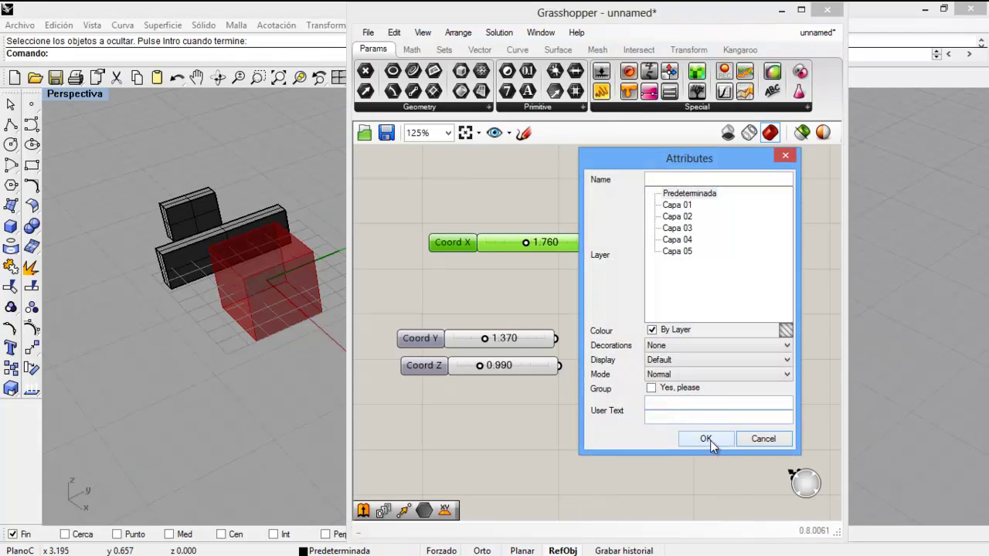
click(704, 438)
drag(279, 234, 149, 171)
click(441, 382)
click(146, 207)
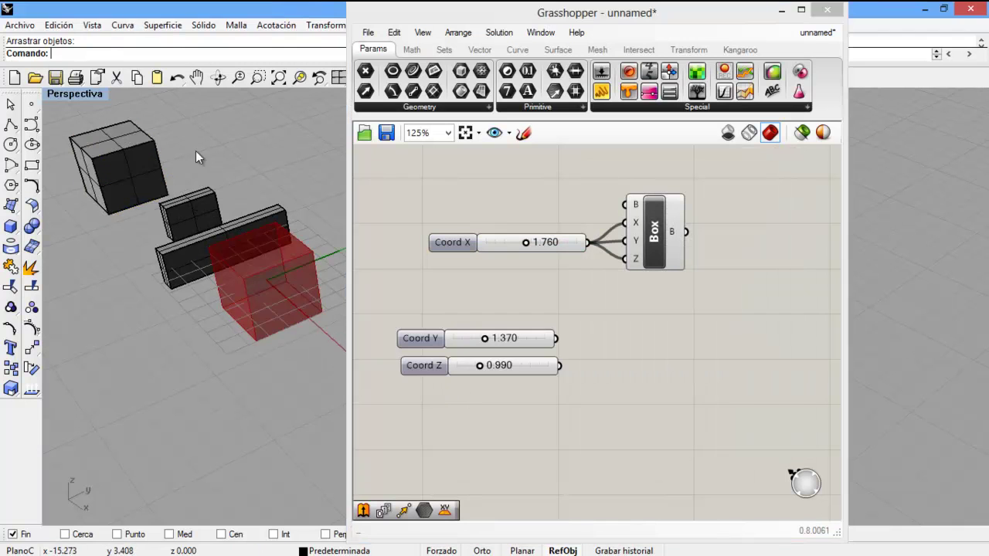
click(494, 370)
click(683, 322)
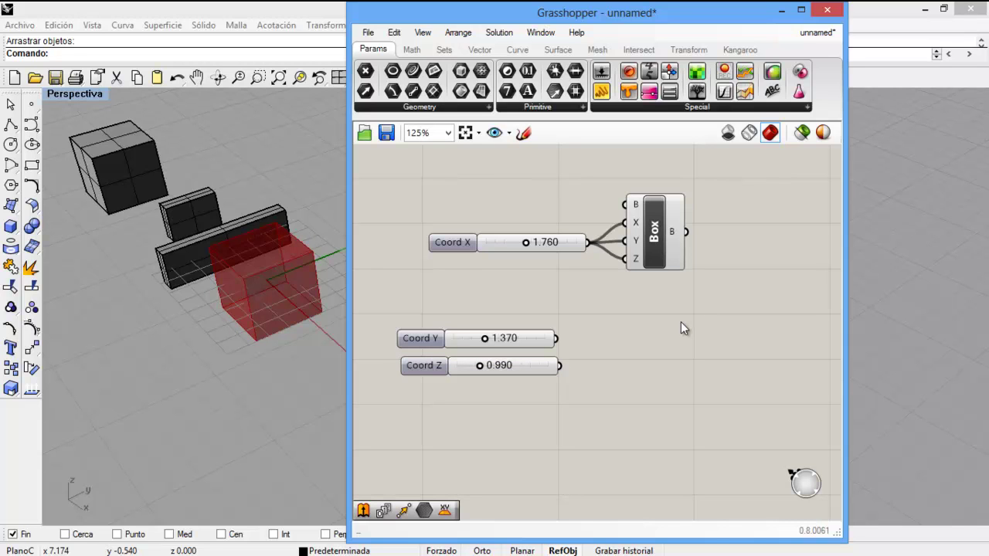
Step: Disconnect the Coord X slider from the Center Box's Y and Z inputs
drag(563, 243, 566, 210)
right_click(635, 246)
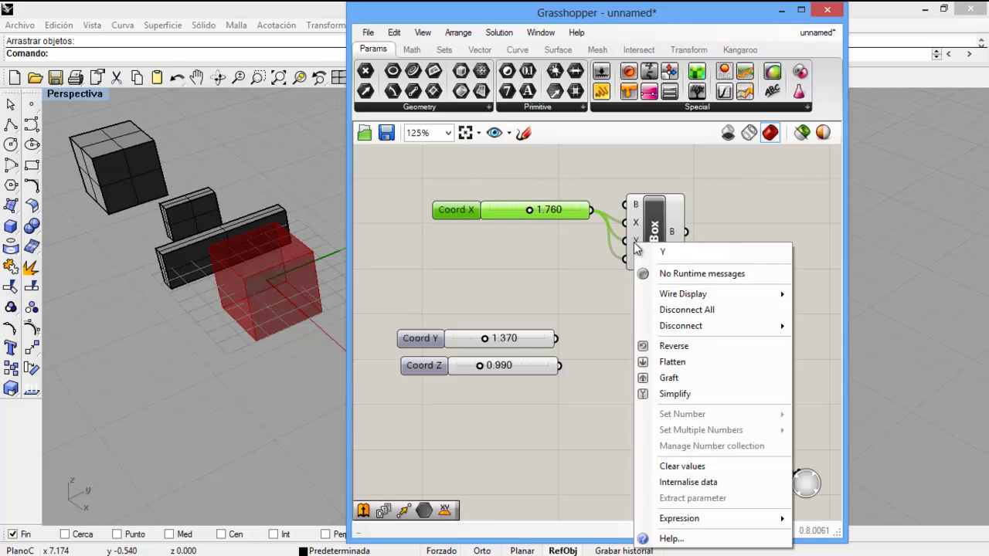
mouse_move(690, 328)
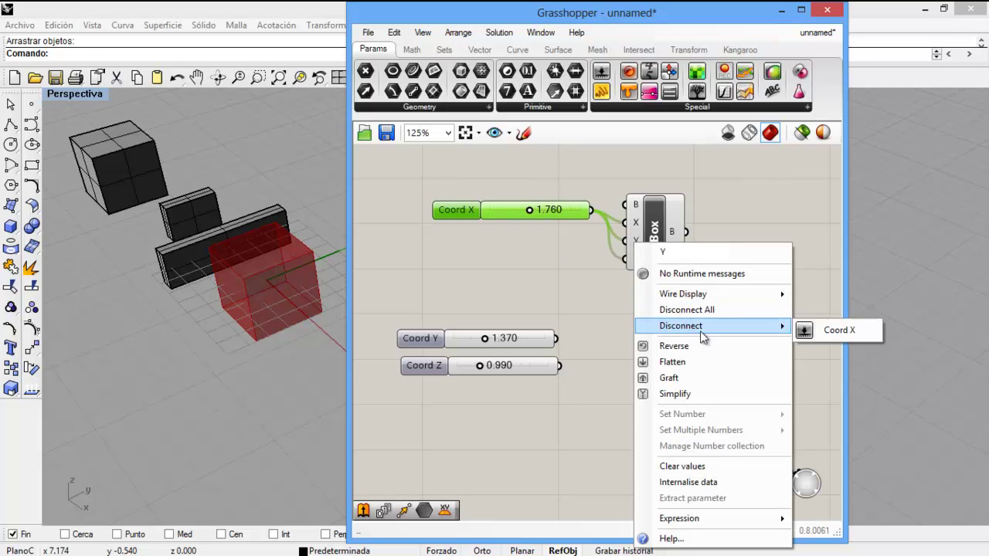
click(842, 331)
right_click(629, 261)
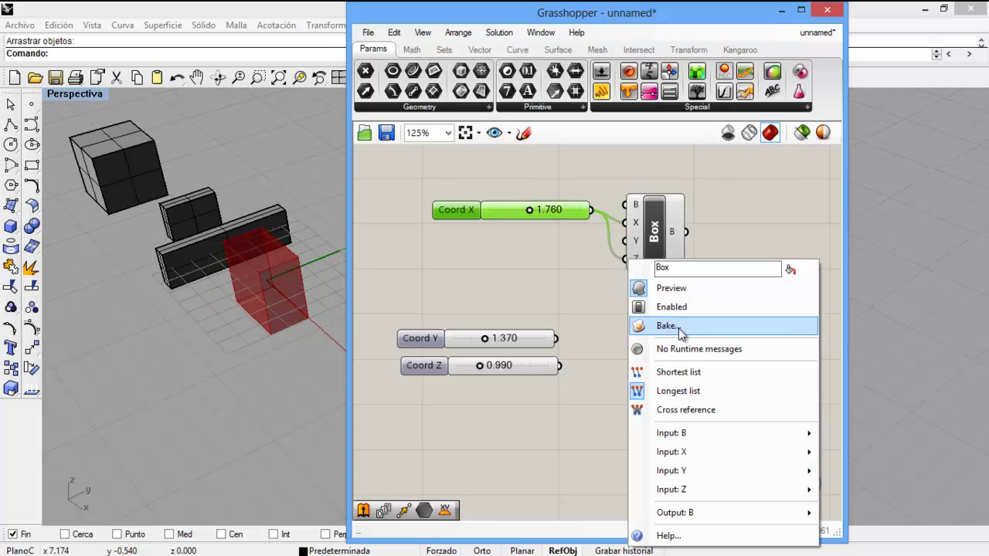
right_click(636, 258)
mouse_move(690, 337)
click(843, 339)
Step: Clear the Coord Y and Coord Z sliders out of the work area and align Coord X with the Center Box's X input
click(664, 308)
drag(551, 423, 494, 529)
right_drag(575, 284, 580, 323)
drag(581, 232, 577, 245)
click(588, 307)
Step: Add a Panel containing the value 5 below Coord X and connect it to the Center Box's Z input
drag(601, 91, 529, 290)
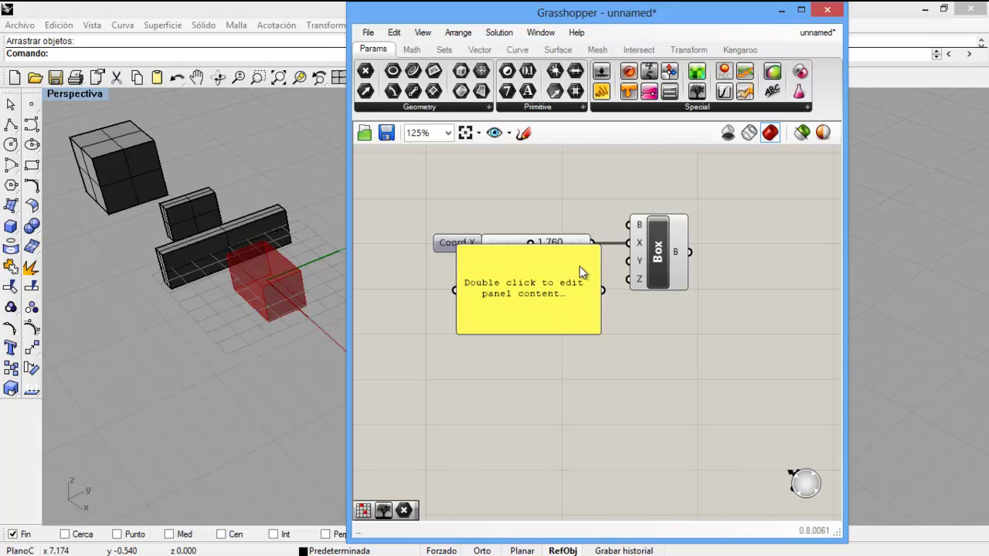
double_click(526, 280)
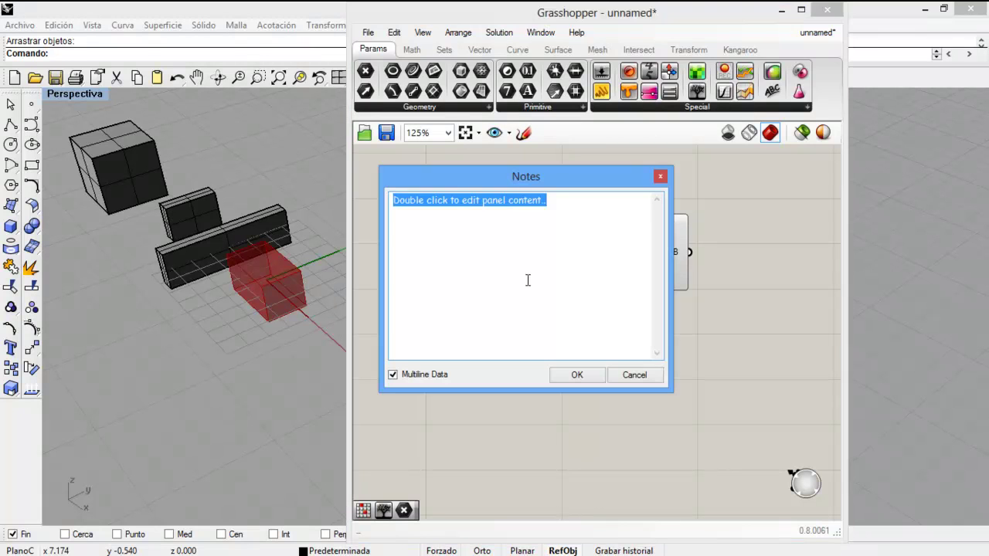
text(5)
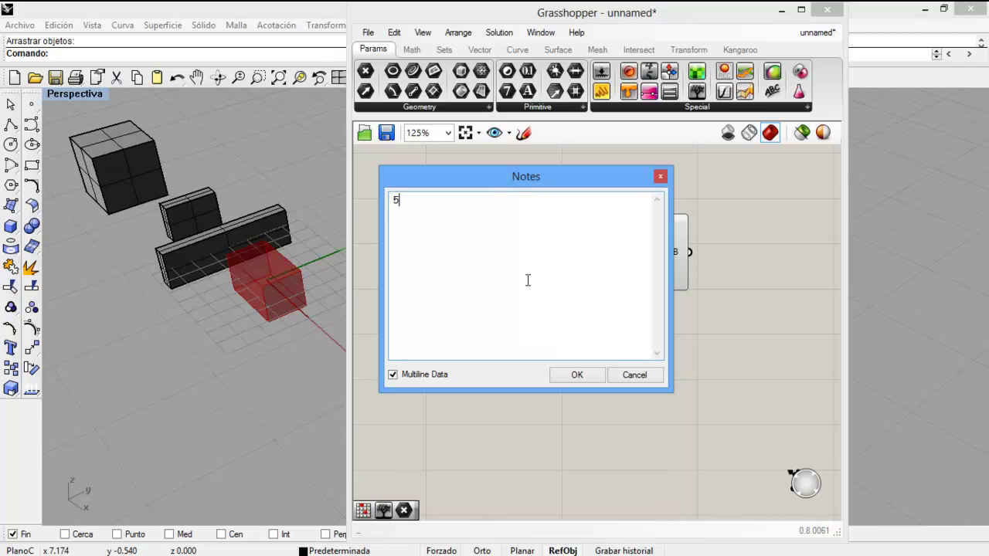
click(572, 376)
drag(570, 310, 628, 279)
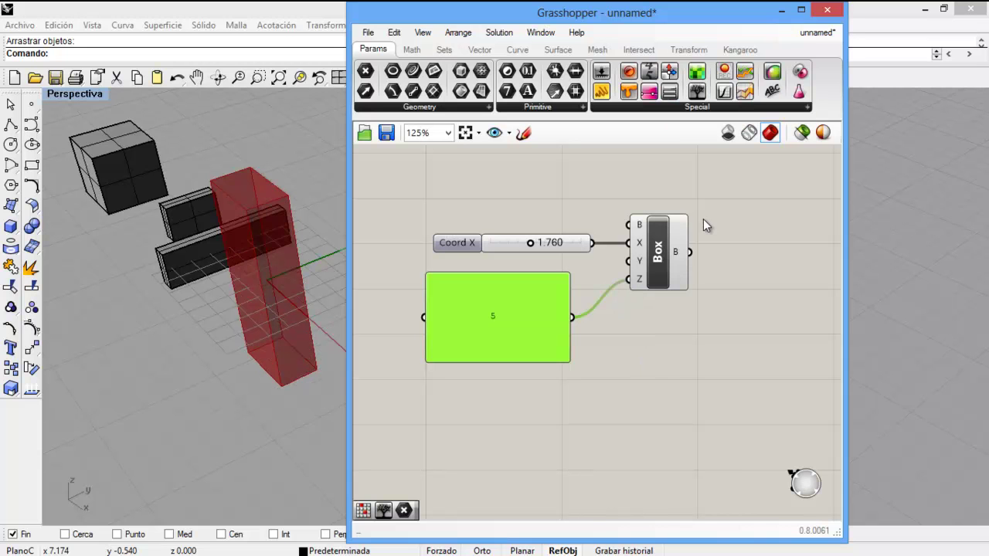
Step: Search for "num", add a Number parameter below the Center Box, and set its number to 10
double_click(667, 361)
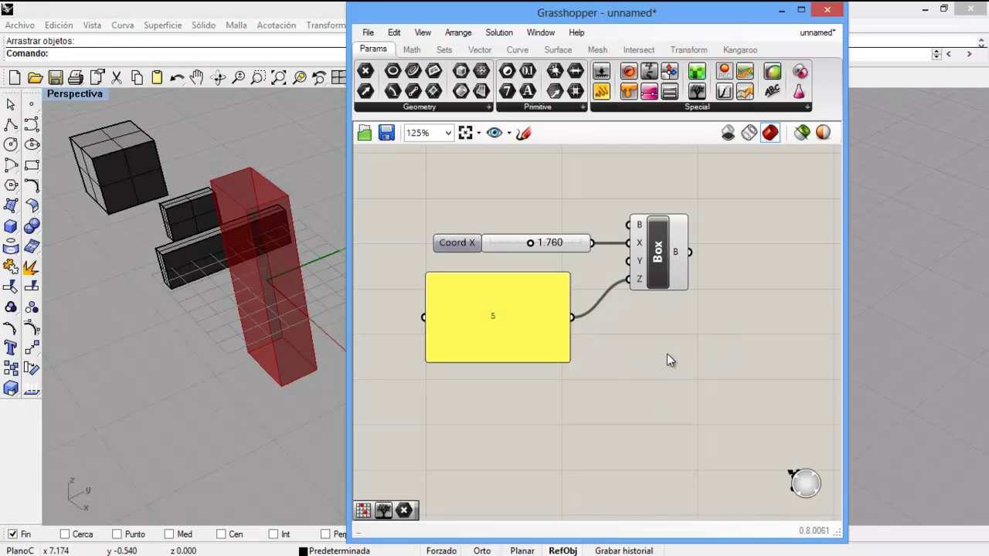
double_click(667, 357)
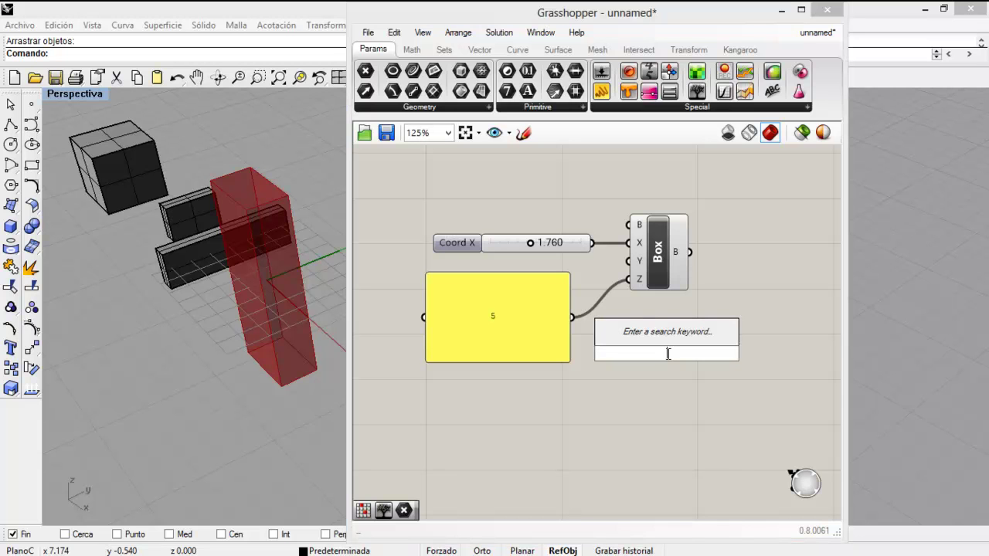
text(num)
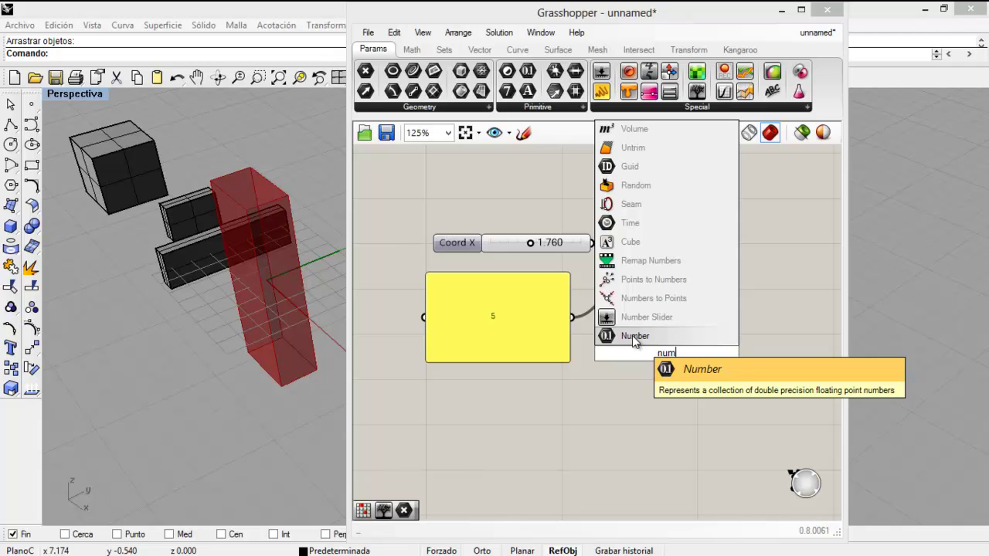
click(631, 335)
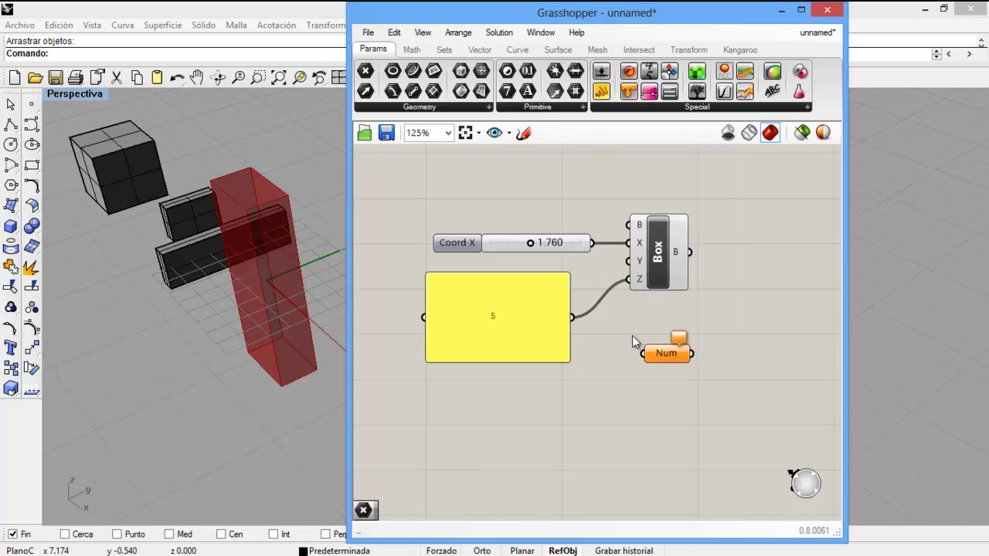
click(672, 352)
right_click(669, 356)
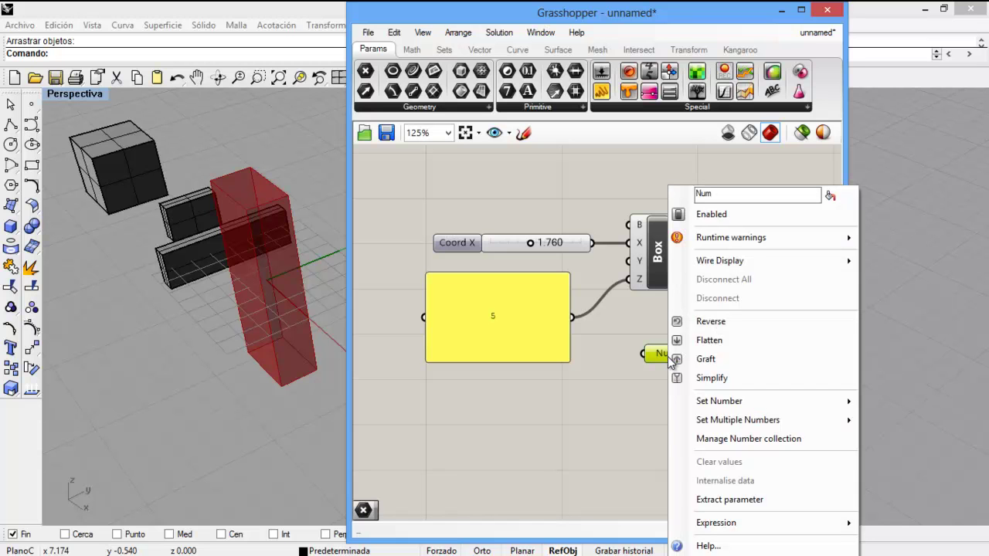
mouse_move(700, 400)
text(10)
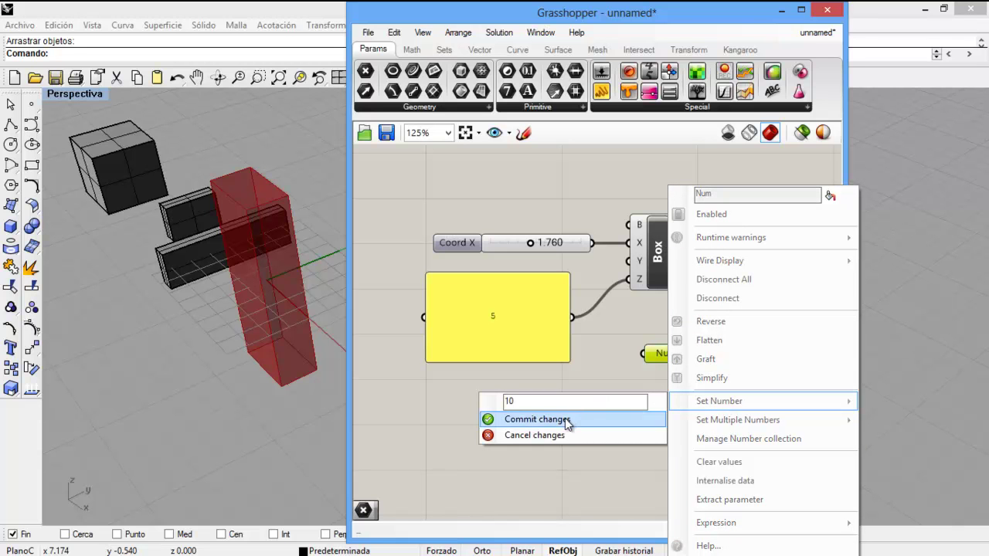
click(564, 417)
Step: Rename the Number parameter as 10
right_click(666, 360)
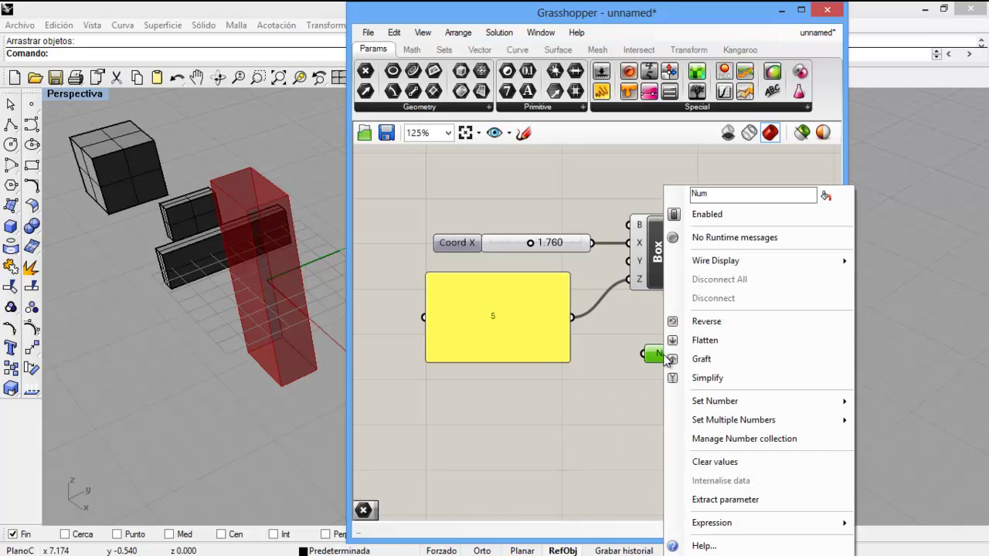
mouse_move(688, 395)
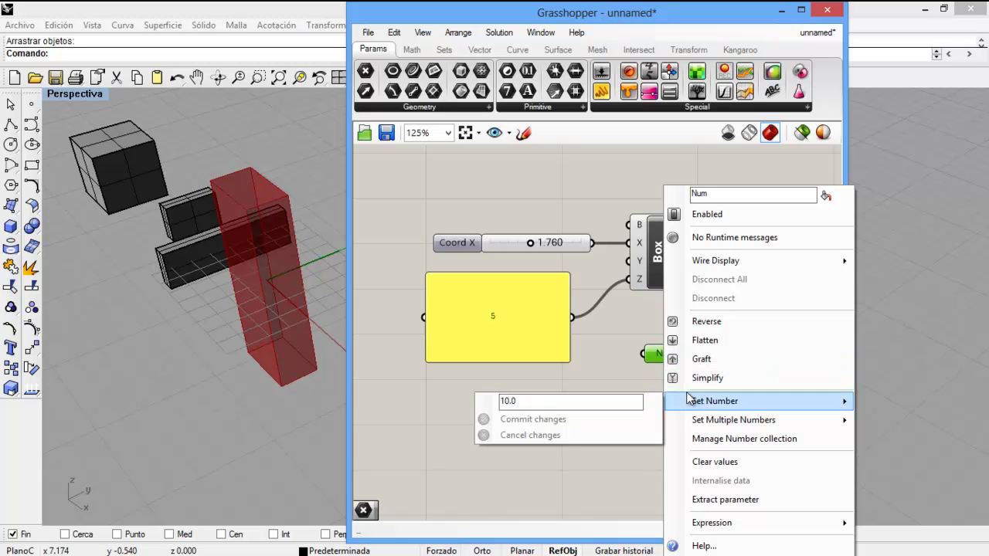
text(1)
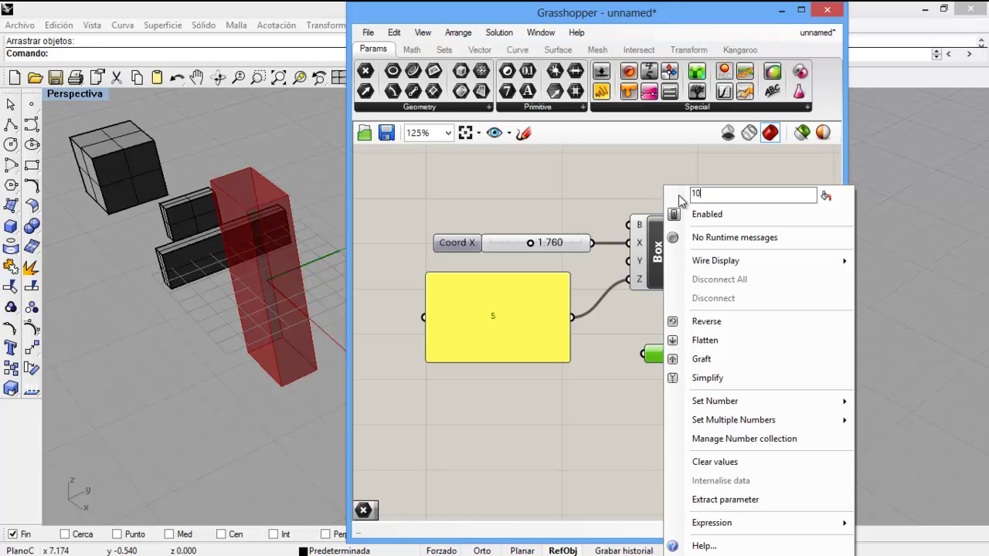
text(0)
key(Return)
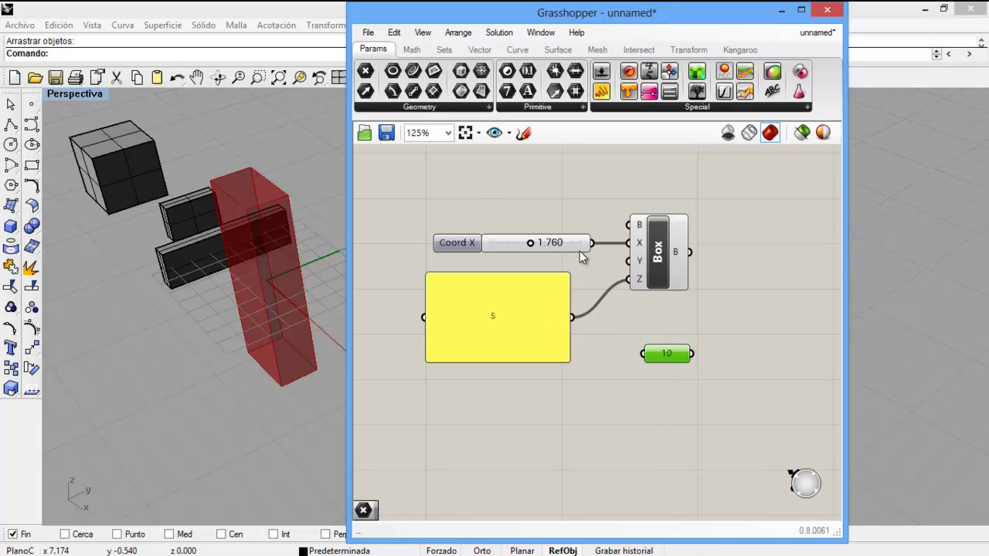
Step: Shrink the panel, place the Number parameter between it and Coord X, and connect the parameter to the Center Box's Y input
drag(534, 276, 582, 268)
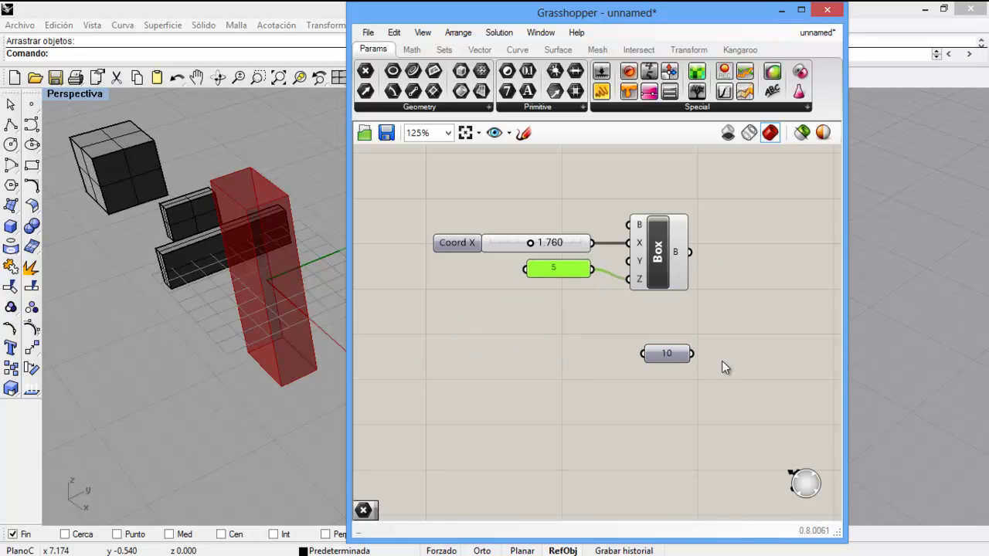
drag(667, 354, 541, 330)
drag(571, 278, 573, 291)
mouse_move(554, 332)
mouse_down()
mouse_move(559, 262)
mouse_move(565, 273)
mouse_move(628, 261)
mouse_up()
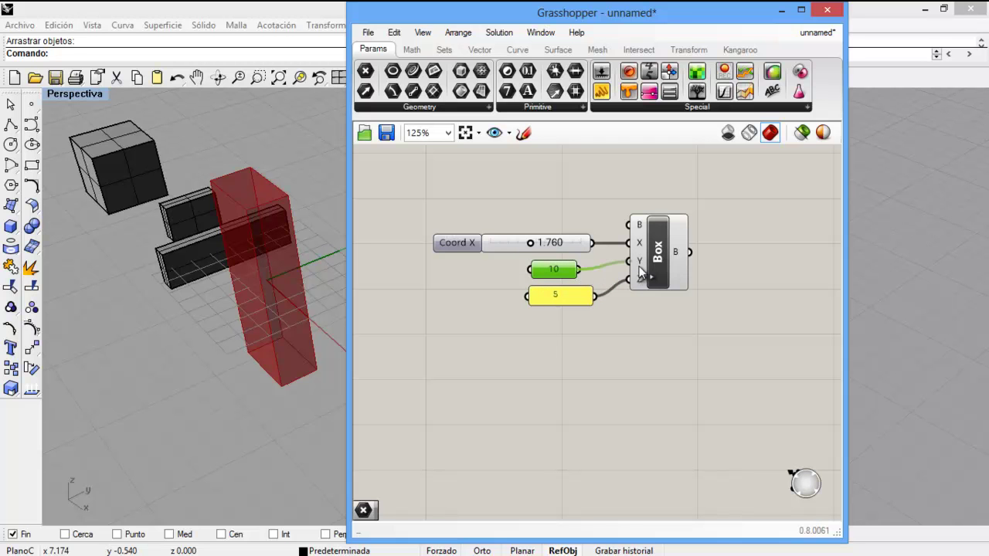
scroll(205, 396, down, 3)
right_drag(206, 394, 263, 327)
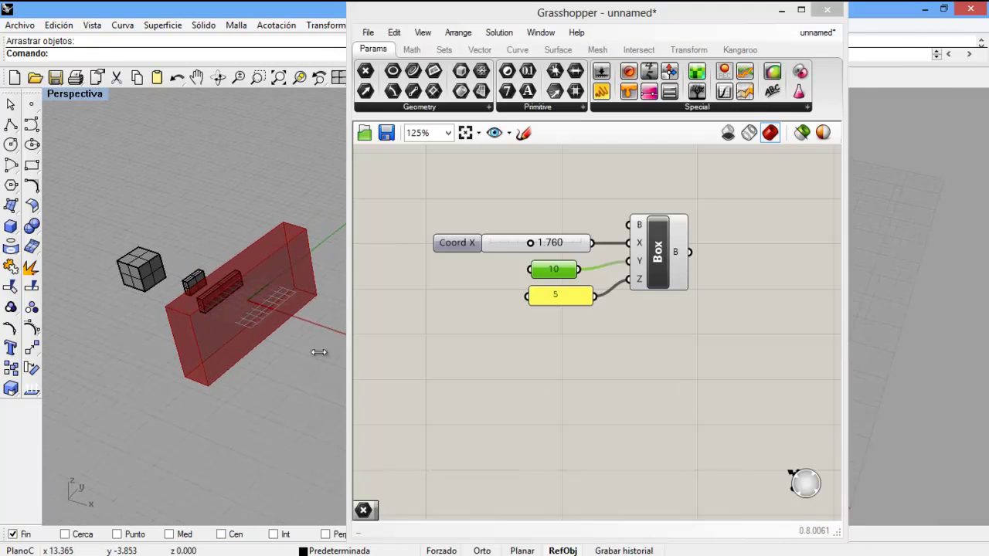
click(664, 368)
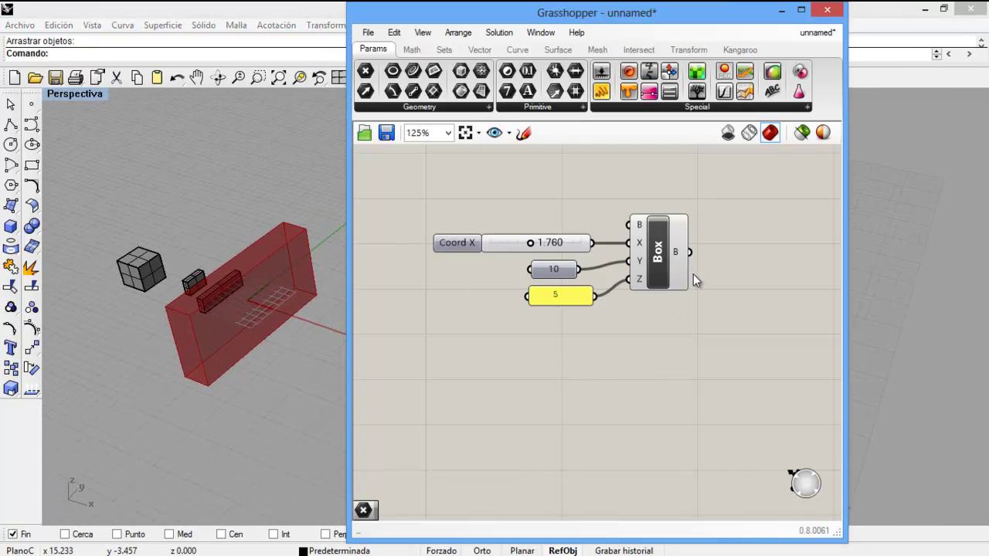
Step: Move the Center Box component up on the canvas and examine its preview against the construction plane from several angles
drag(665, 257, 663, 225)
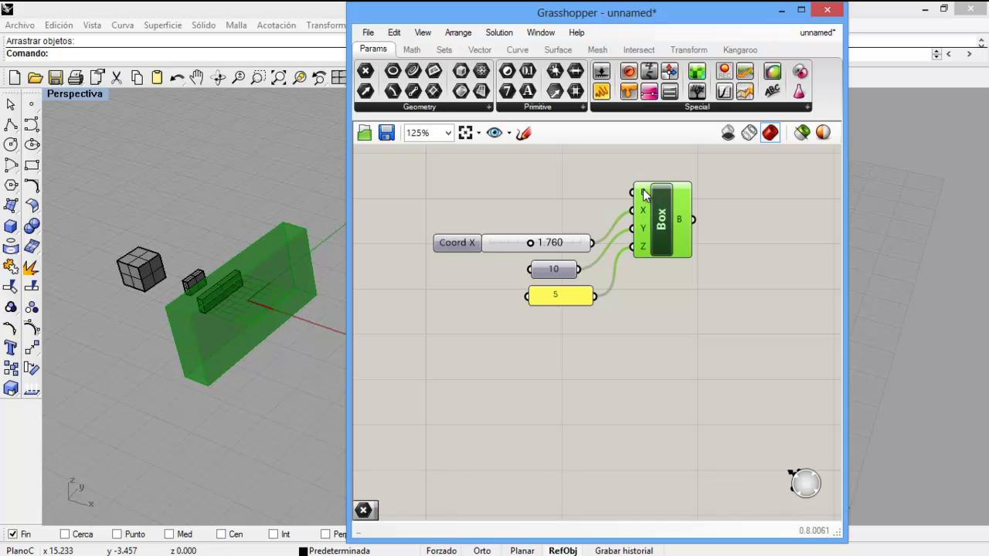
mouse_move(645, 194)
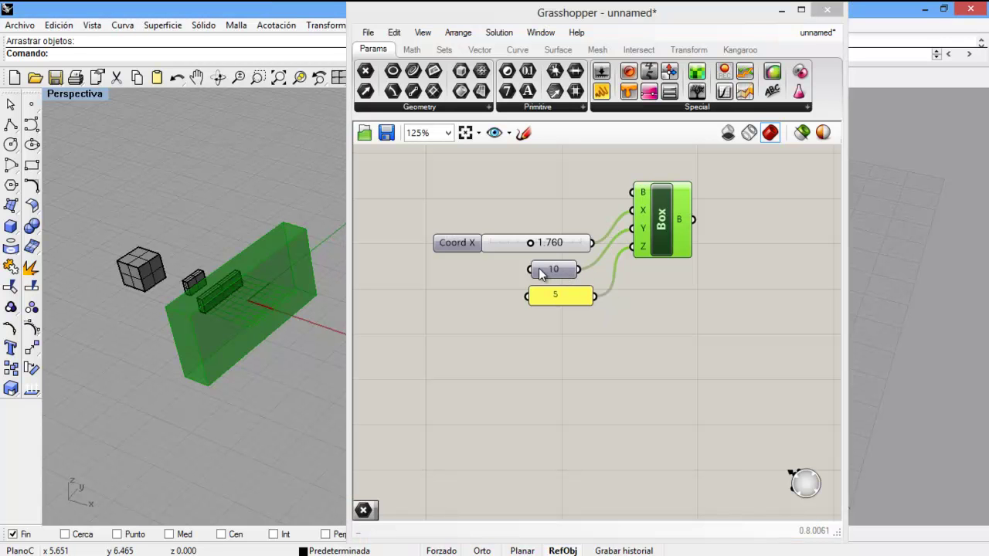
right_drag(201, 360, 235, 307)
scroll(230, 429, up, 5)
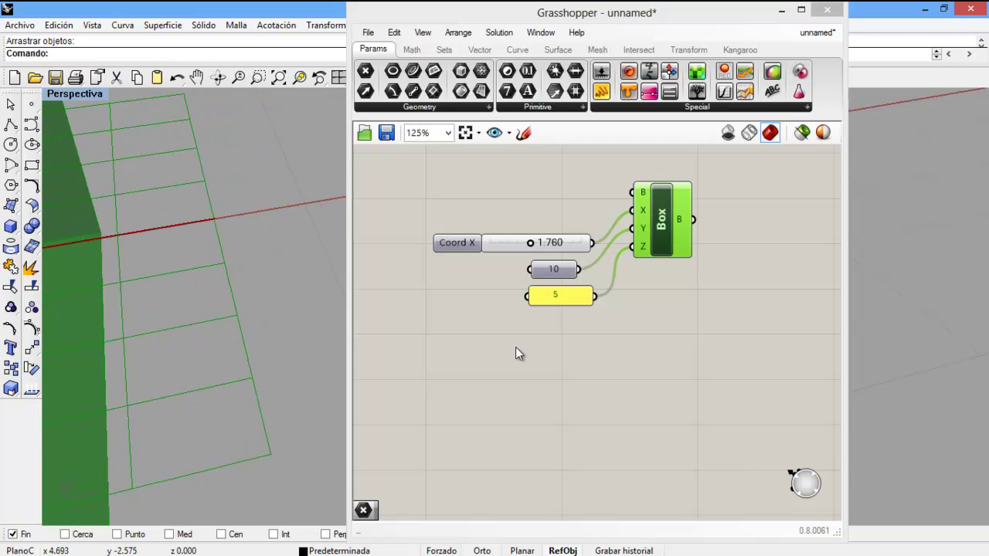
right_drag(252, 243, 132, 243)
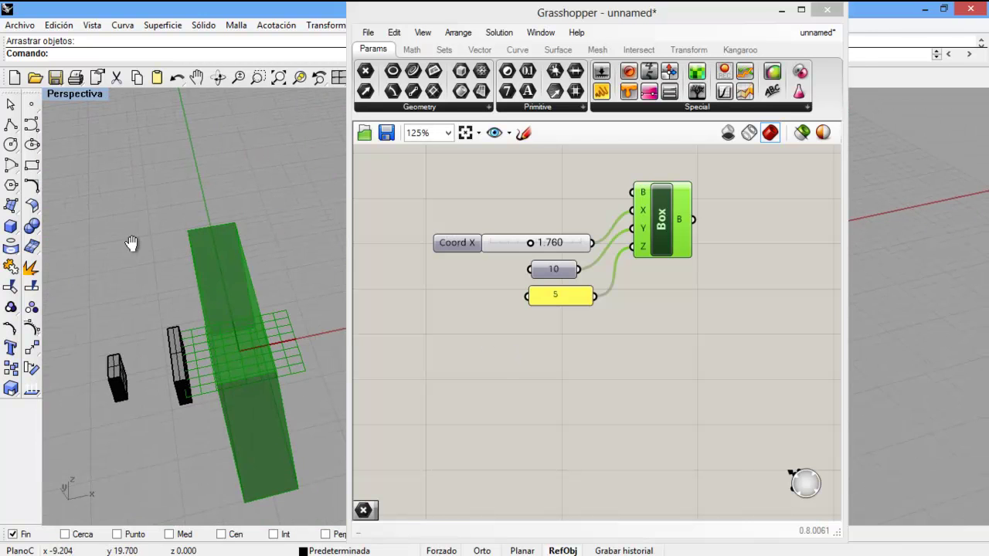
right_drag(234, 335, 288, 287)
Step: Delete the three baked boxes from the Rhino model, keeping only the Center Box preview
drag(84, 160, 236, 299)
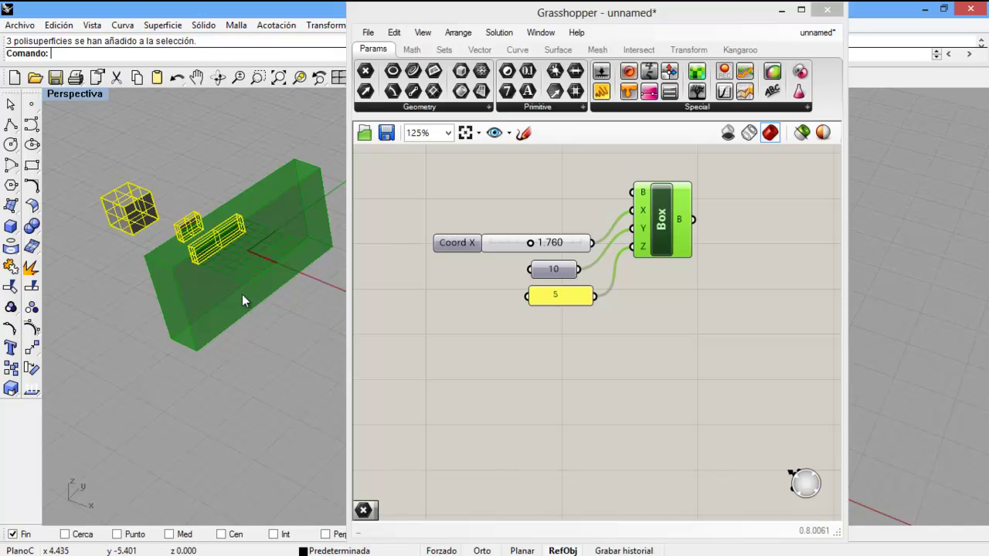
key(Delete)
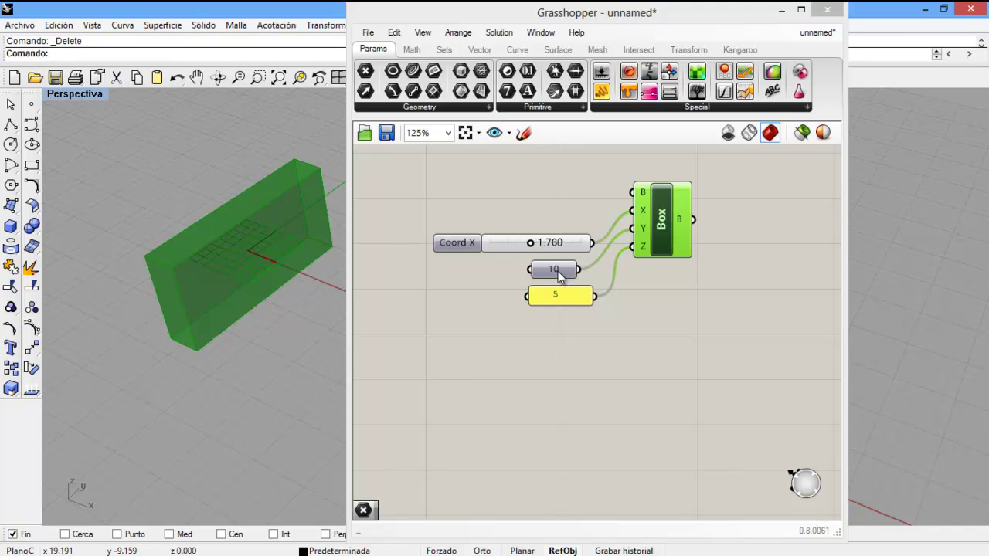
mouse_move(557, 279)
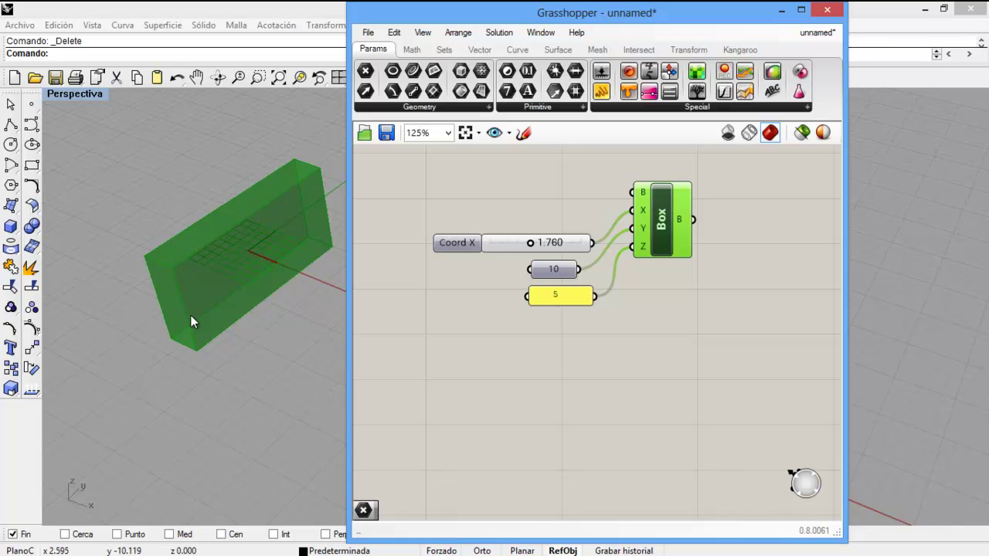
Step: Search for "x", add an XZ Plane component below the panel, and examine its plane preview from different angles
double_click(520, 377)
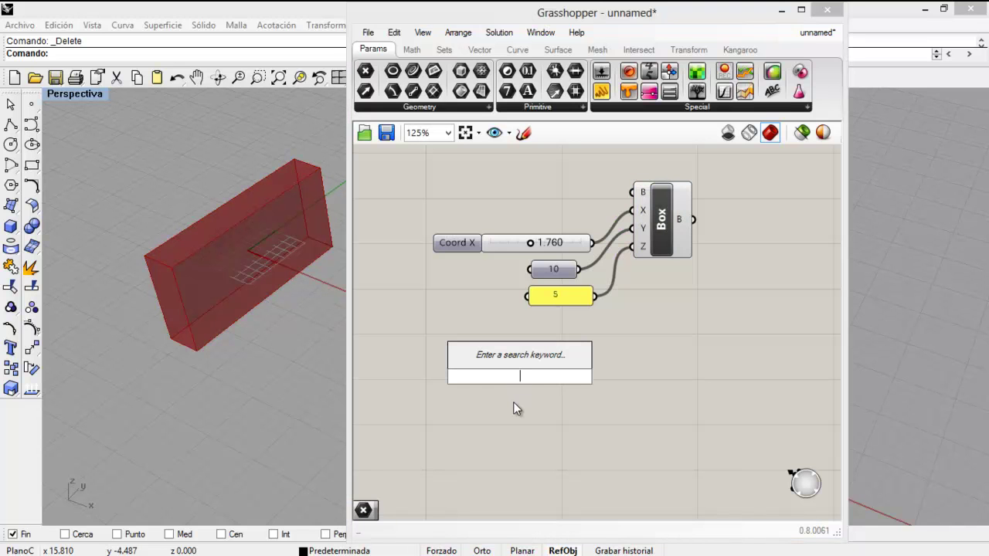
text(x)
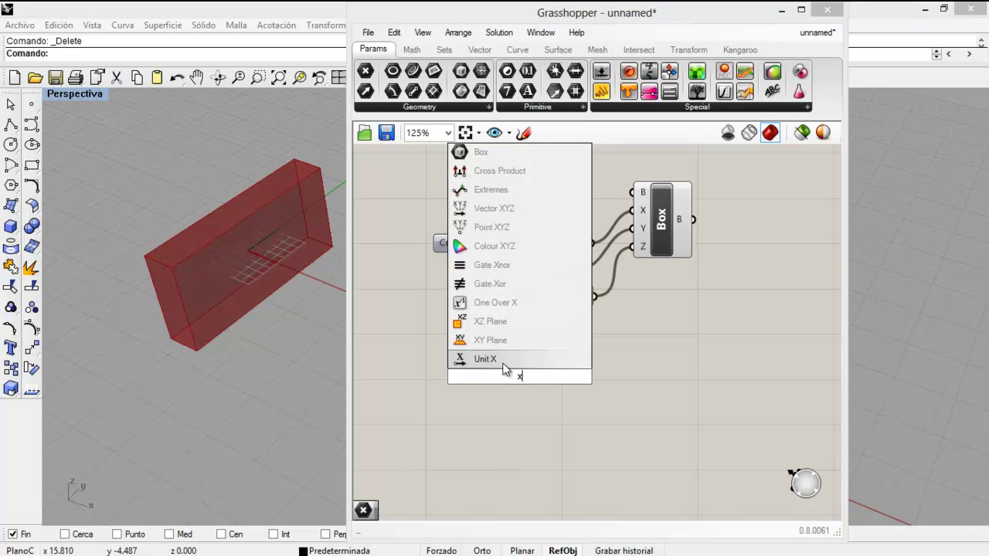
click(490, 321)
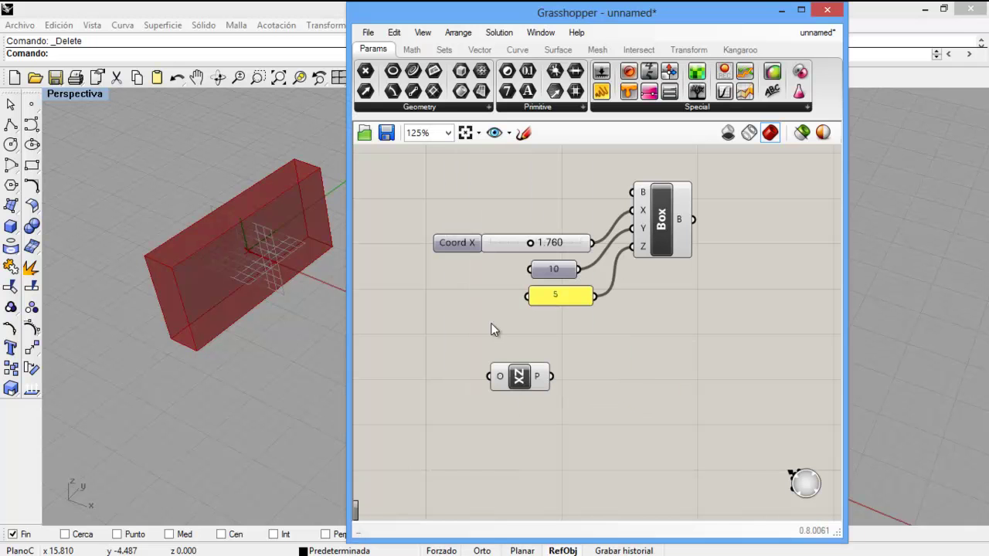
click(518, 376)
right_drag(203, 269, 243, 305)
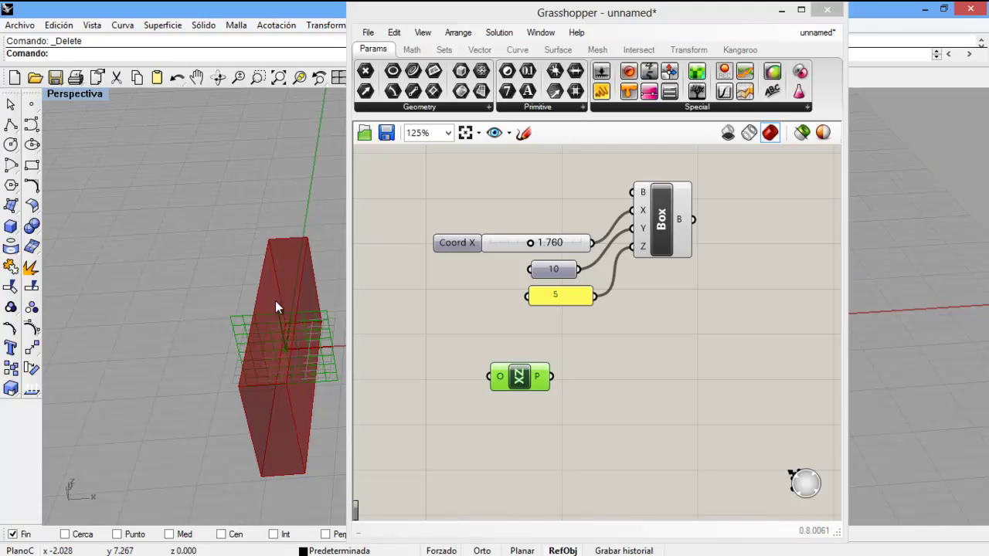
right_drag(309, 344, 220, 390)
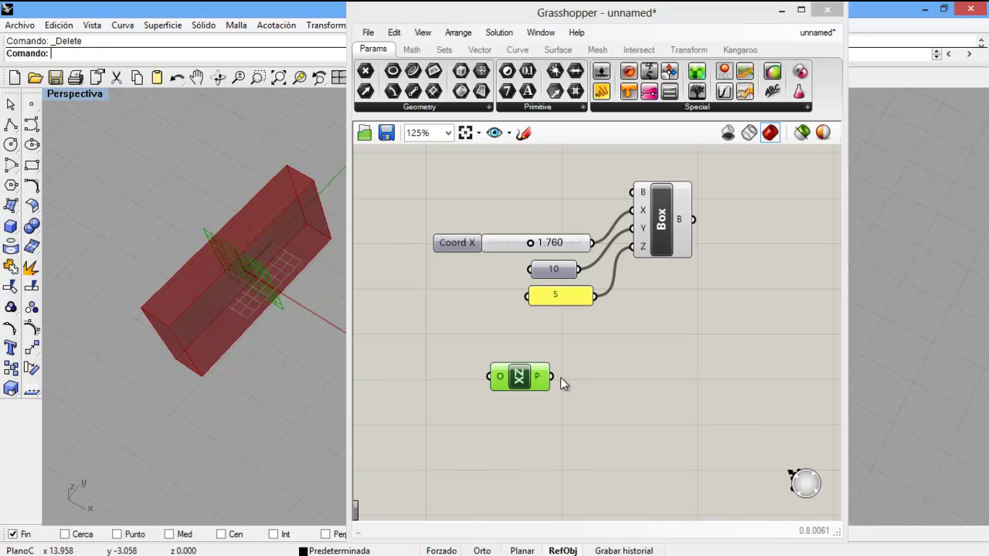
Step: Connect the XZ Plane's output to the Center Box's base plane input, place it above Coord X, and inspect the reoriented box
drag(551, 376, 632, 193)
drag(525, 382, 570, 198)
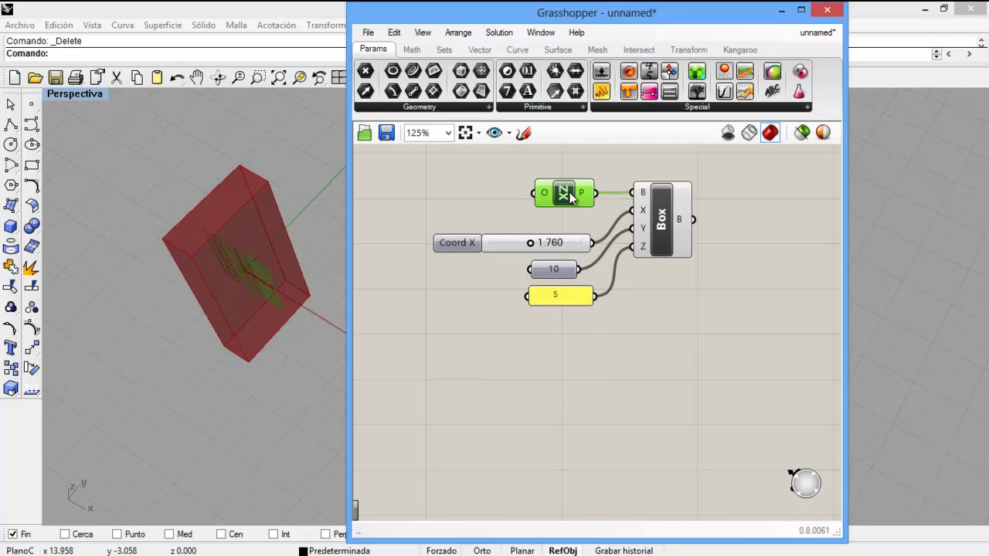
right_drag(249, 391, 305, 219)
right_drag(252, 396, 258, 271)
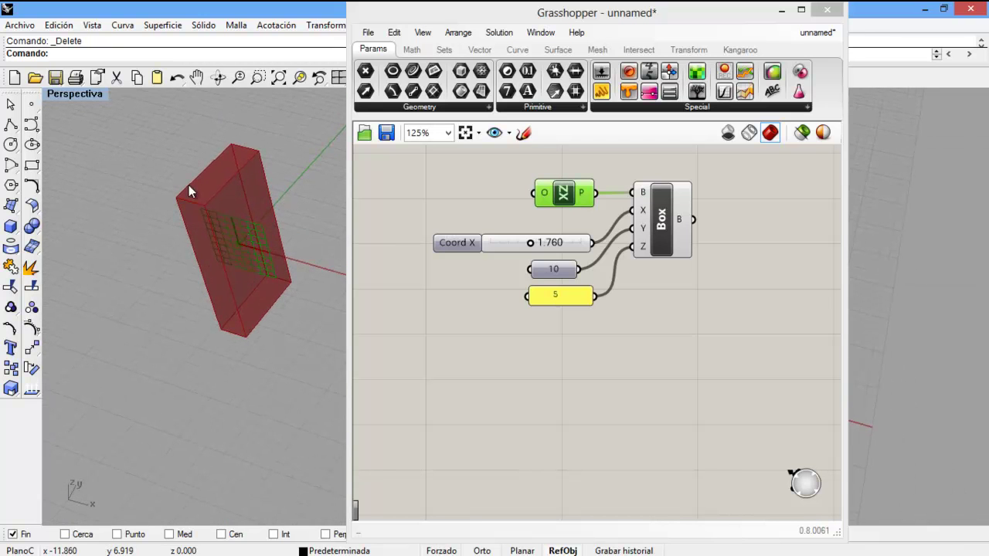
scroll(216, 220, up, 3)
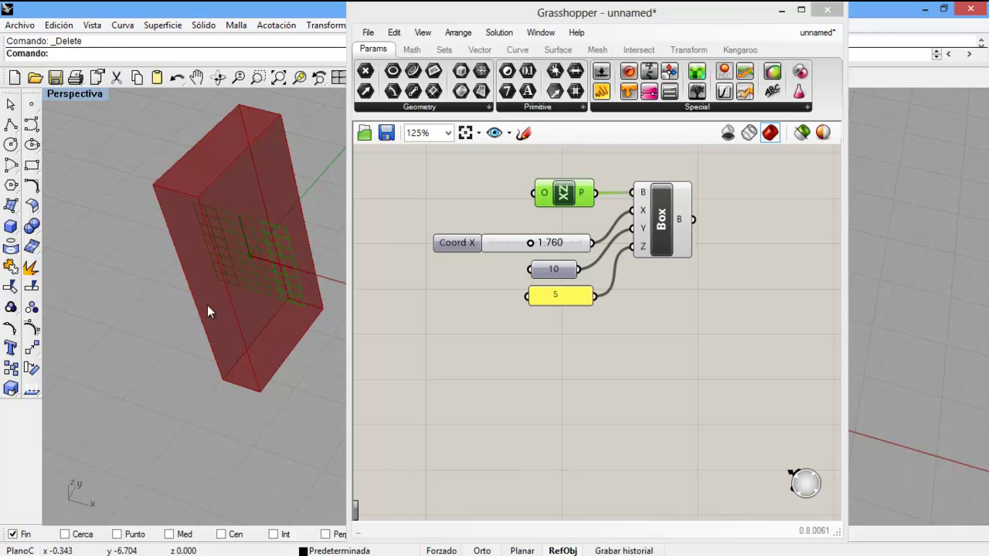
scroll(208, 316, down, 3)
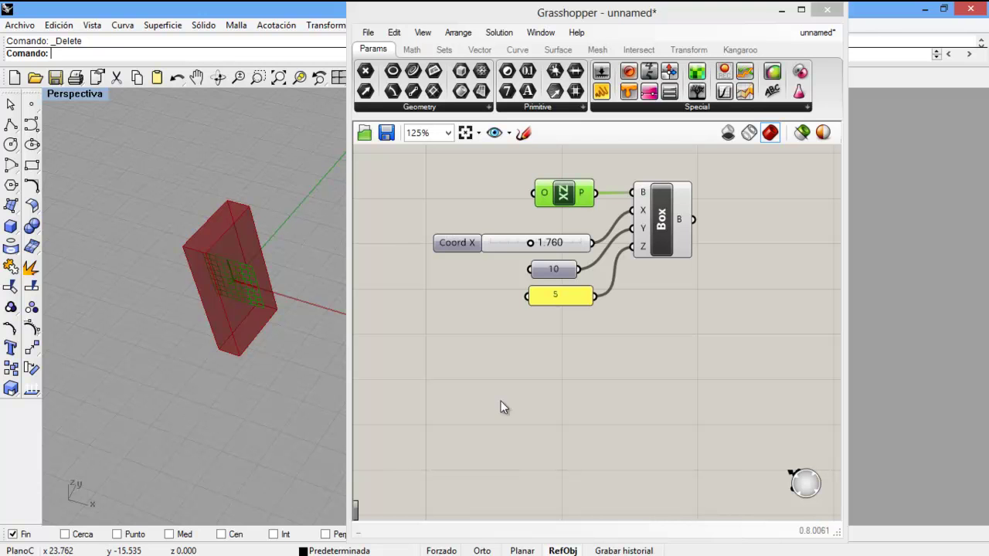
Step: Disable the XZ Plane component, check the Center Box's base plane input, and enable the component again
right_click(644, 193)
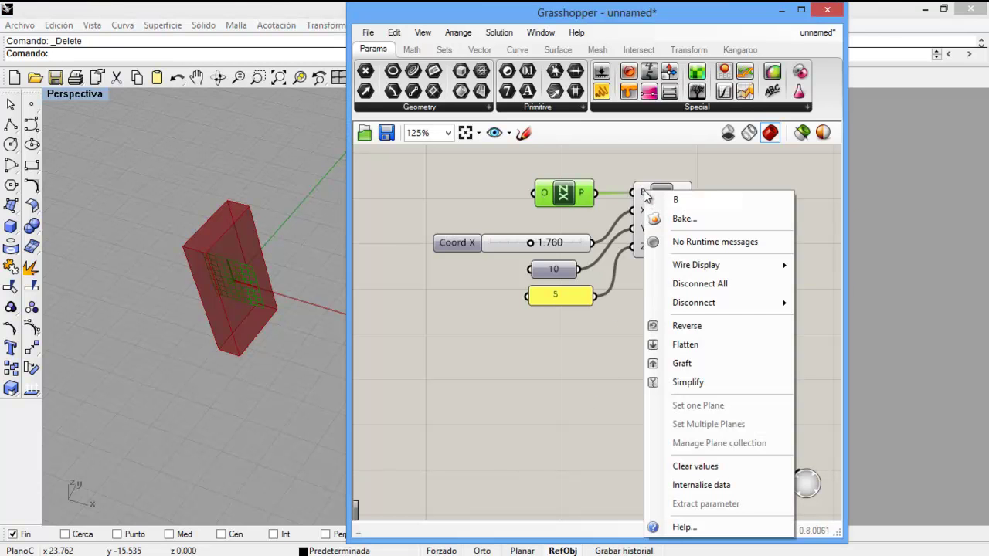
click(567, 198)
right_click(568, 198)
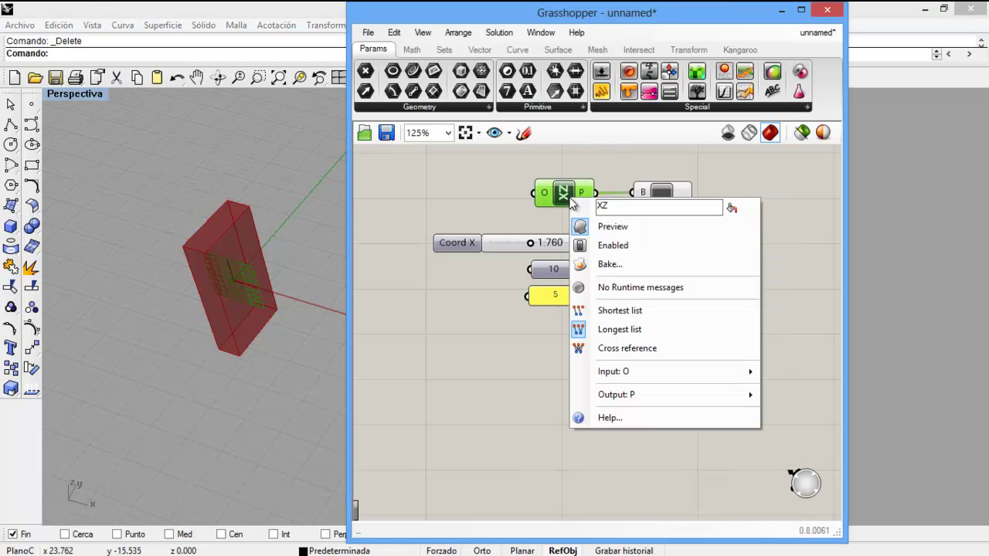
click(605, 245)
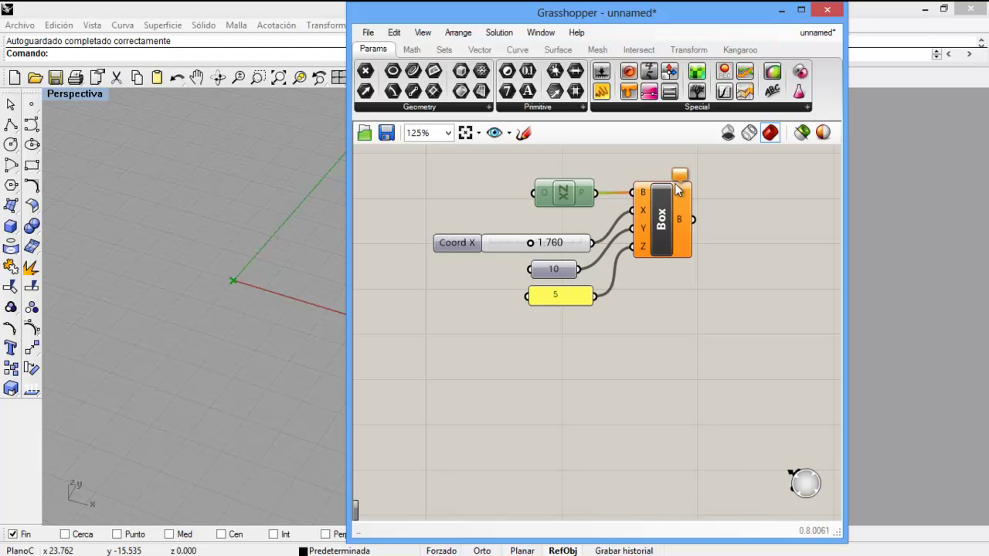
click(742, 198)
scroll(646, 195, up, 3)
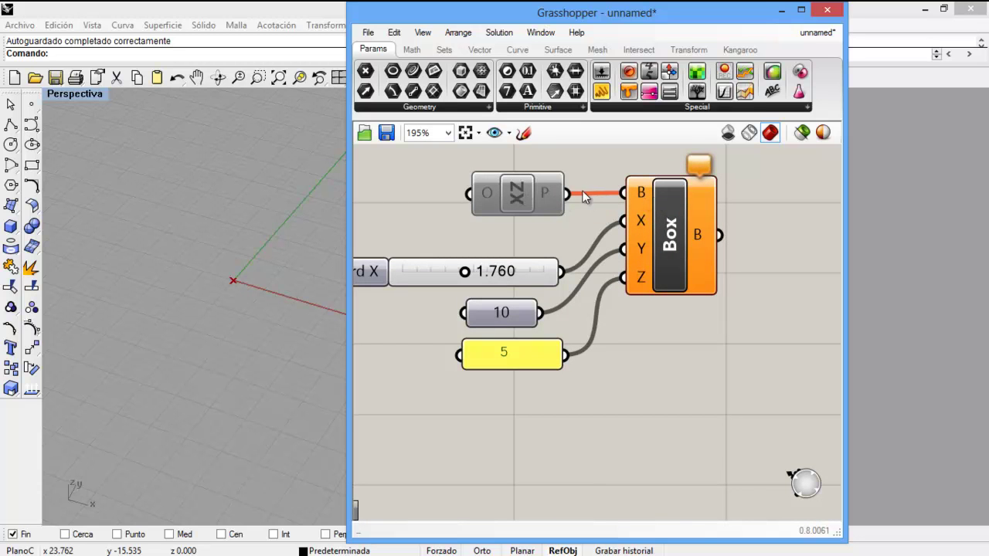
mouse_move(640, 202)
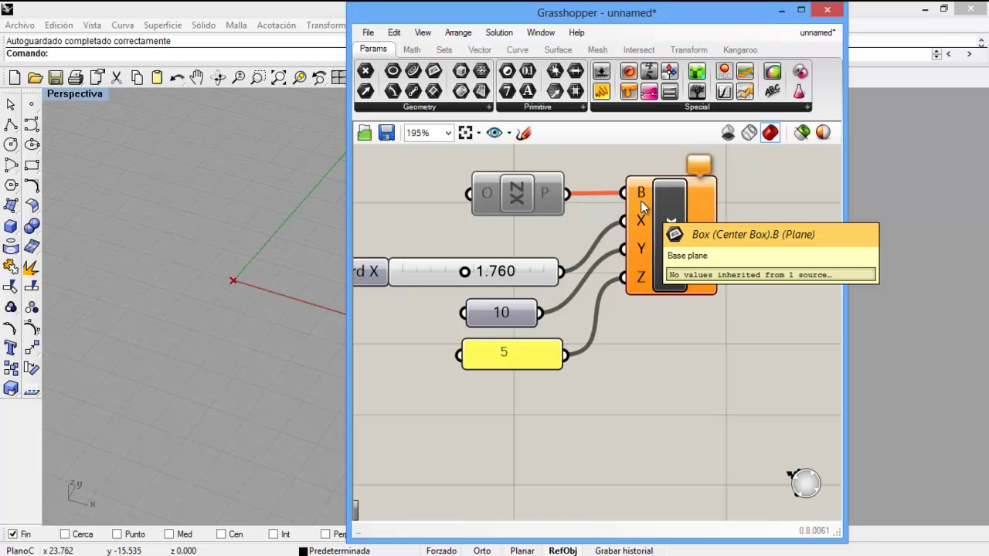
right_click(521, 190)
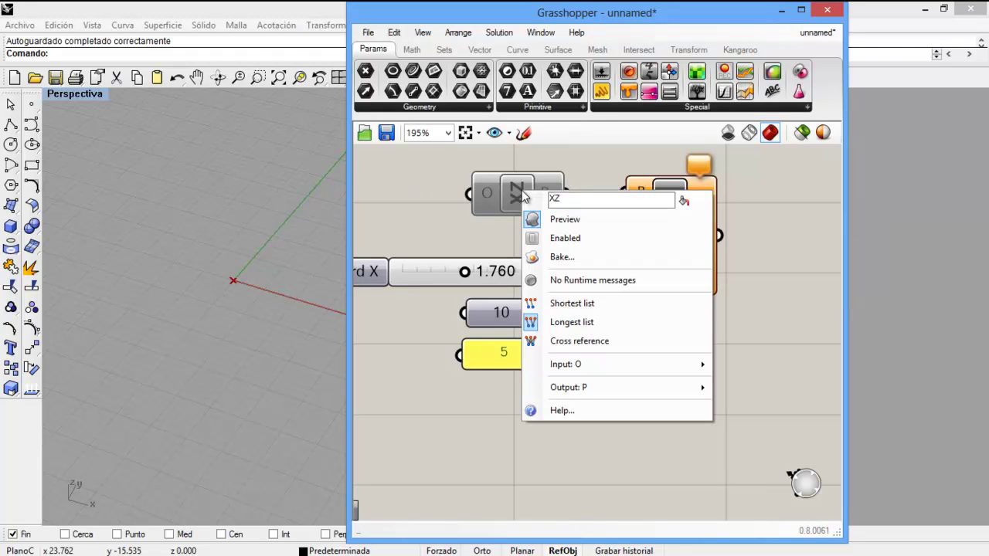
click(558, 240)
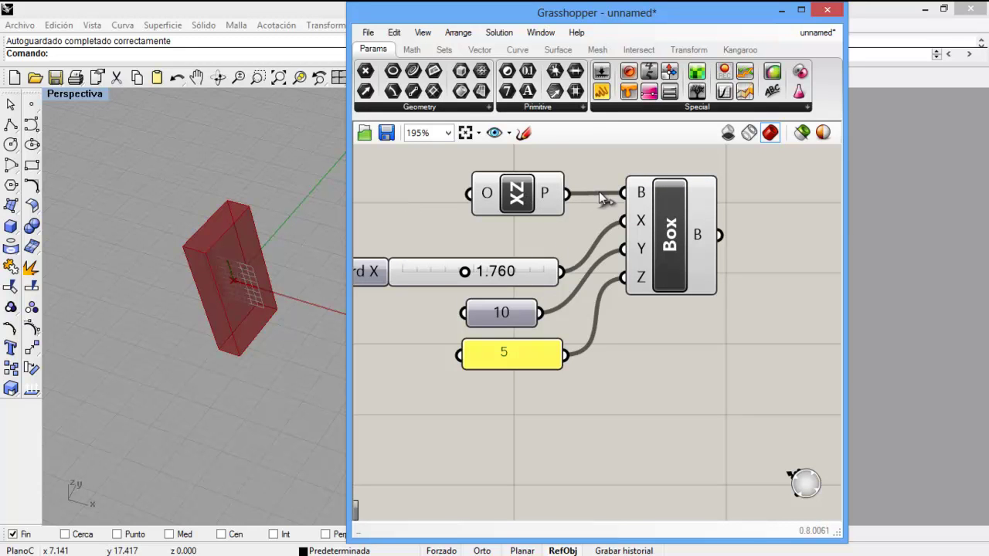
Step: Turn the XZ Plane component's preview off and back on
click(522, 200)
right_click(523, 200)
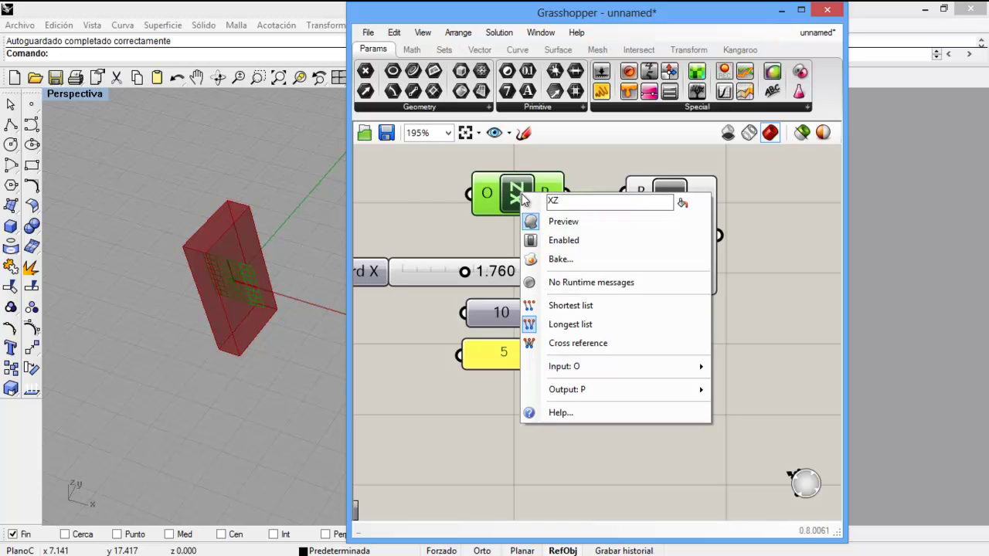
click(559, 222)
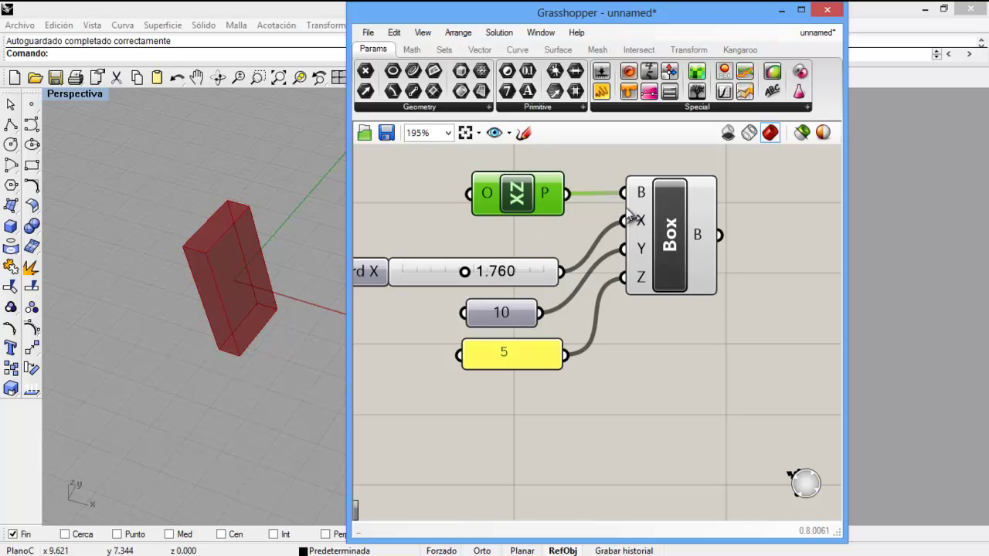
right_click(515, 195)
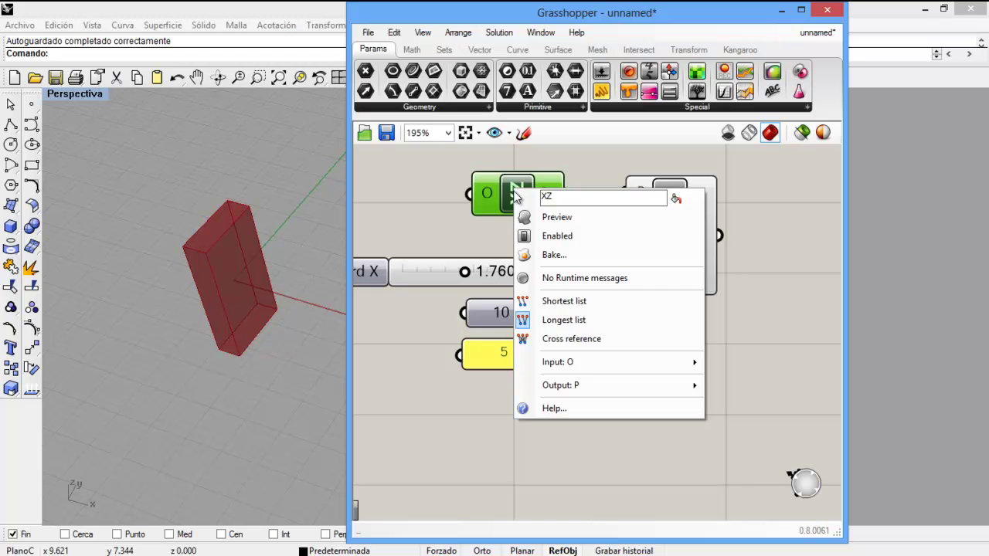
click(540, 219)
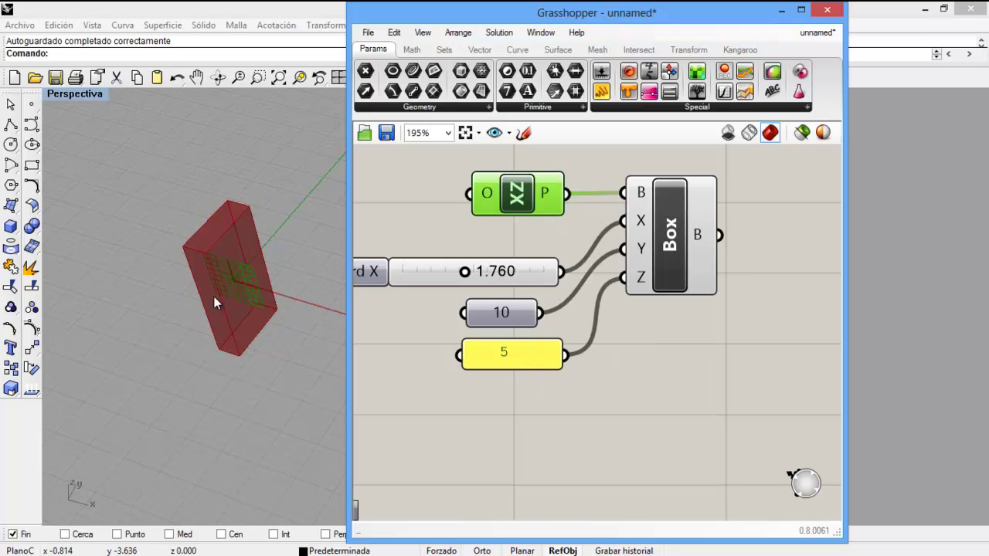
Step: Turn the Center Box component's preview off and back on
right_click(666, 223)
click(706, 244)
right_click(677, 219)
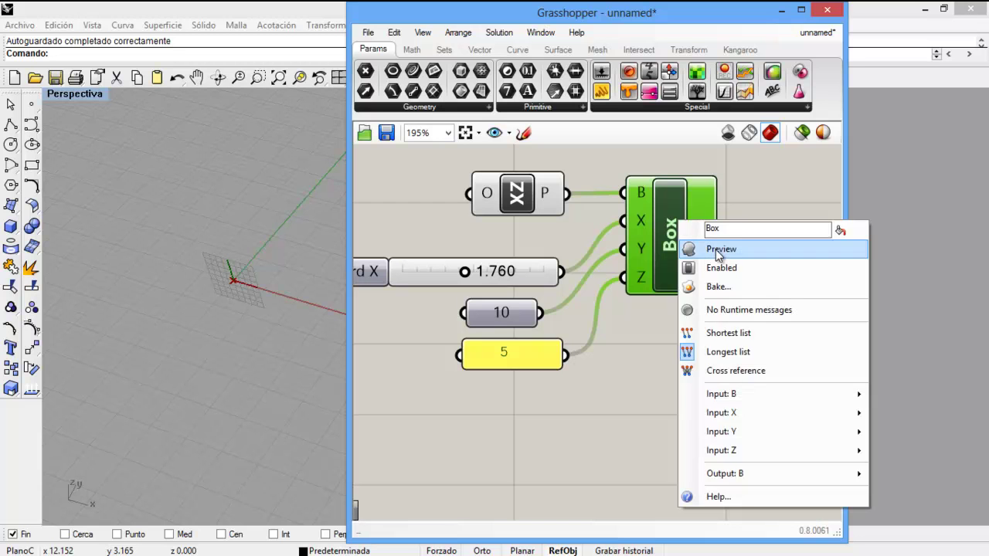
click(711, 249)
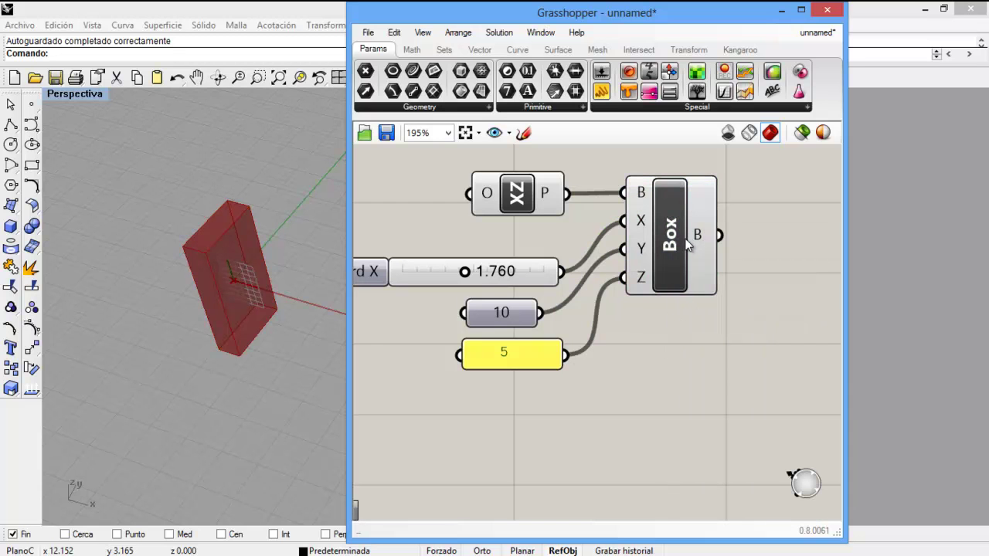
Step: Explore the canvas around the definition, its boundary and the compass that points back to the components
scroll(640, 357, down, 1)
mouse_move(640, 354)
right_down()
mouse_move(635, 372)
mouse_move(641, 360)
right_up()
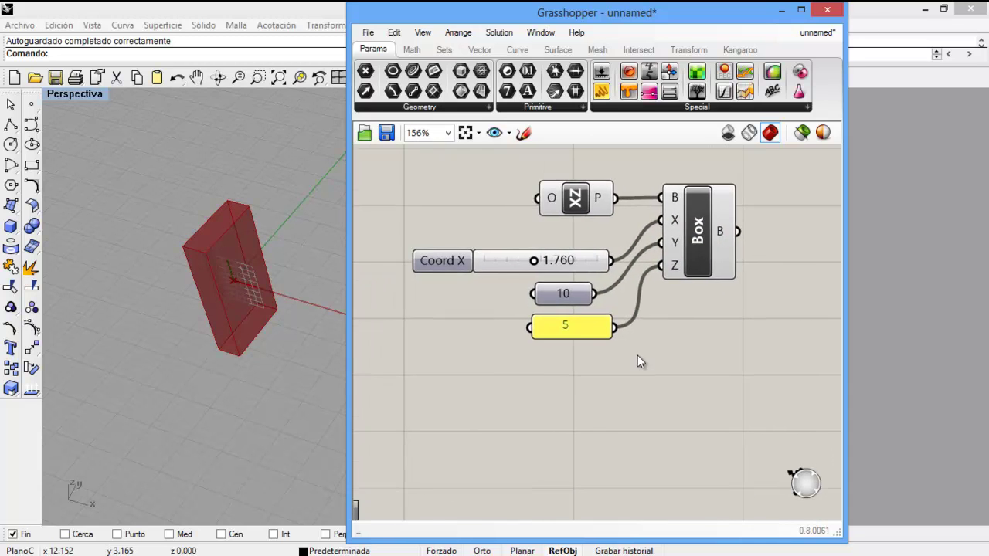
scroll(649, 344, down, 2)
scroll(659, 341, up, 1)
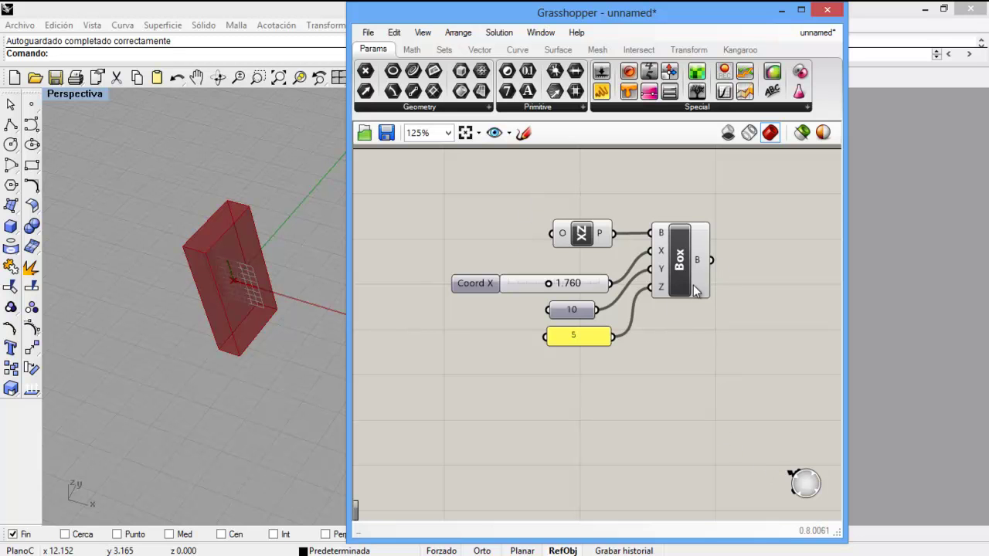
scroll(654, 318, down, 2)
right_drag(680, 353, 713, 326)
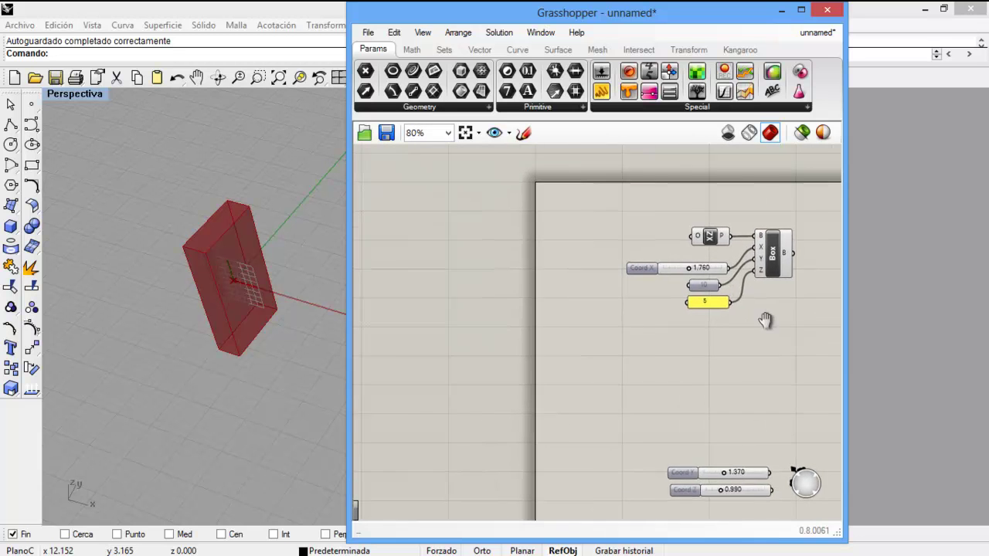
right_drag(468, 337, 655, 355)
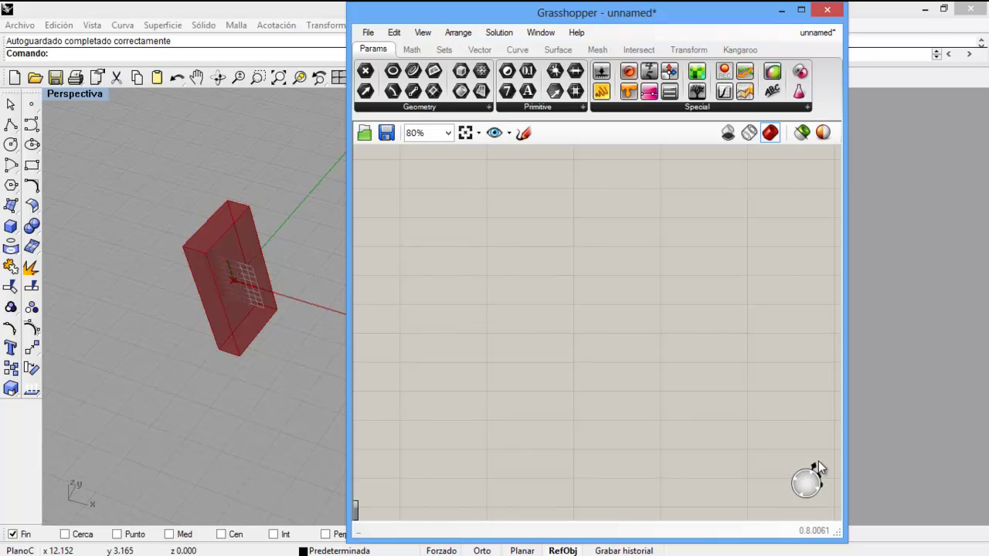
right_drag(816, 425, 376, 413)
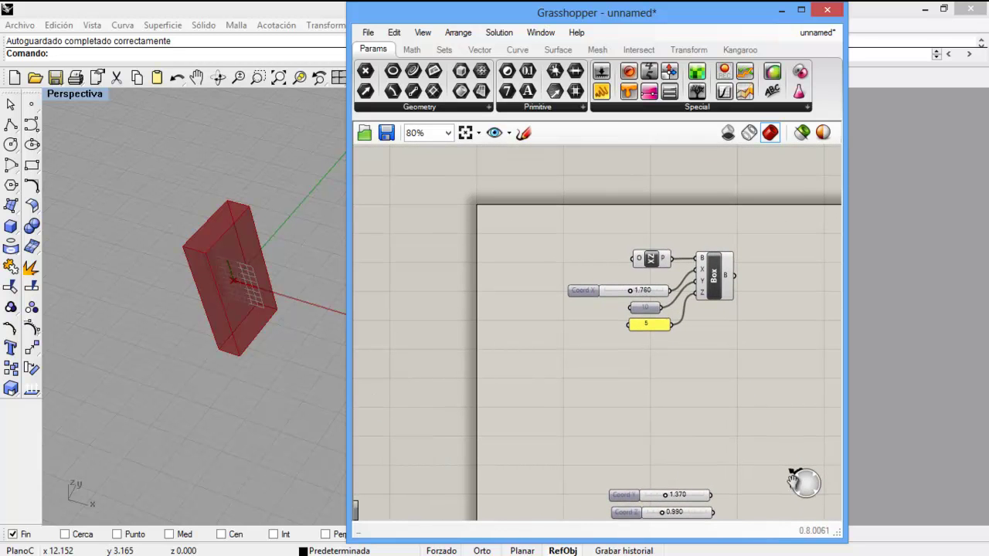
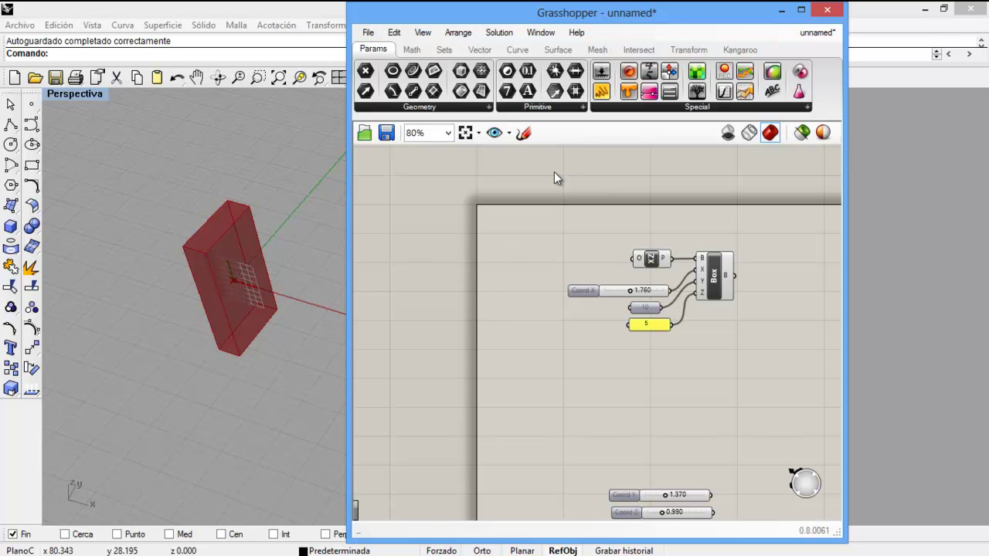
scroll(494, 182, up, 3)
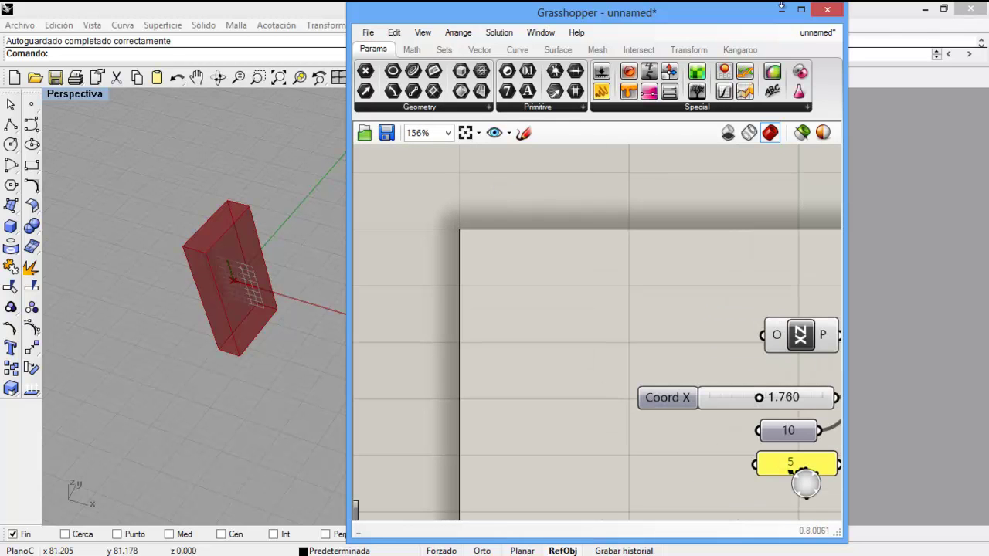
right_drag(531, 189, 437, 196)
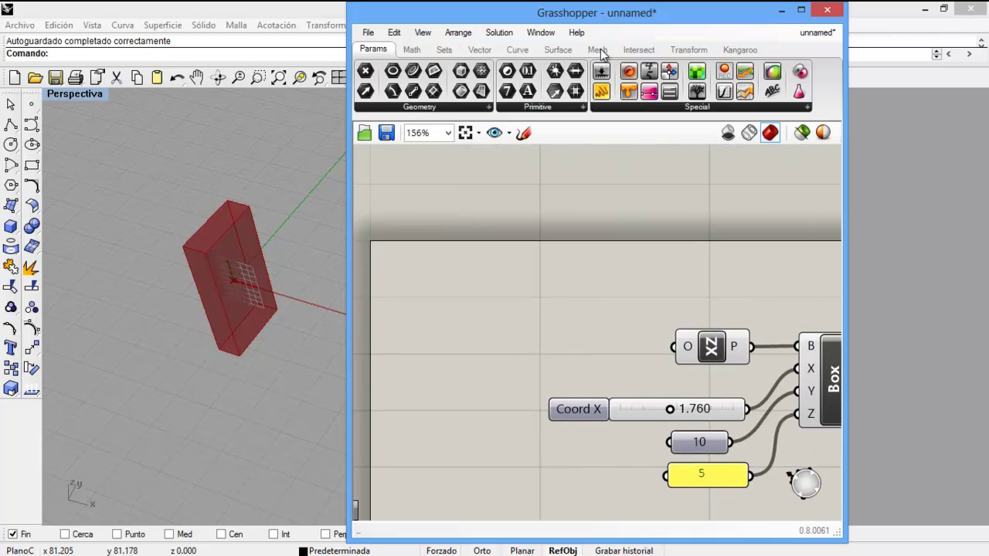
Step: Look over the Surface components, including the Primitive group, and return to the Params components
click(558, 50)
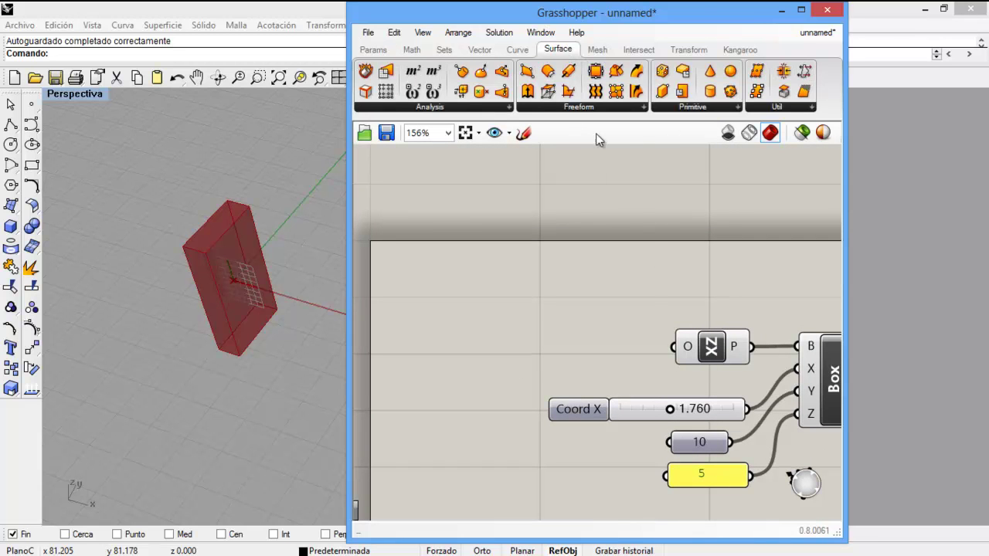
click(699, 109)
click(377, 51)
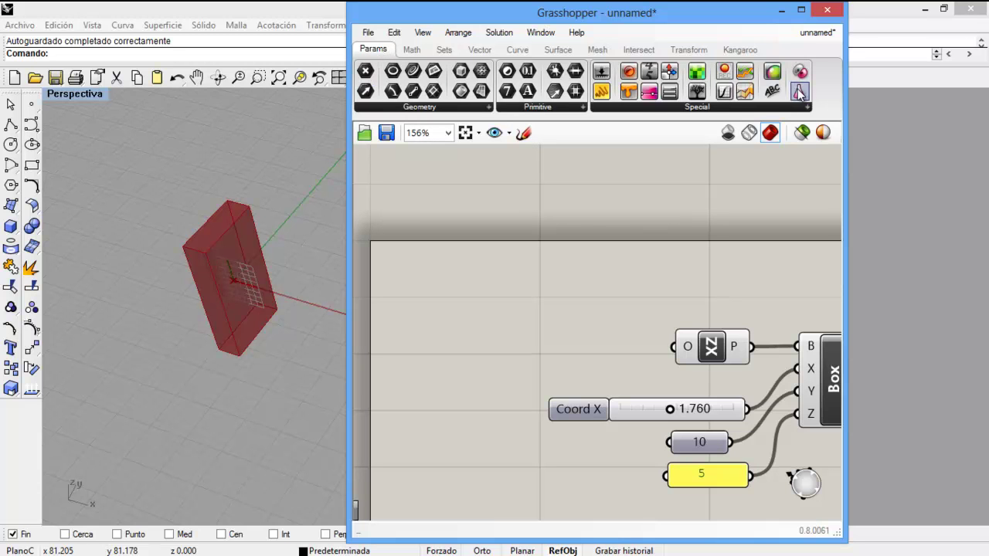
Step: Look over the Geometry, Primitive and Special groups of the Params components
click(549, 109)
click(676, 116)
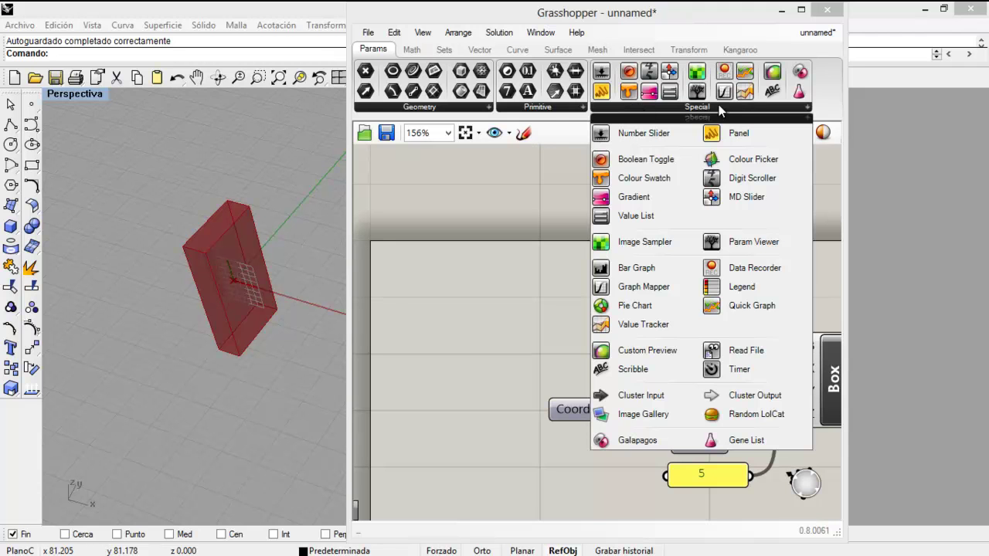
click(562, 110)
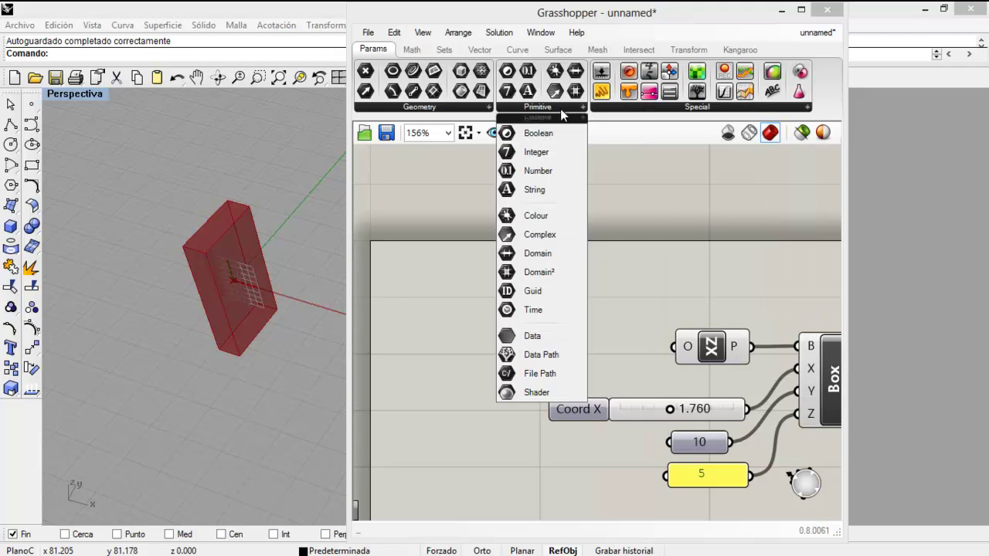
click(420, 108)
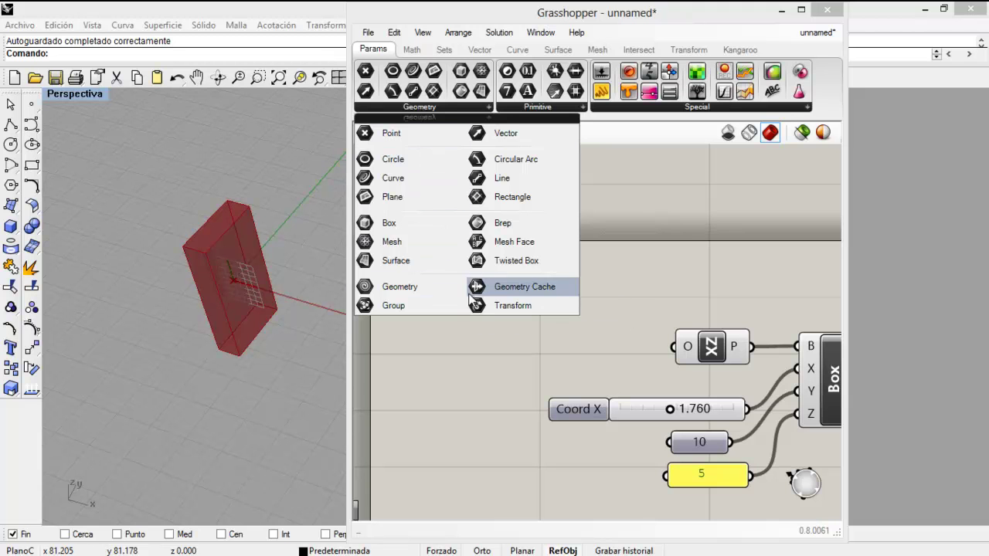
click(528, 107)
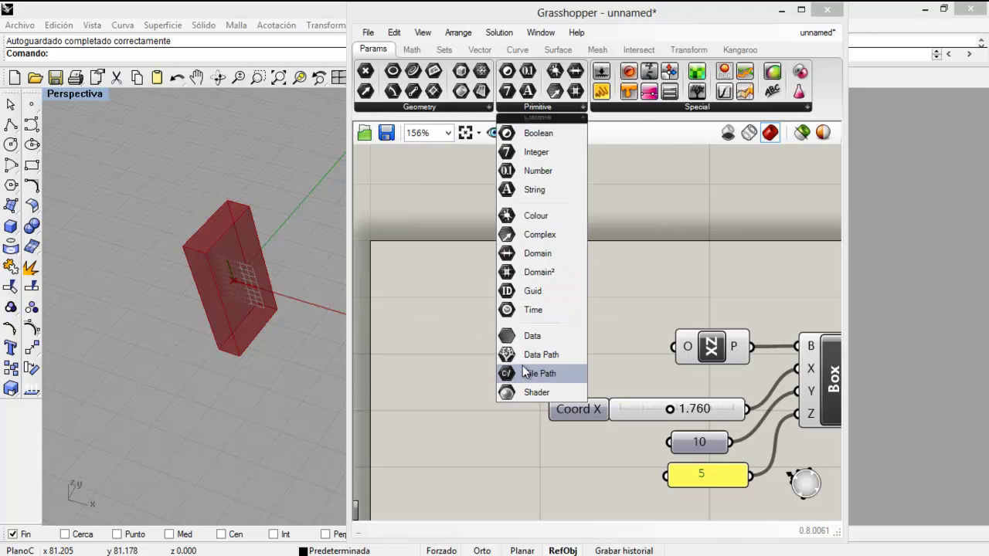
click(633, 107)
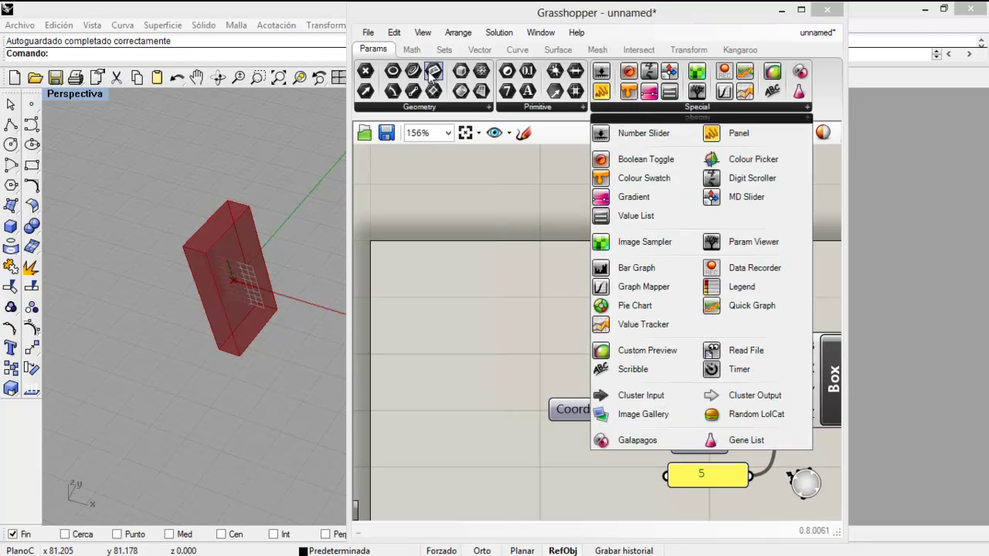
Step: Look over the Math components: the Boolean, Domain, Operators, Polynomials, Script, Trig and Util groups
click(412, 50)
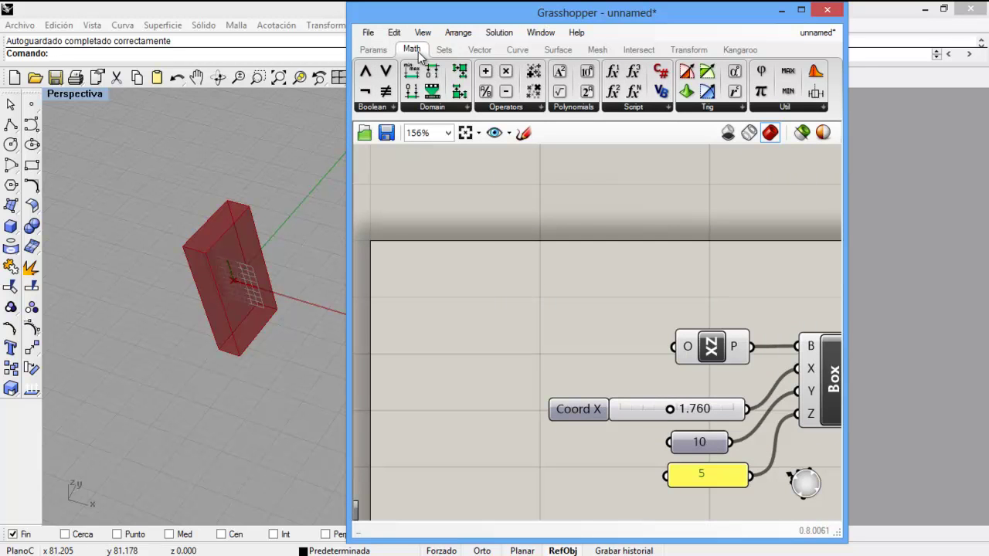
click(378, 108)
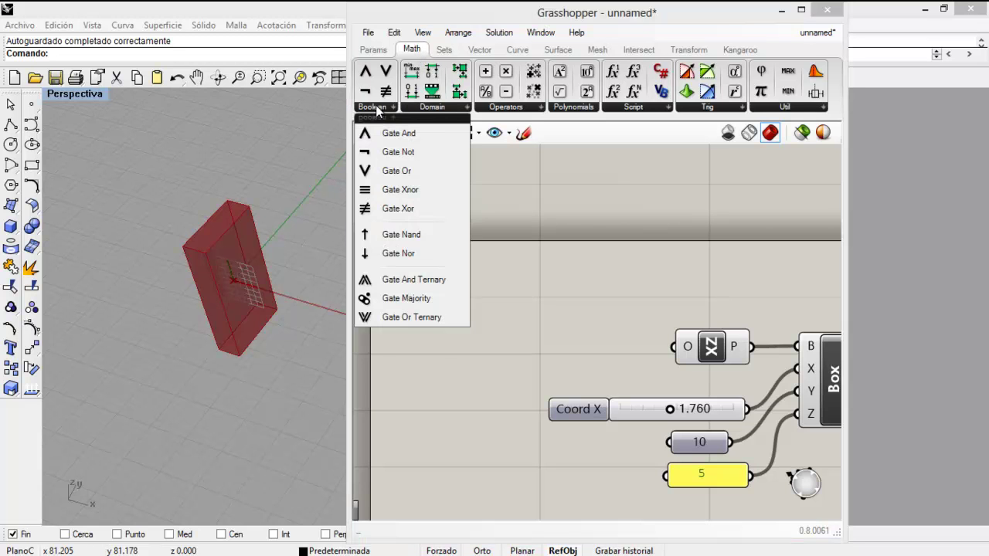
click(430, 112)
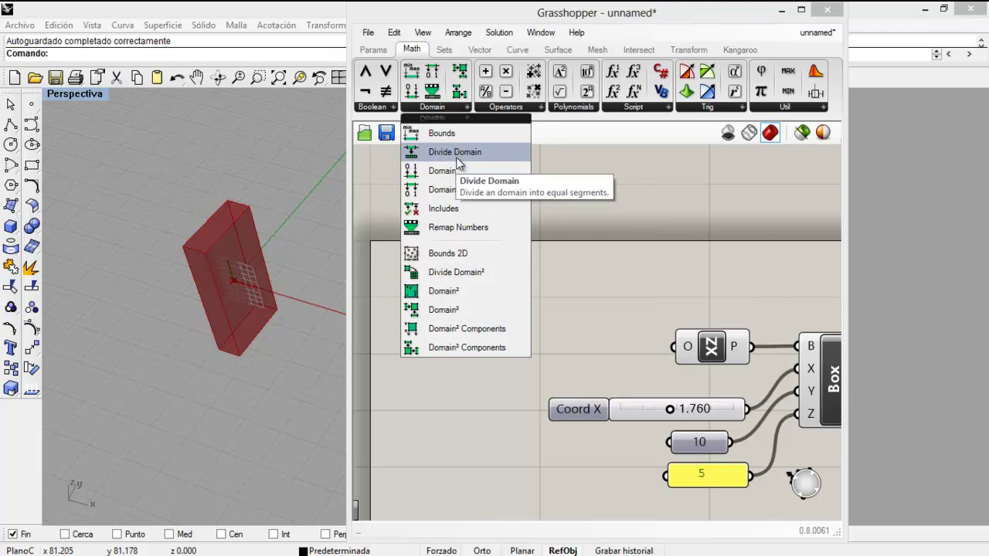
mouse_move(516, 112)
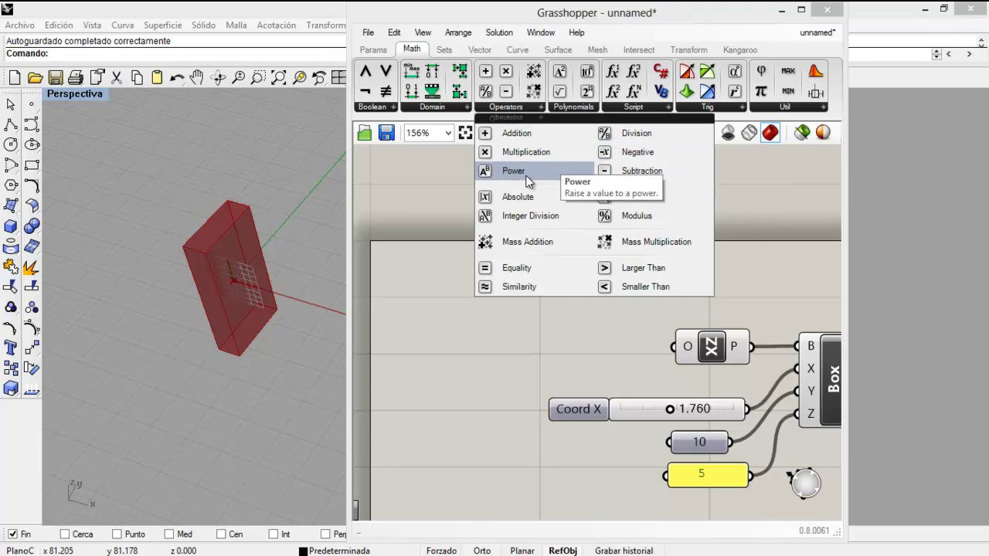
click(574, 112)
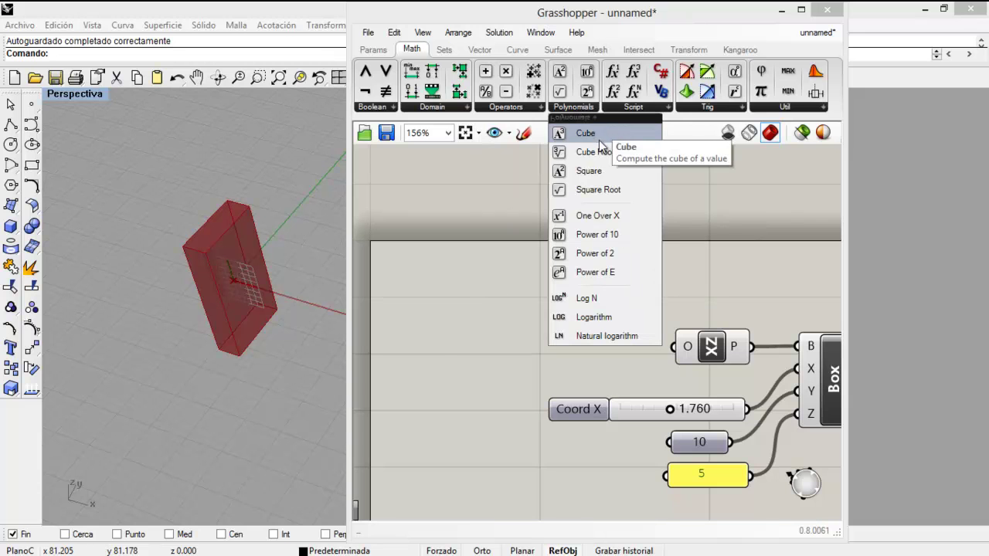
click(637, 110)
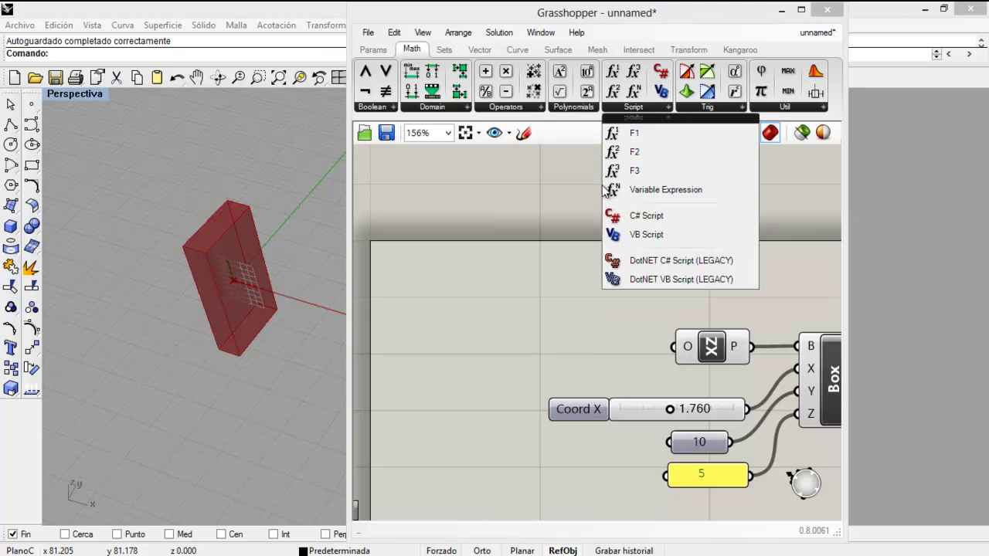
click(665, 88)
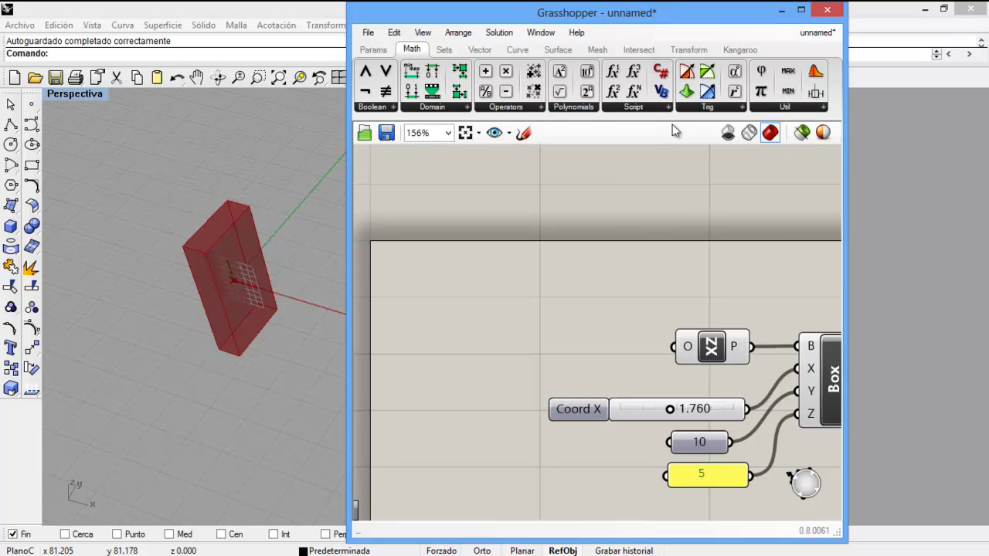
click(708, 107)
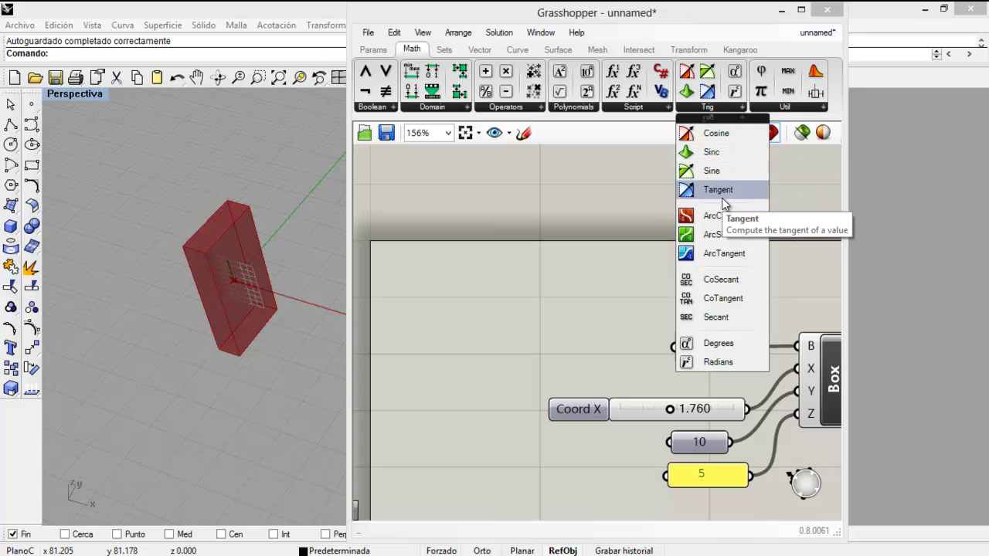
click(792, 106)
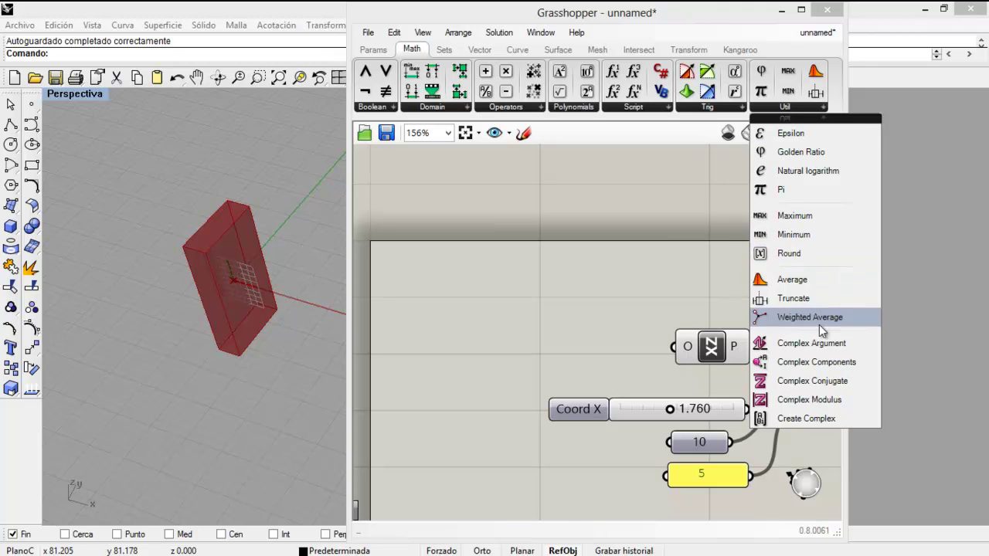
Step: Look over the Sets components group by group: List, Sequence, Sets, Strings and Tree, ending back at List
click(445, 51)
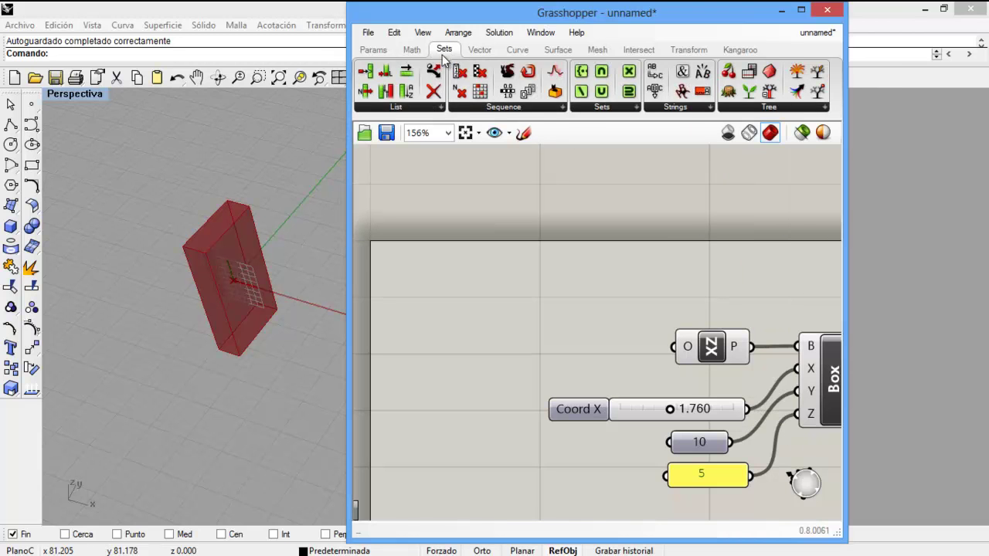
click(405, 106)
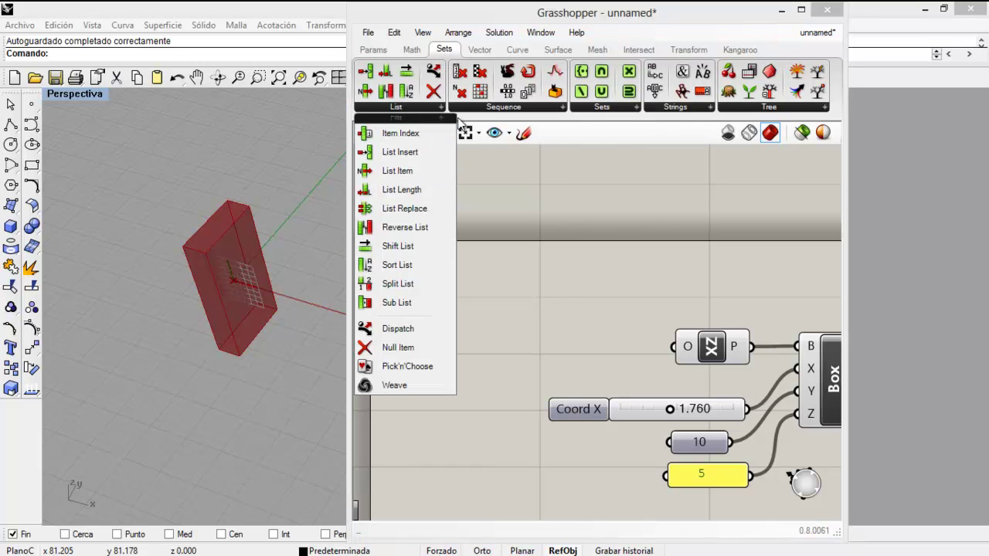
click(502, 110)
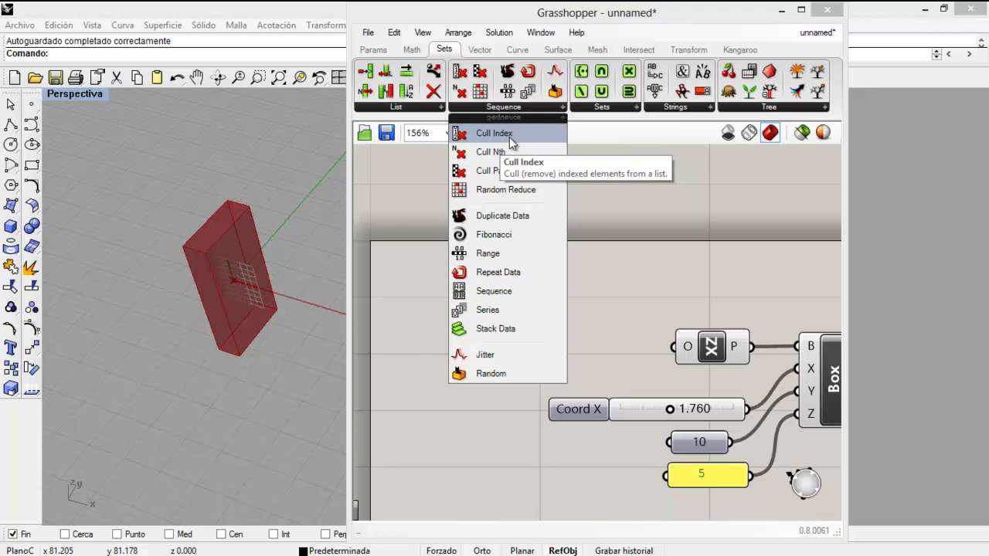
click(603, 107)
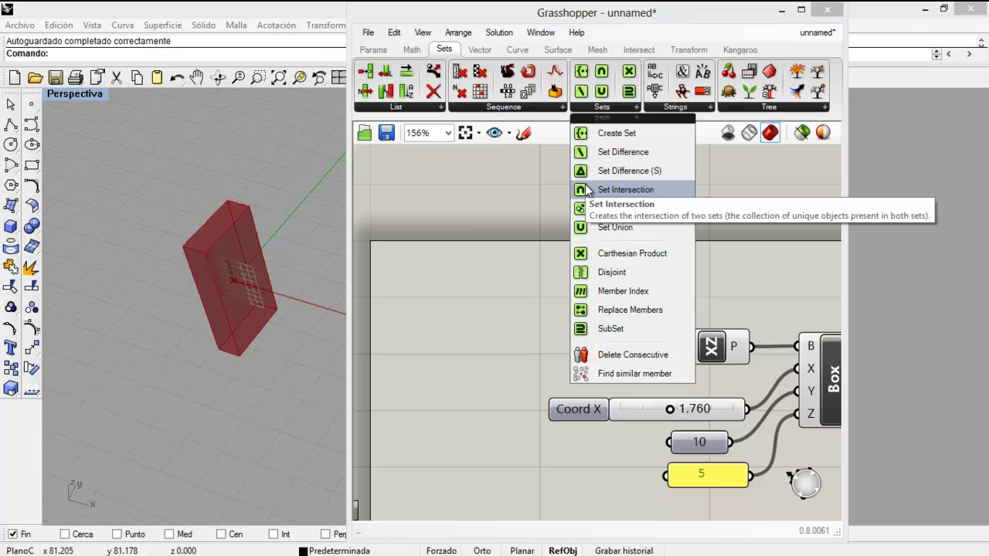
click(686, 108)
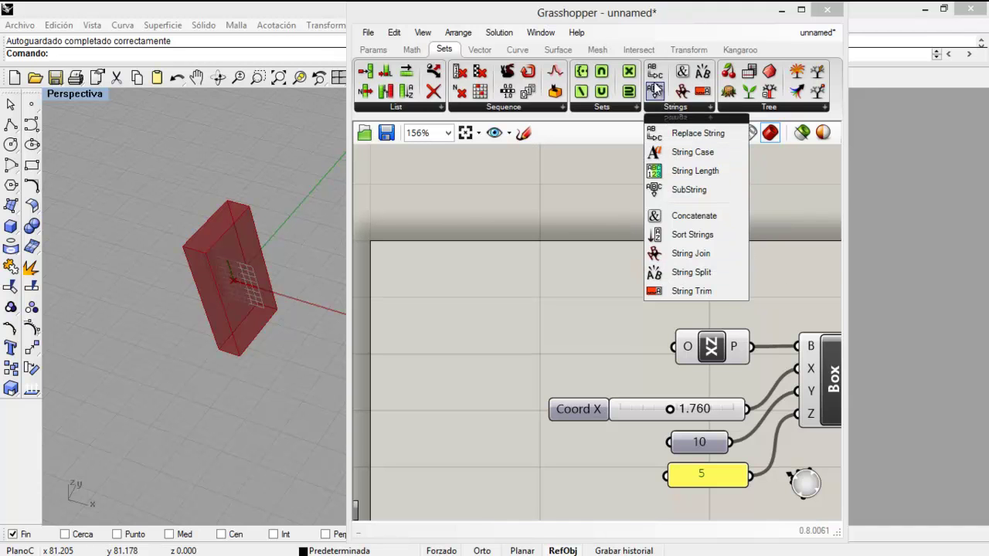
click(789, 107)
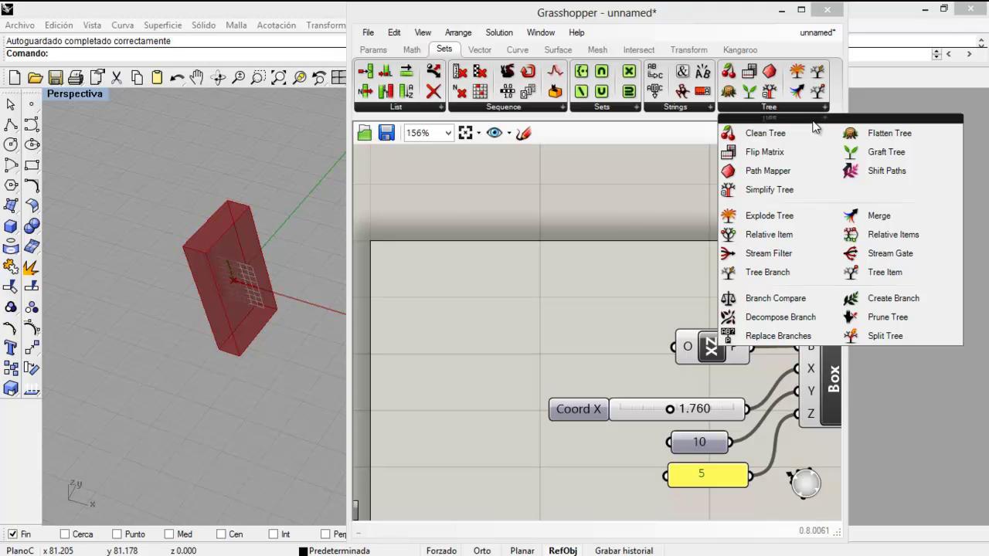
click(424, 105)
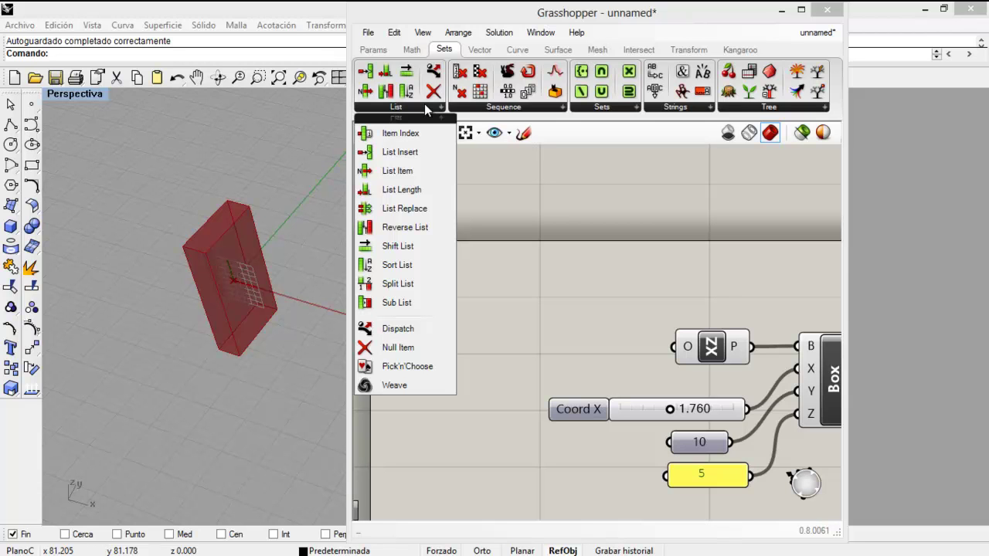
Step: Look over the Vector components in the Colour, Grids, Plane, Point and Vector groups
click(482, 50)
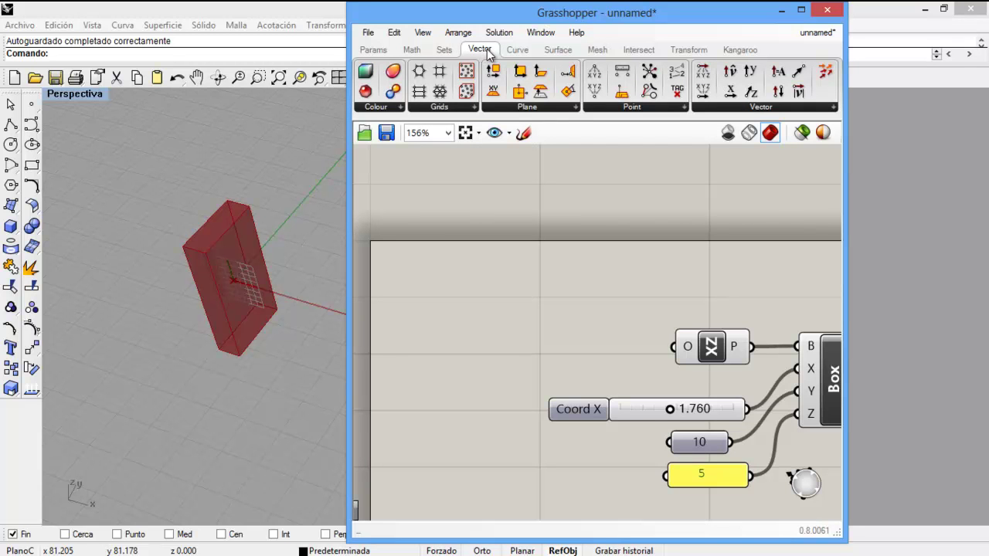
click(384, 108)
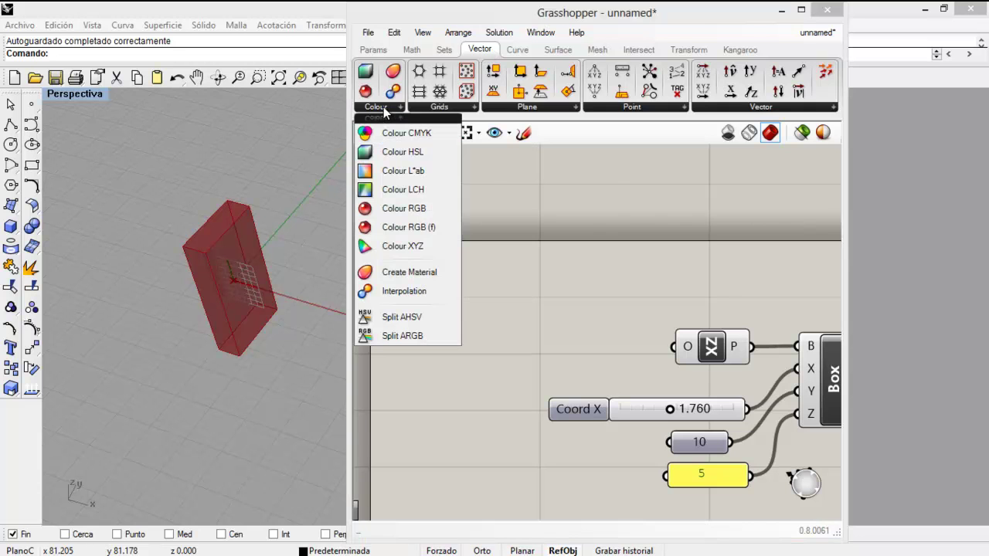
click(454, 112)
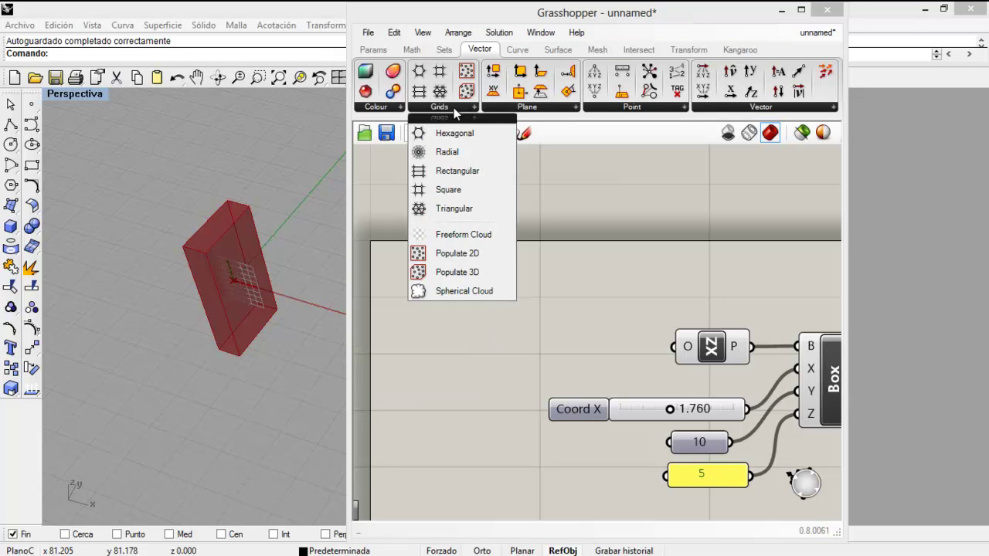
click(513, 108)
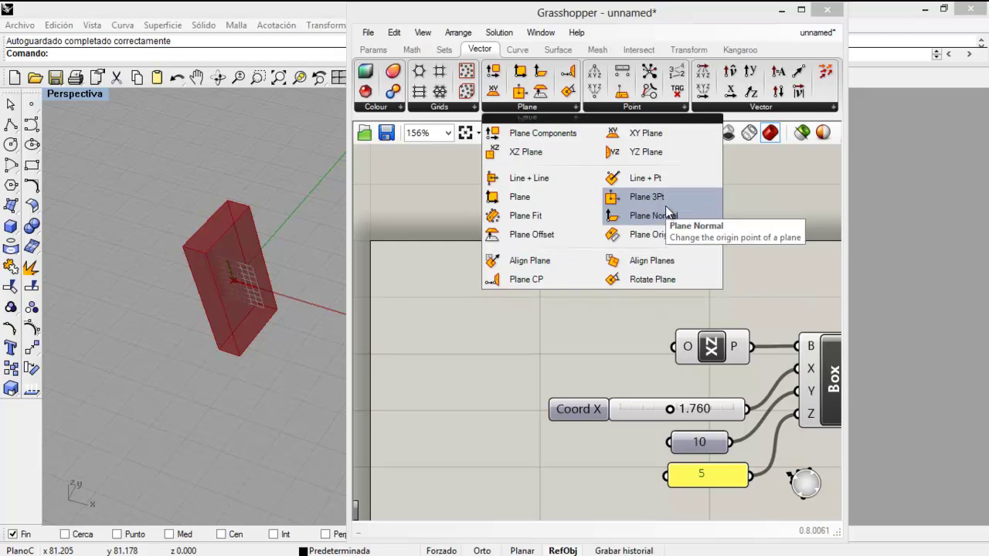
click(643, 111)
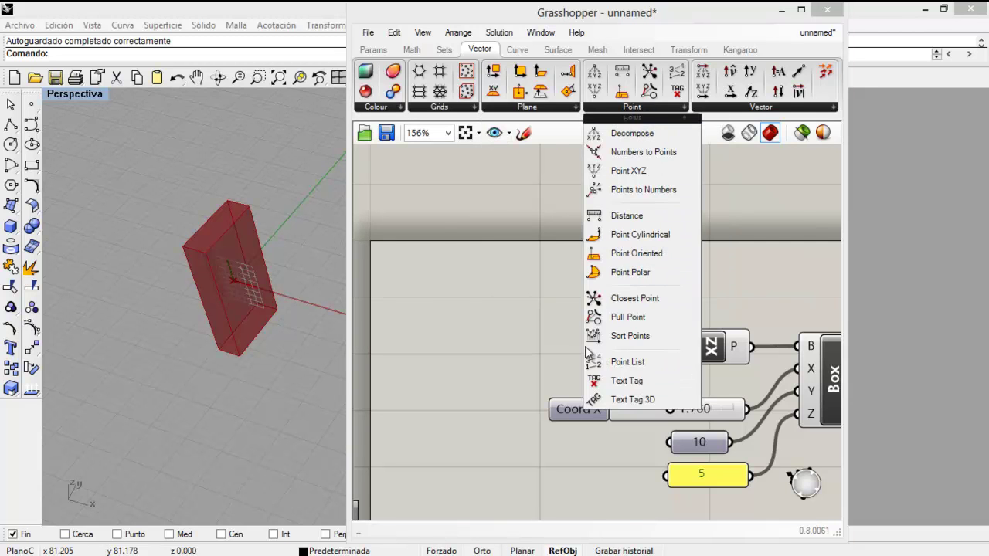
click(755, 110)
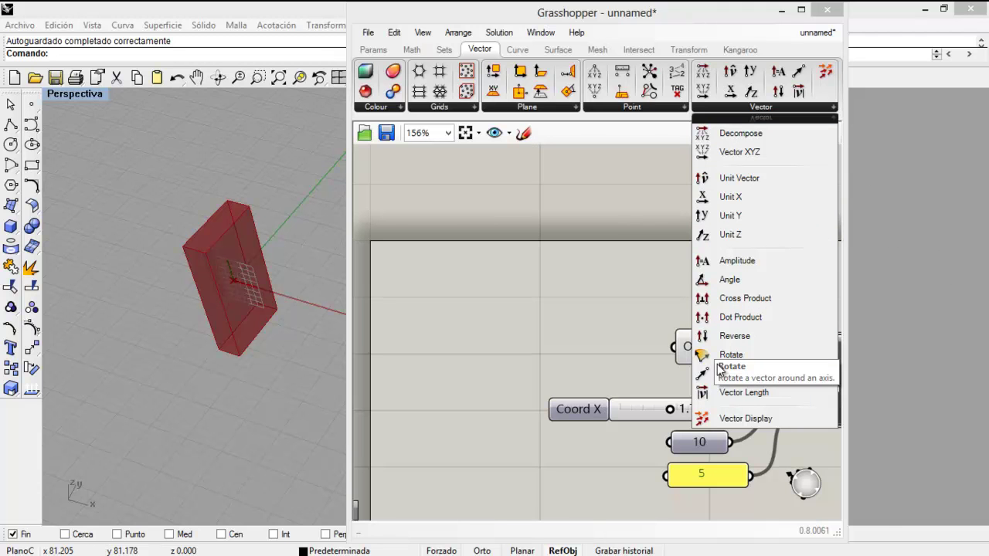
Step: Look over the Curve components in the Analysis, Division, Primitive, Spline and Util groups
click(523, 52)
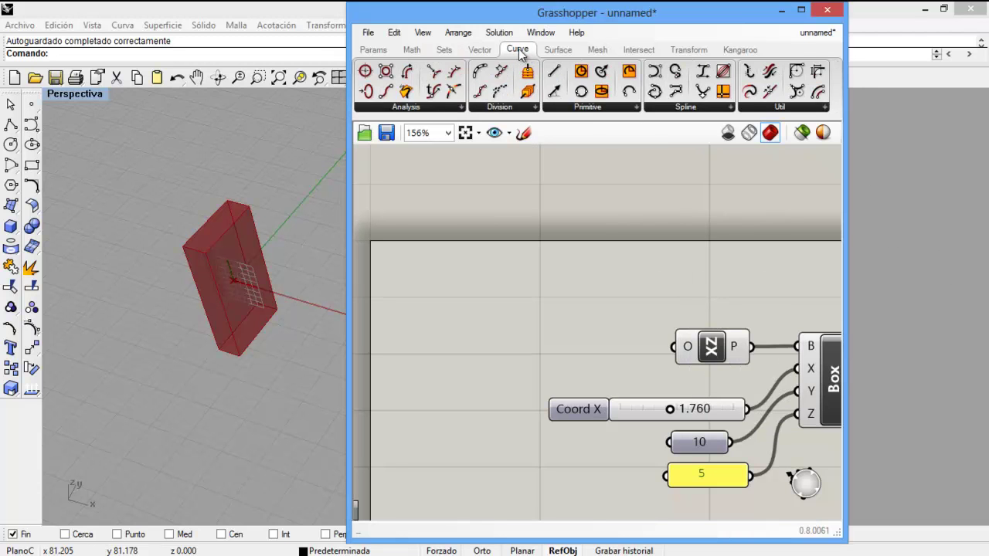
click(429, 110)
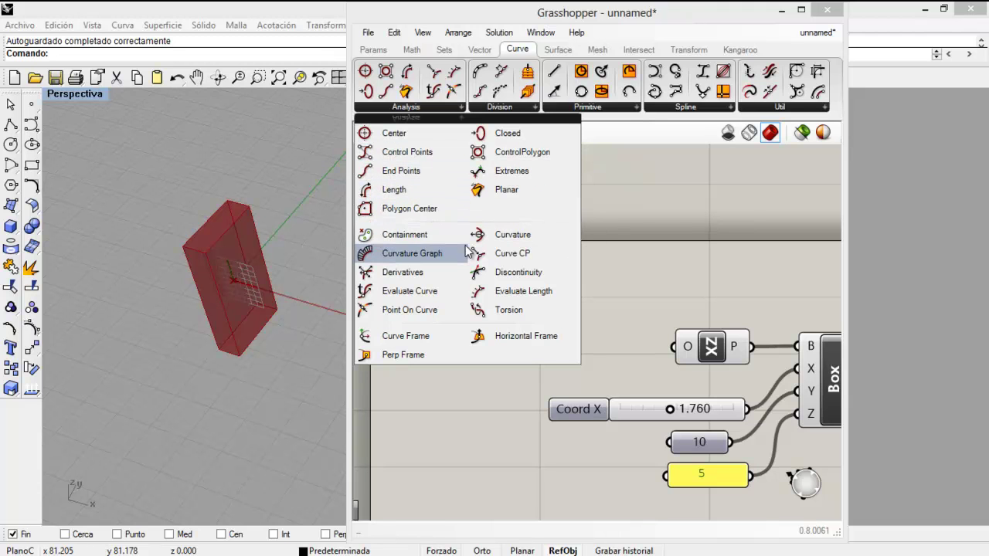
click(510, 108)
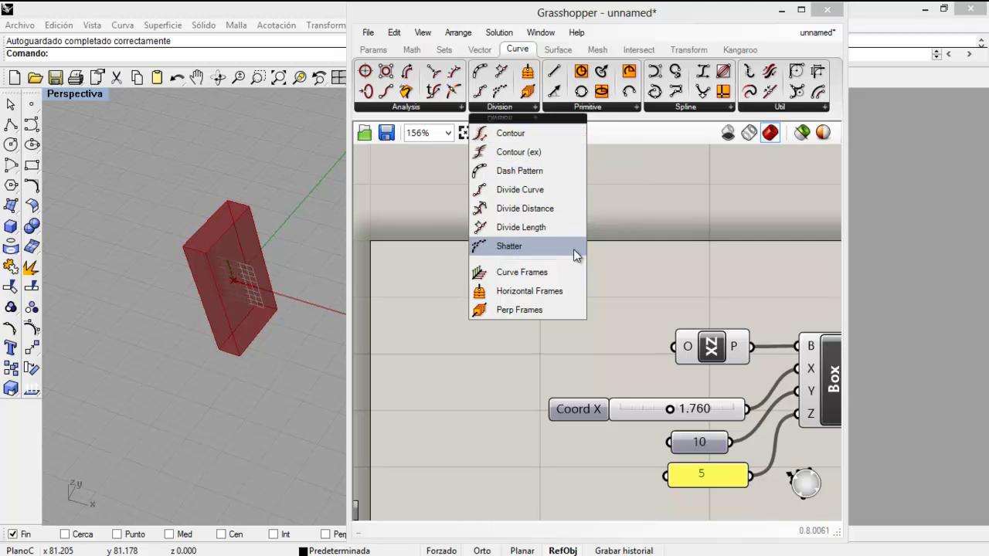
click(583, 112)
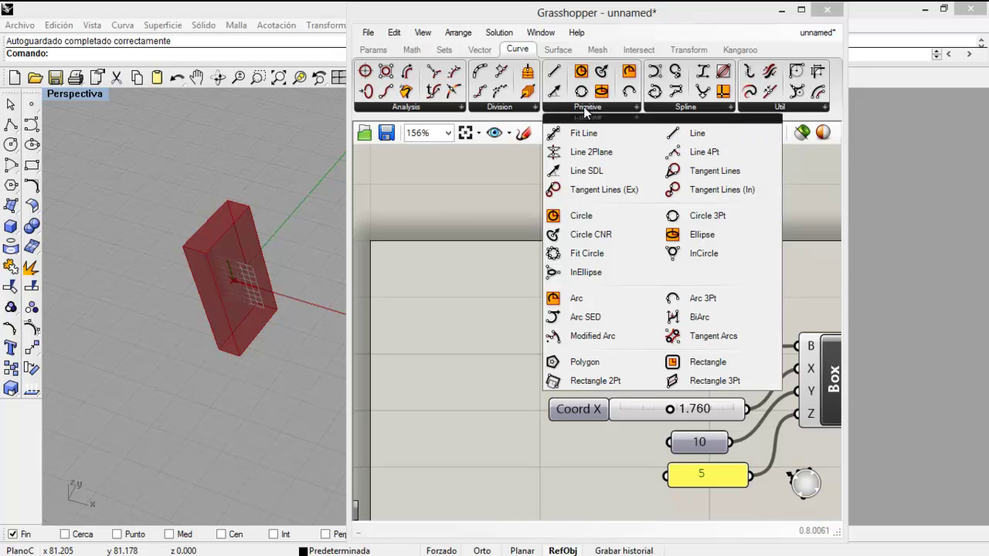
click(686, 107)
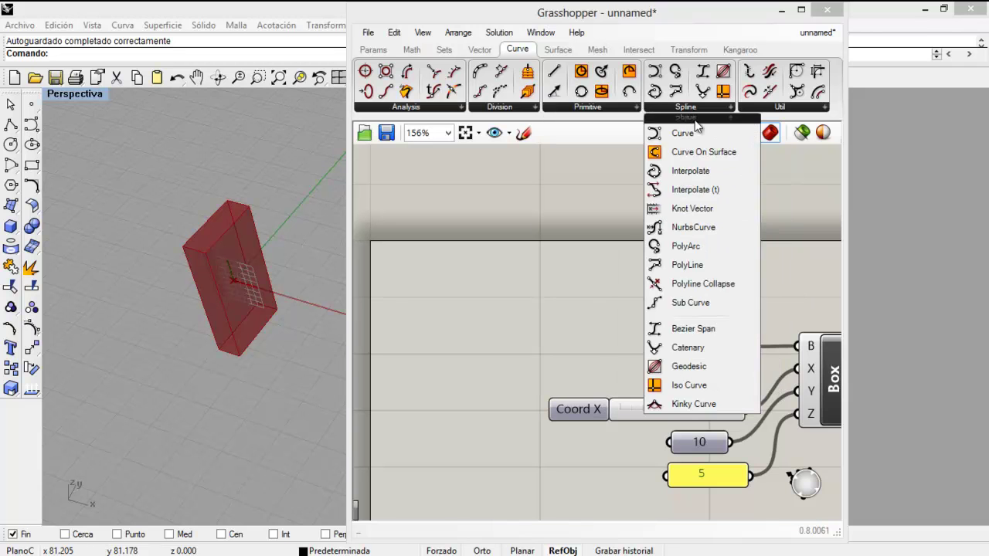
click(780, 108)
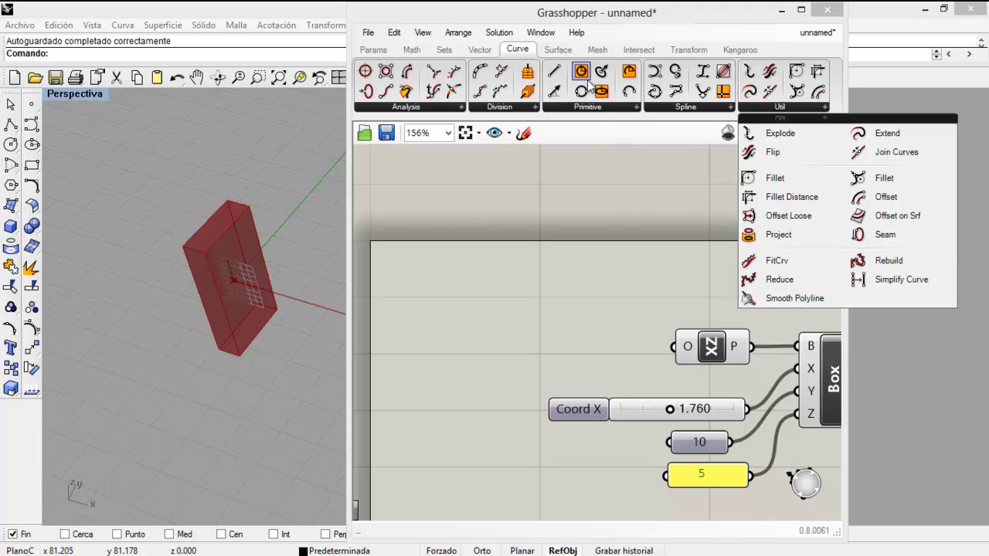
Step: Look over the Surface components in the Analysis, Freeform, Primitive and Util groups
click(558, 49)
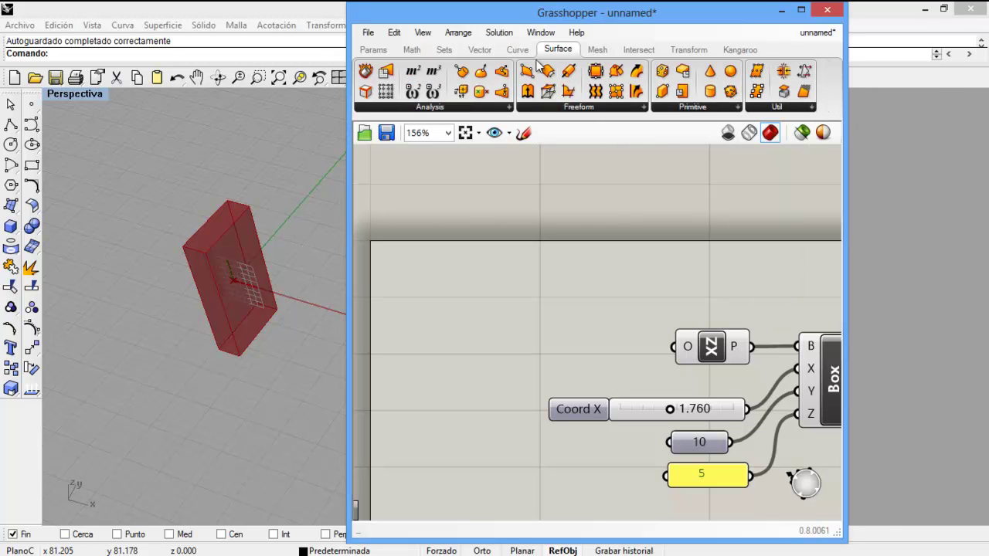
mouse_move(442, 114)
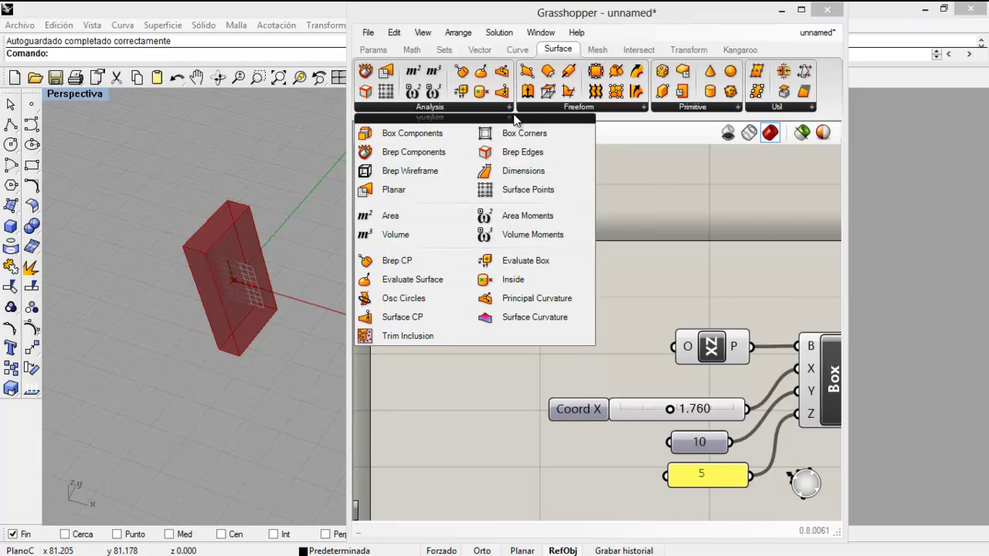
click(577, 109)
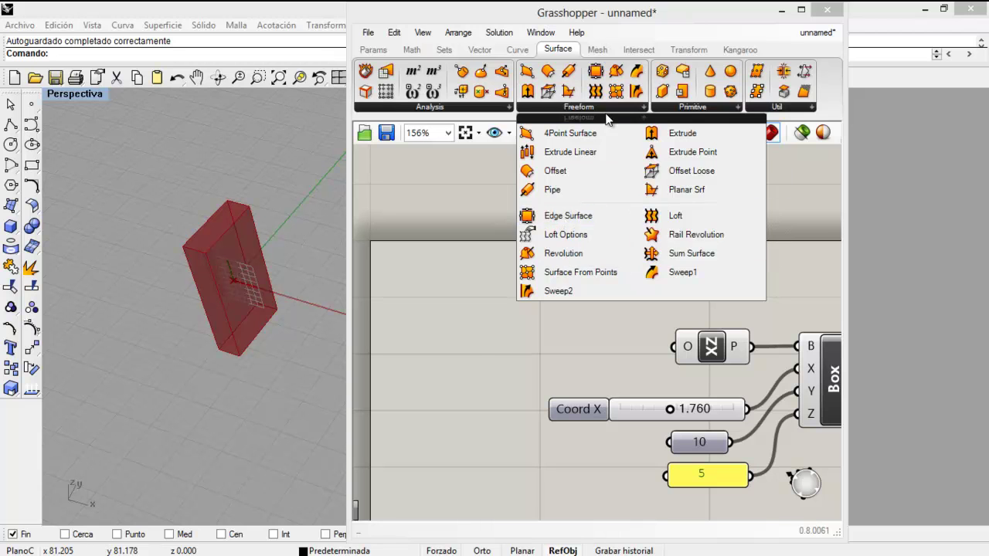
click(689, 108)
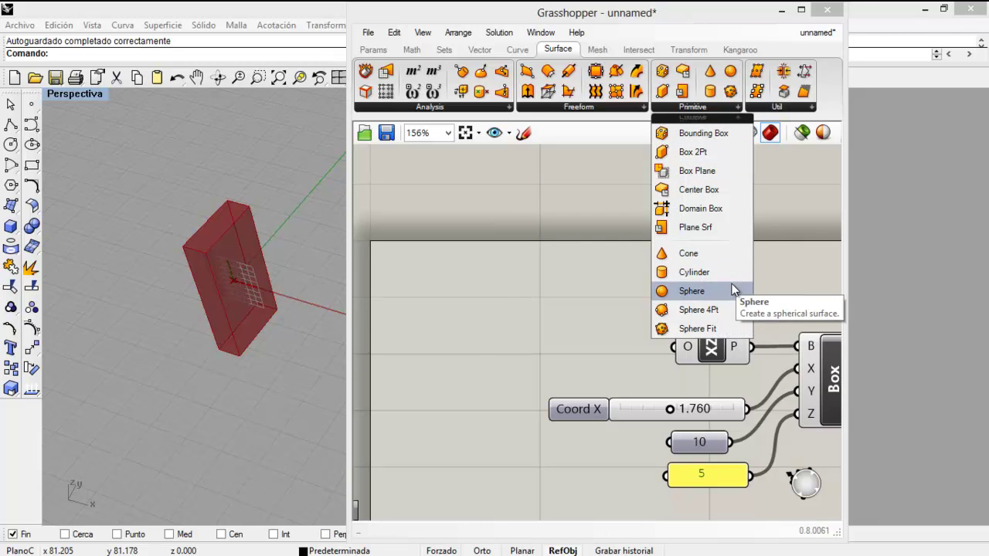
click(778, 108)
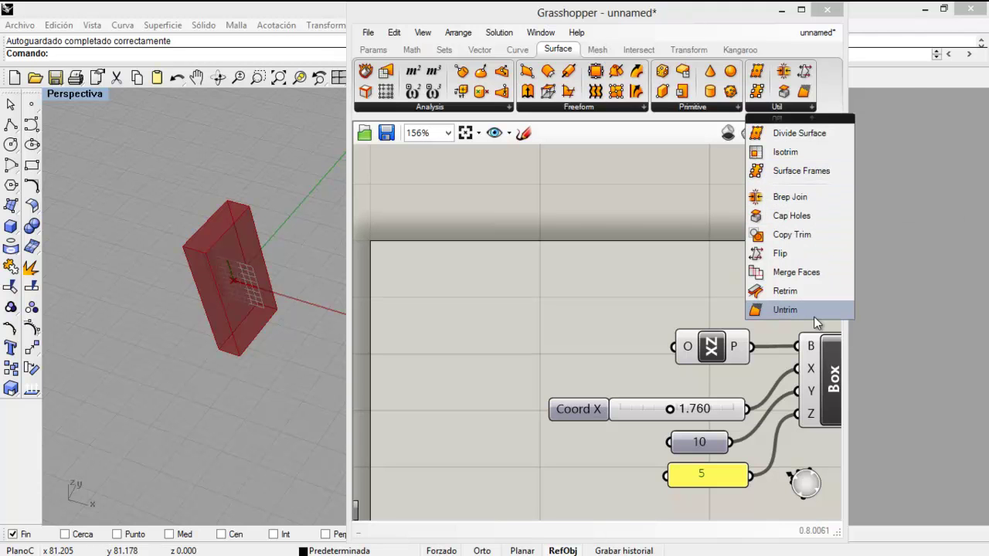
Step: Look over the Mesh components in the Analysis, Primitive and Triangulation groups
click(597, 49)
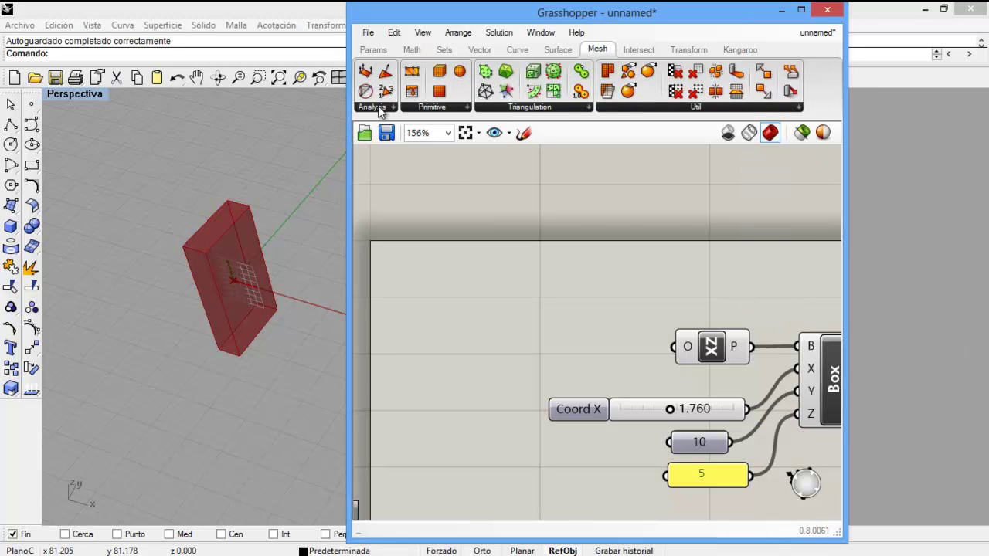
click(380, 107)
click(426, 106)
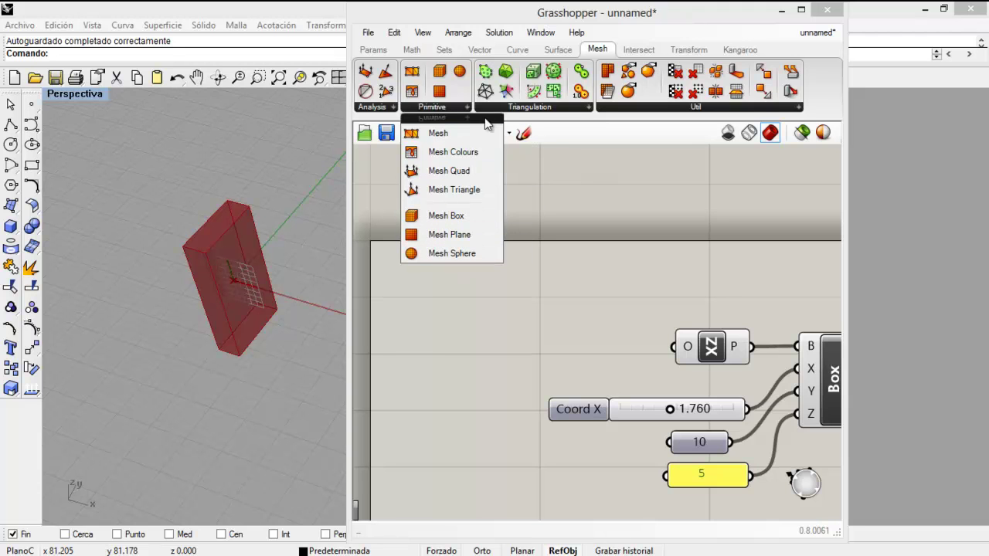
click(528, 109)
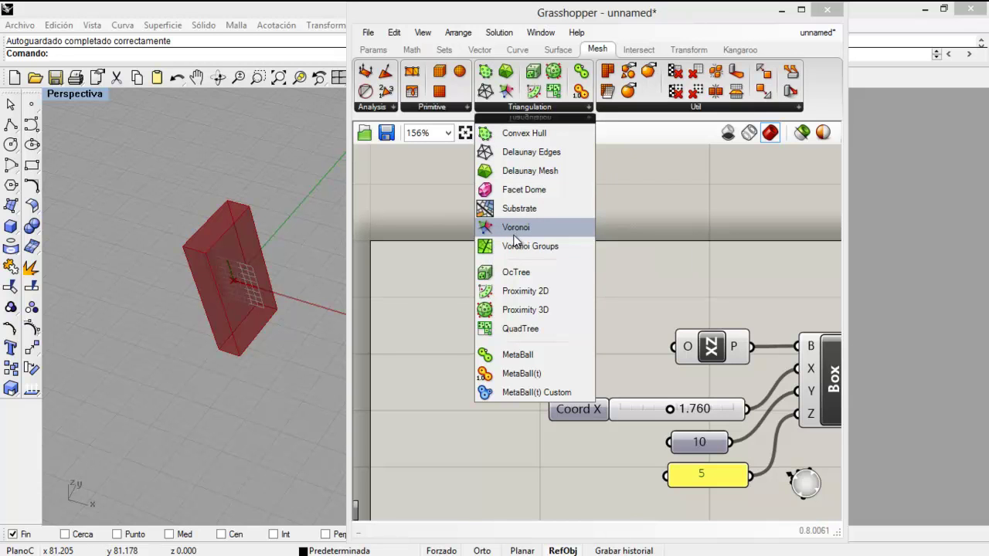
drag(517, 227, 495, 276)
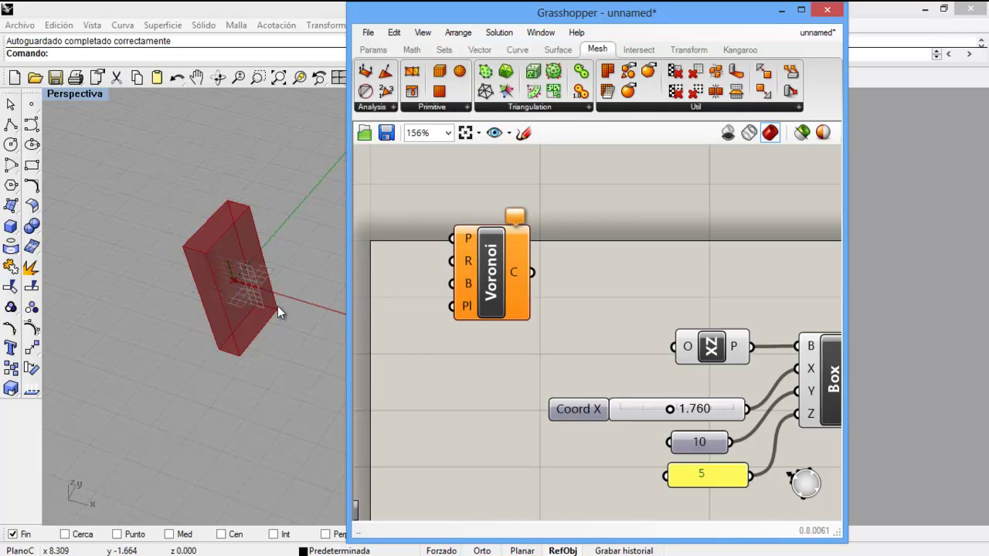
click(516, 288)
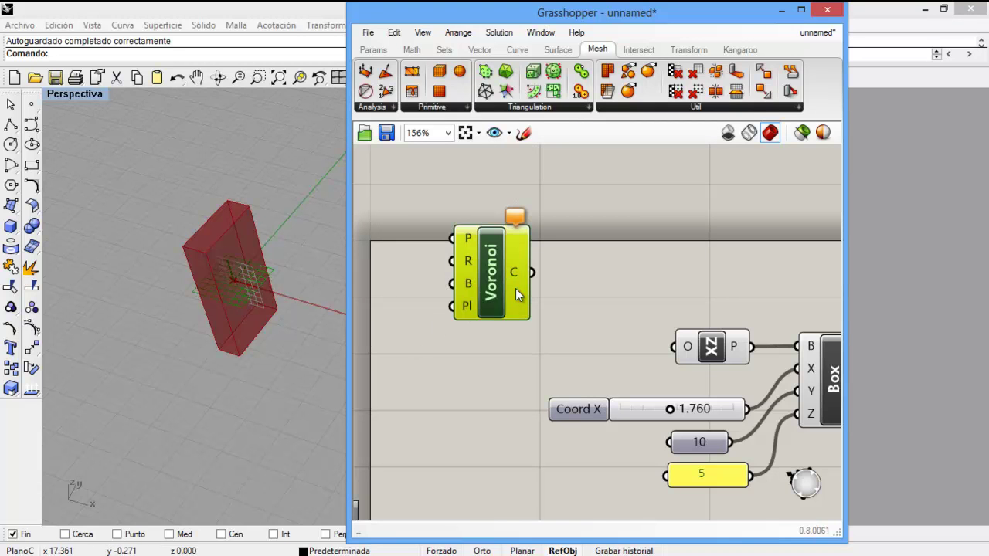
key(Delete)
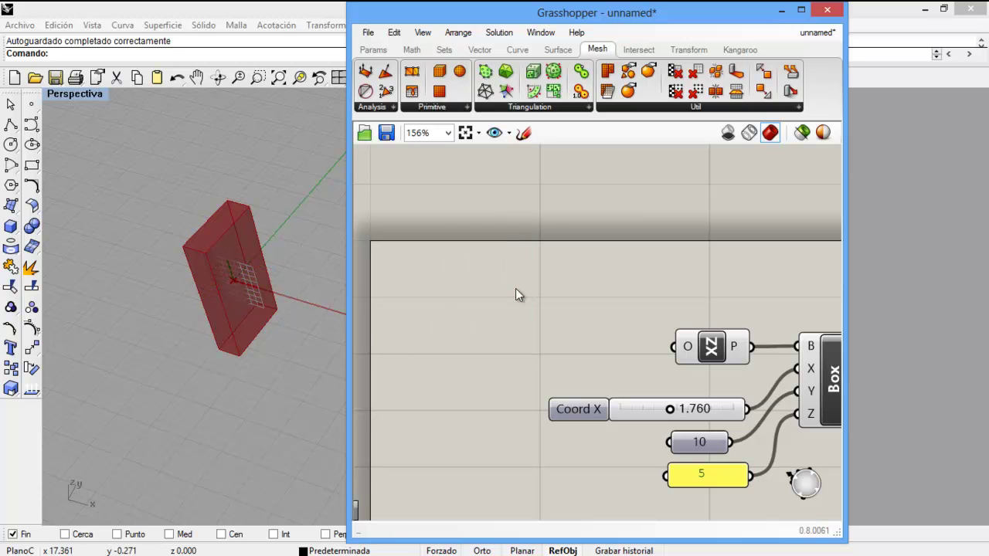
click(550, 108)
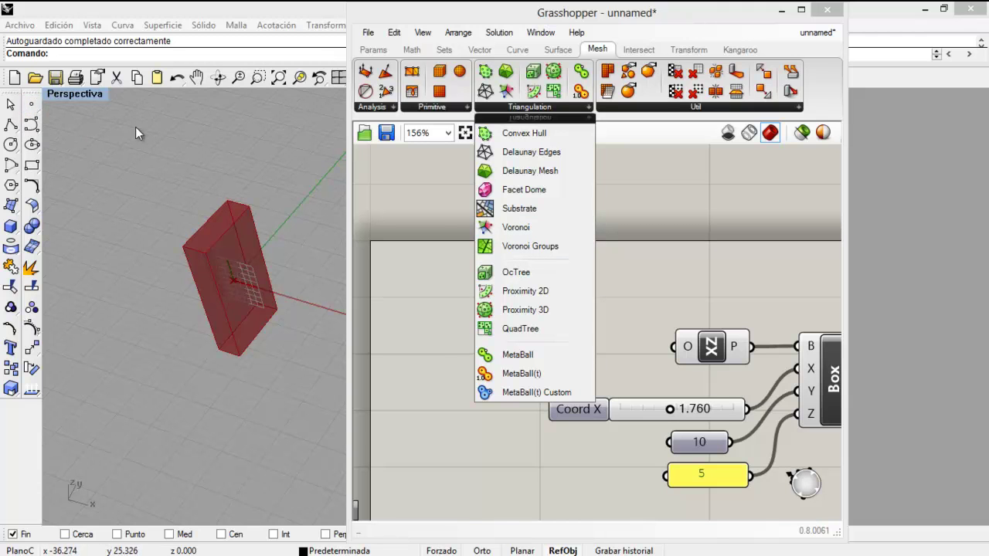
Step: Place fifteen scattered points in Rhino's Perspective viewport, in the empty area above the box
right_click(31, 107)
click(104, 179)
click(158, 144)
click(168, 188)
click(173, 201)
click(228, 137)
click(249, 144)
click(239, 165)
click(211, 186)
click(193, 153)
click(214, 120)
click(197, 109)
click(107, 127)
click(109, 161)
click(162, 188)
click(128, 208)
key(Return)
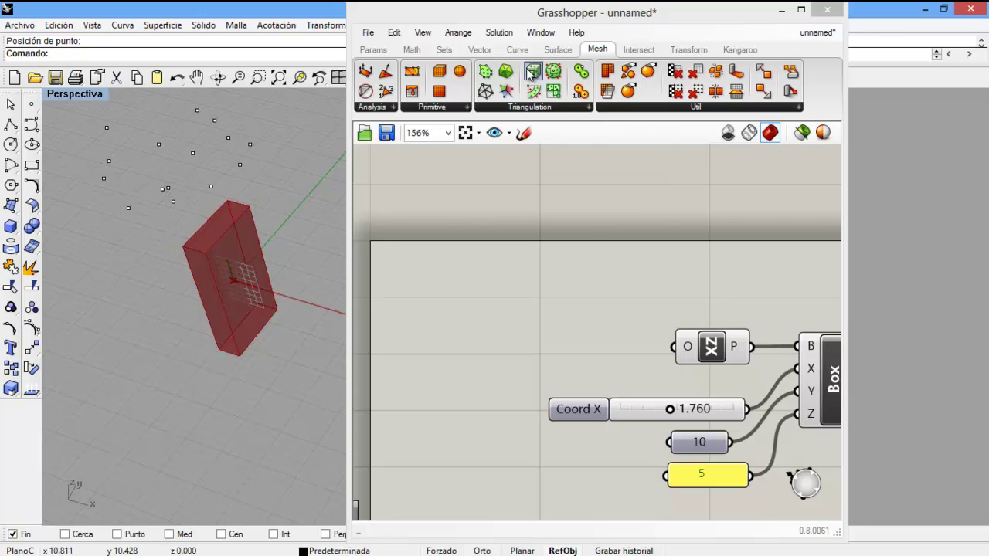
Step: Add a Voronoi component to the canvas and reference all the scattered Rhino points in its P input
click(559, 106)
click(502, 229)
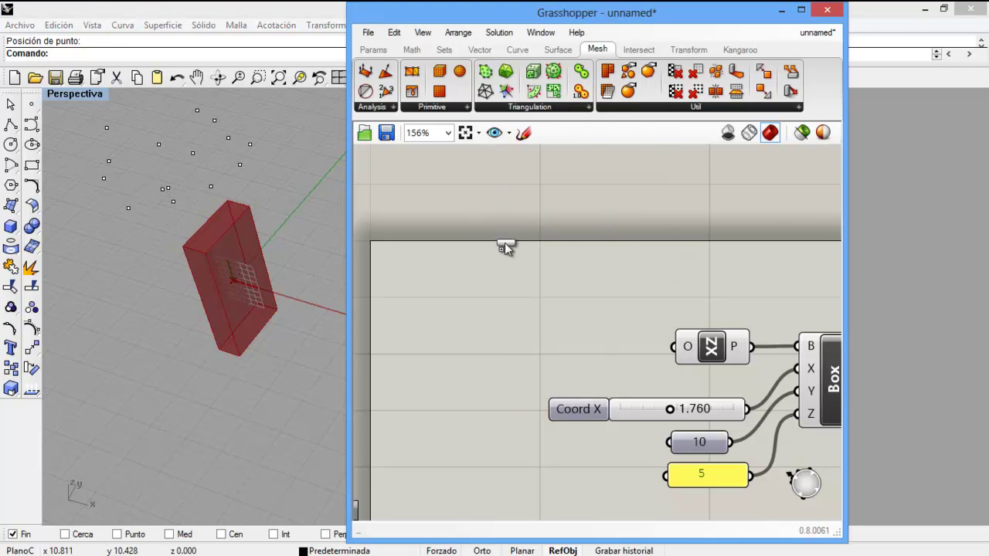
click(487, 293)
right_click(461, 259)
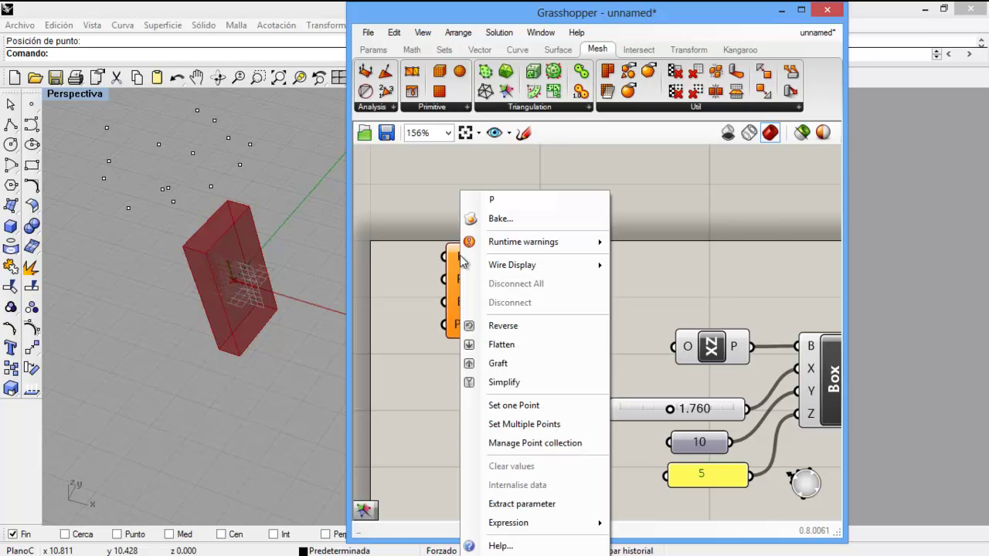
click(498, 424)
drag(87, 106, 327, 233)
key(Return)
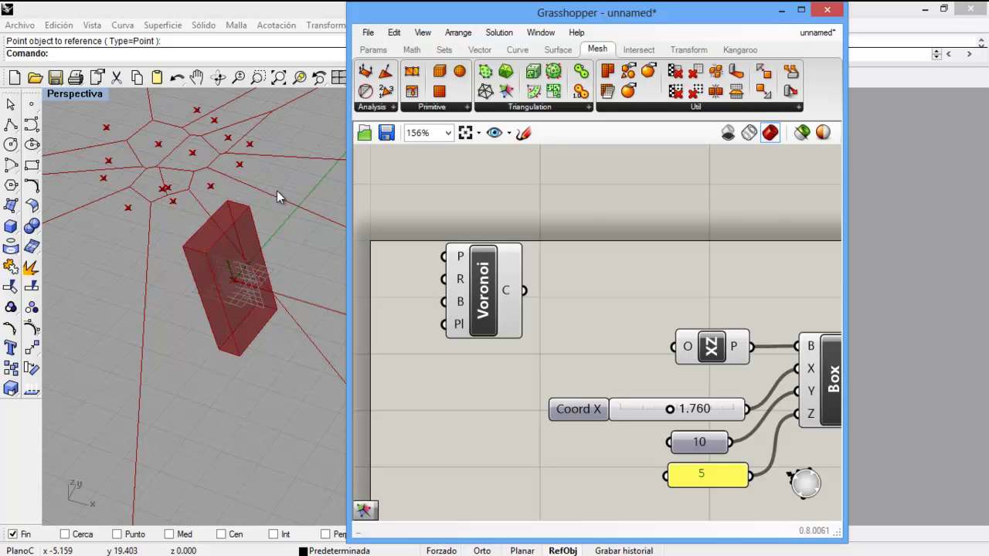
Step: Delete the Voronoi component from the canvas and clear the scattered points from the Rhino viewport
click(503, 292)
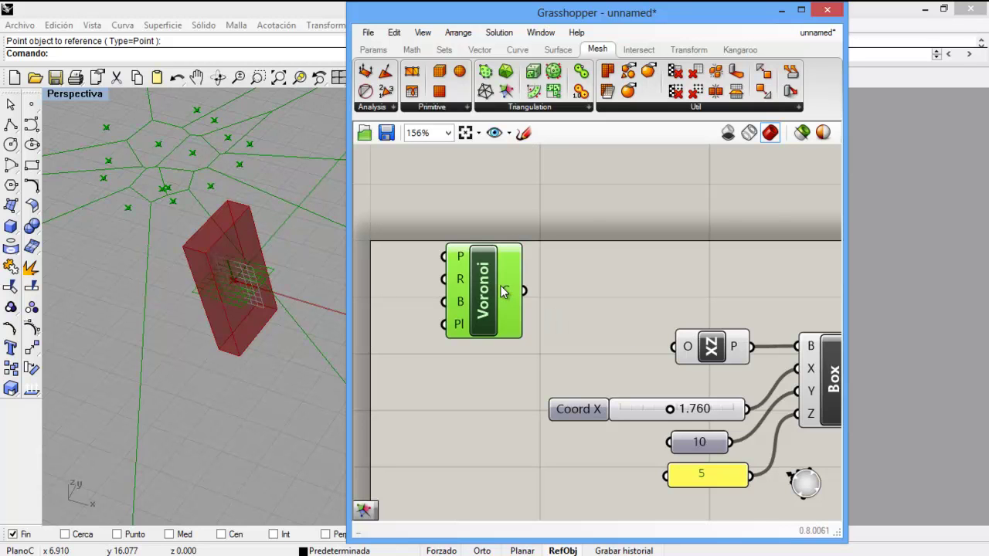
key(Delete)
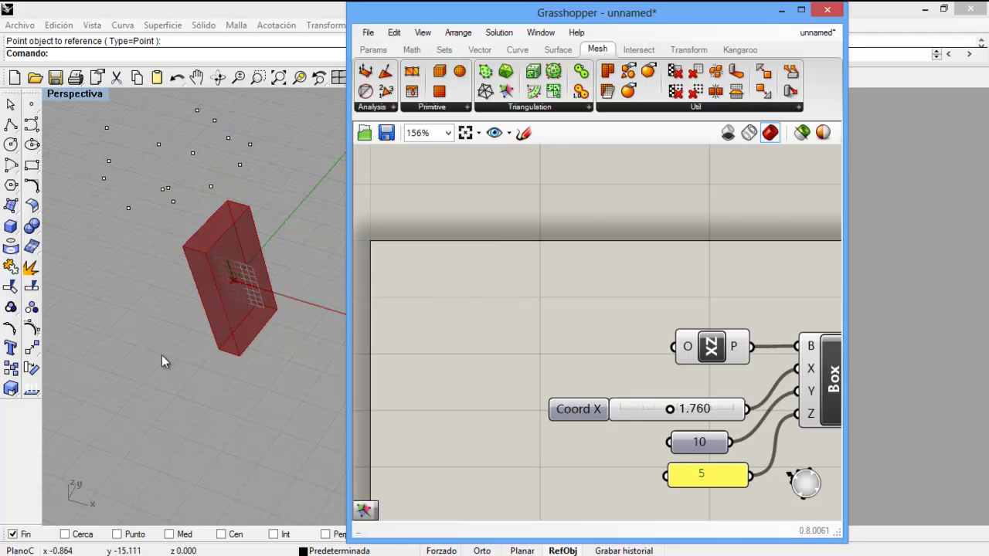
key(ctrl+z)
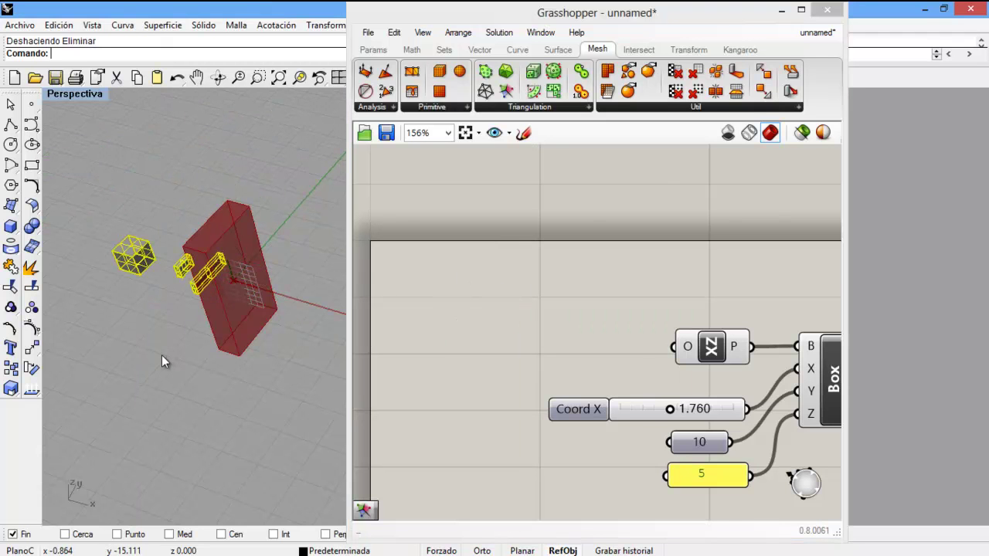
key(ctrl+y)
Step: Look over the Mesh components in the Triangulation and Util groups
click(554, 127)
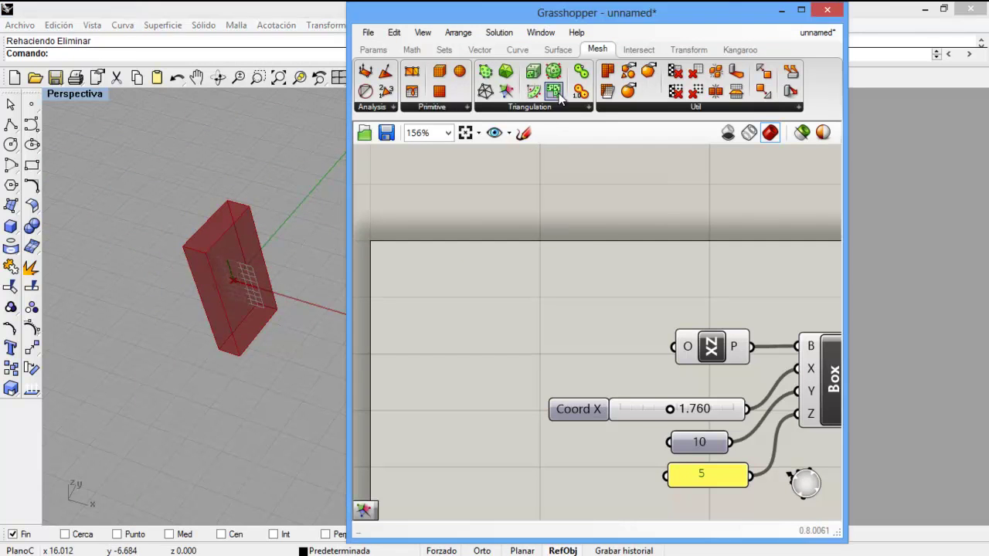
click(541, 108)
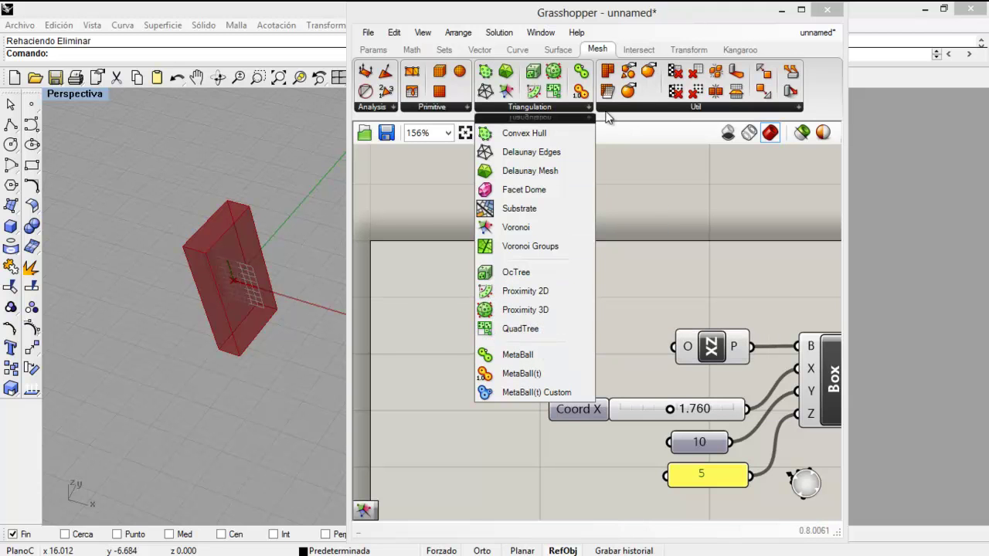
click(652, 110)
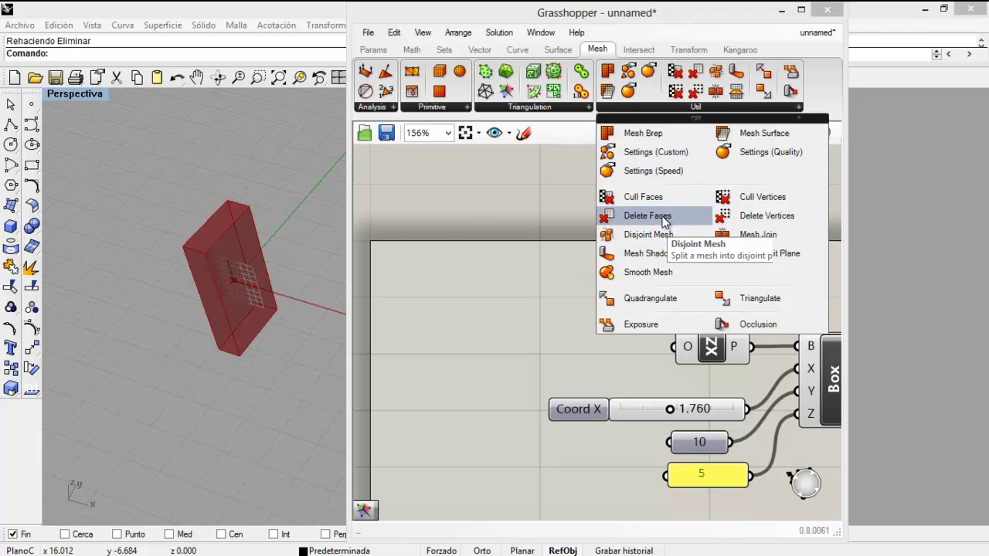
Step: Look over the Intersect components in the Mathematical, Physical, Region and Shape groups
click(647, 53)
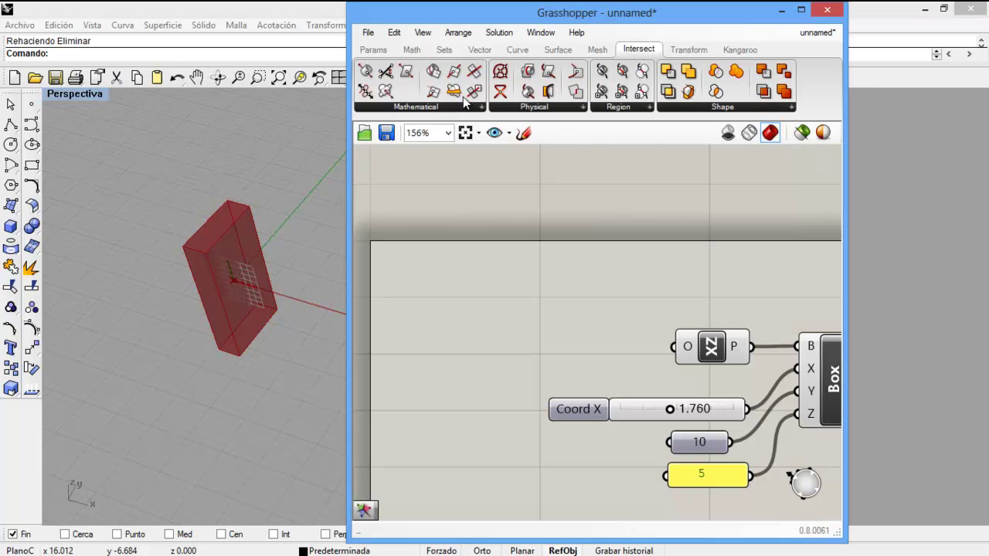
click(437, 111)
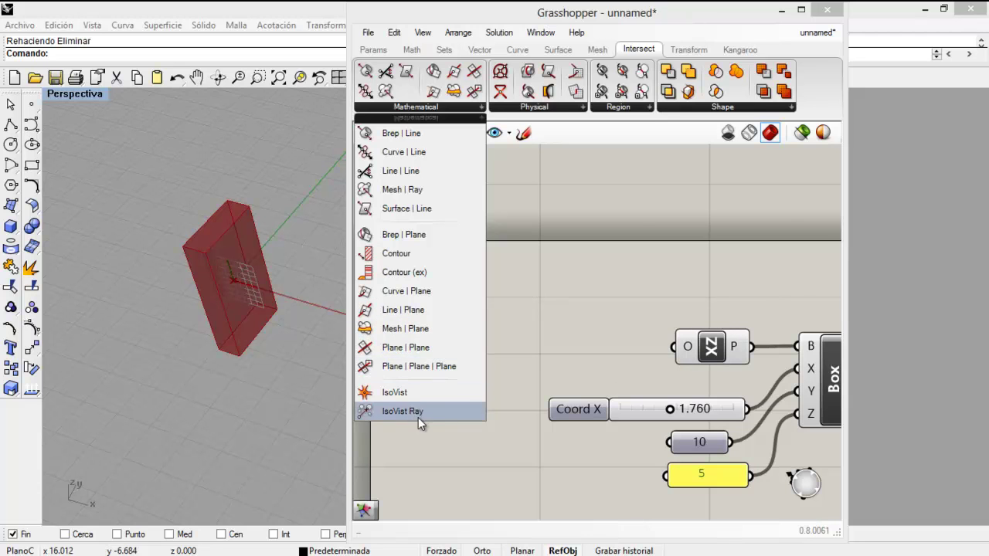
click(544, 106)
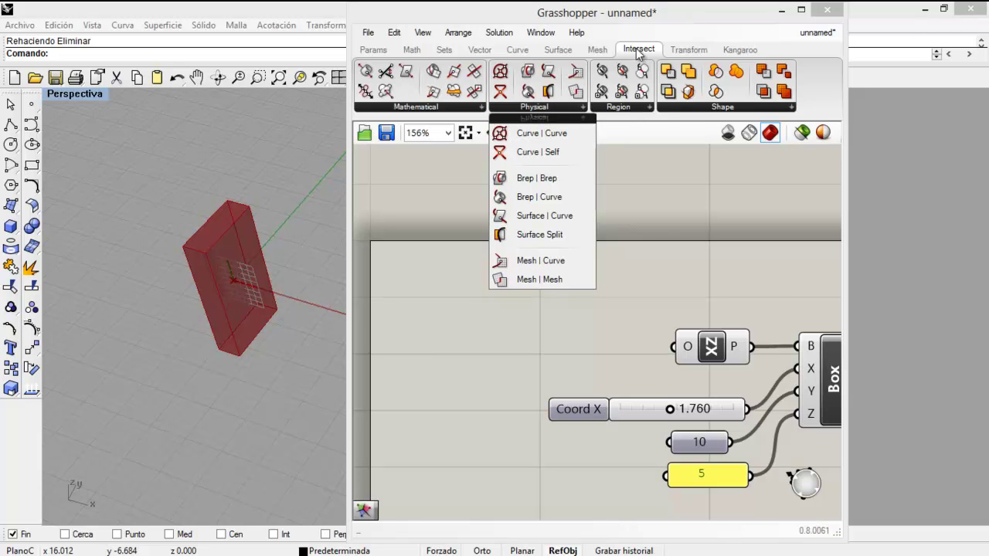
click(629, 106)
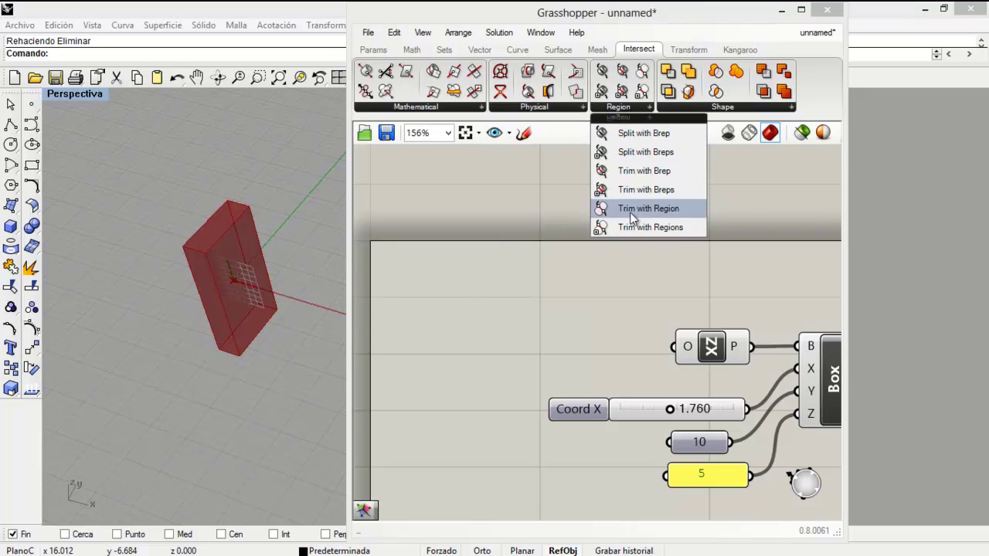
click(707, 106)
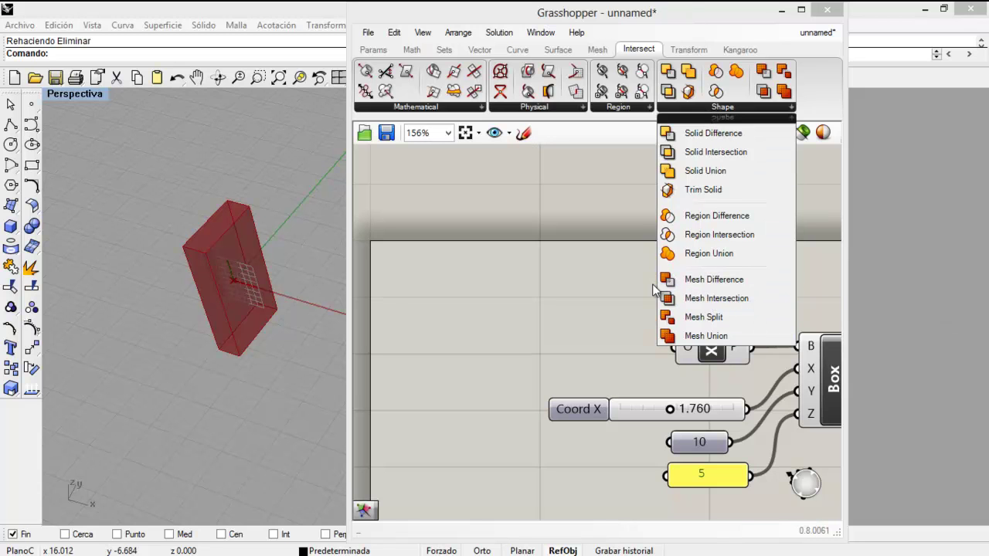
Step: Look over the Transform components in the Affine, Euclidean, Morph and Util groups
click(689, 51)
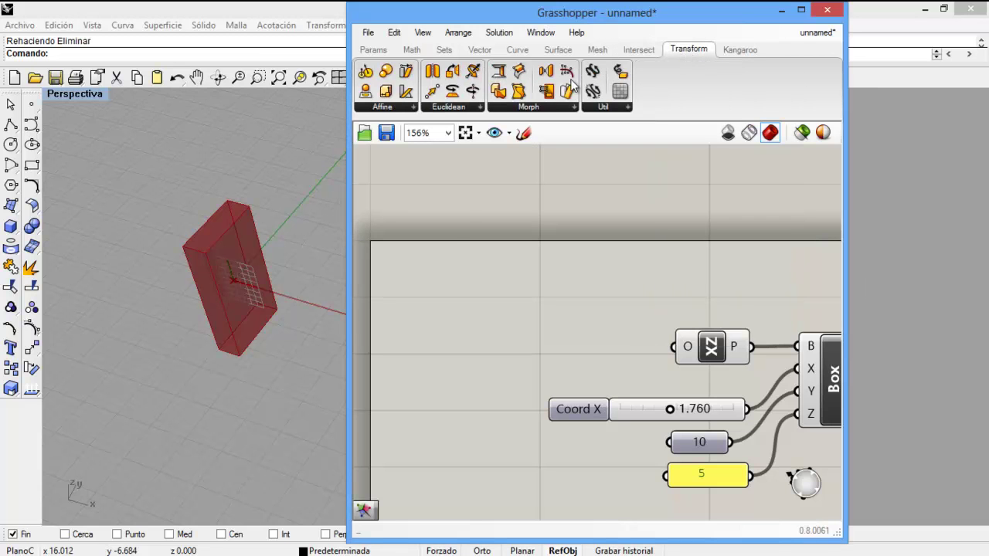
click(384, 108)
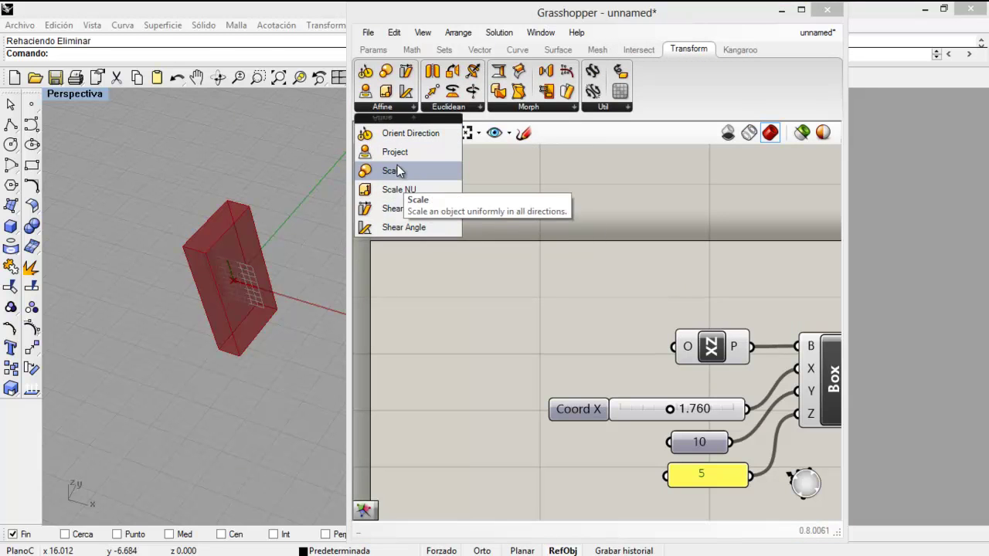
click(458, 109)
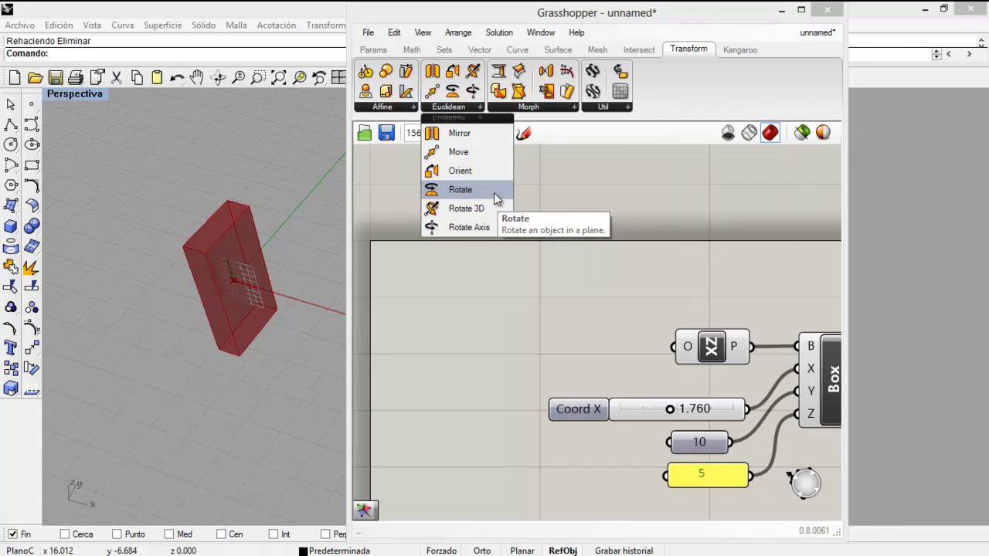
click(530, 109)
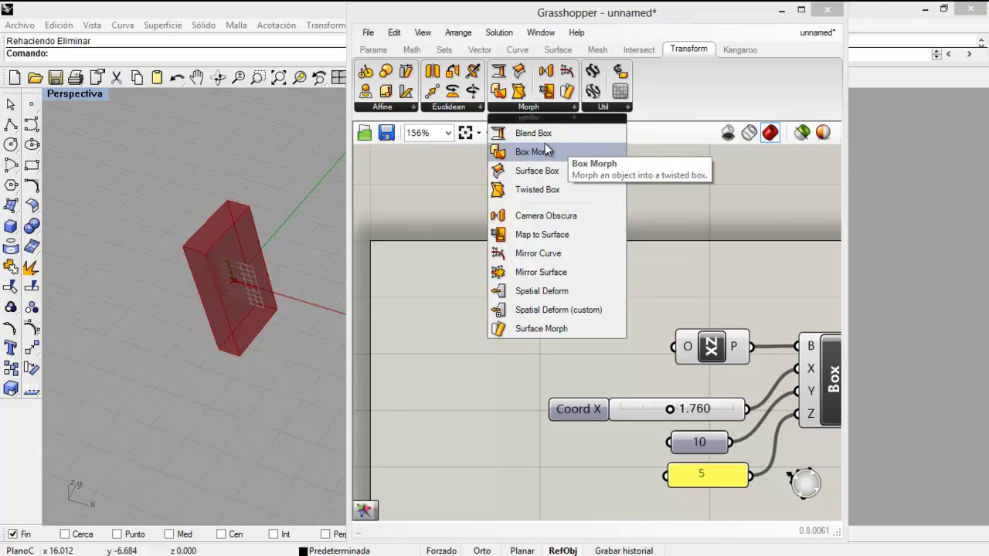
click(618, 111)
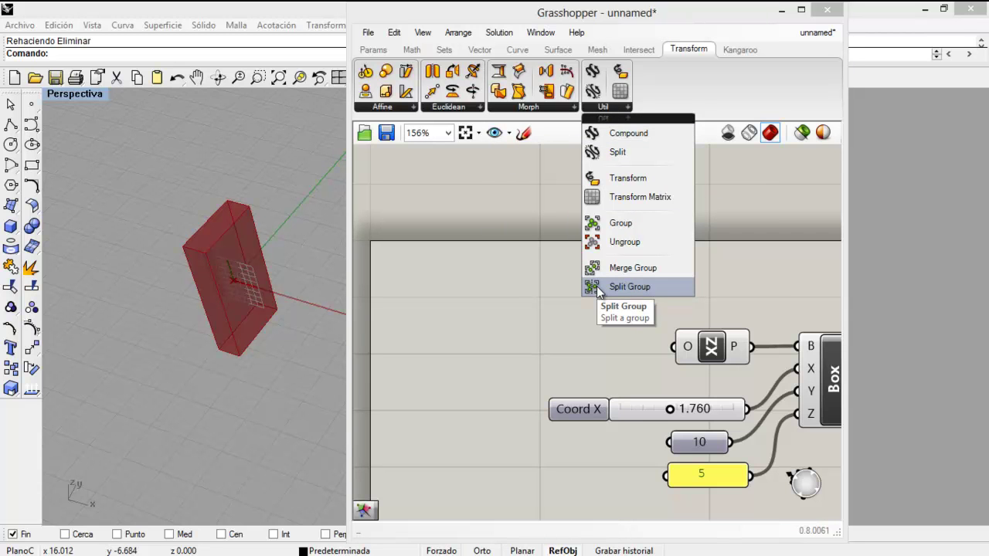
Step: Look over the Kangaroo plug-in components and return to the complete Center Box definition on the canvas
click(741, 51)
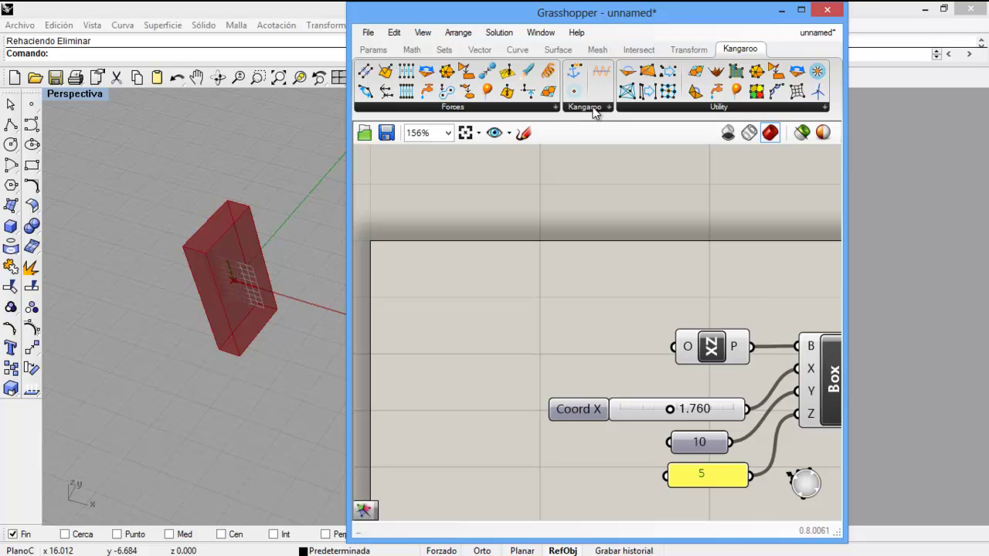
right_drag(590, 295, 520, 260)
scroll(503, 240, down, 1)
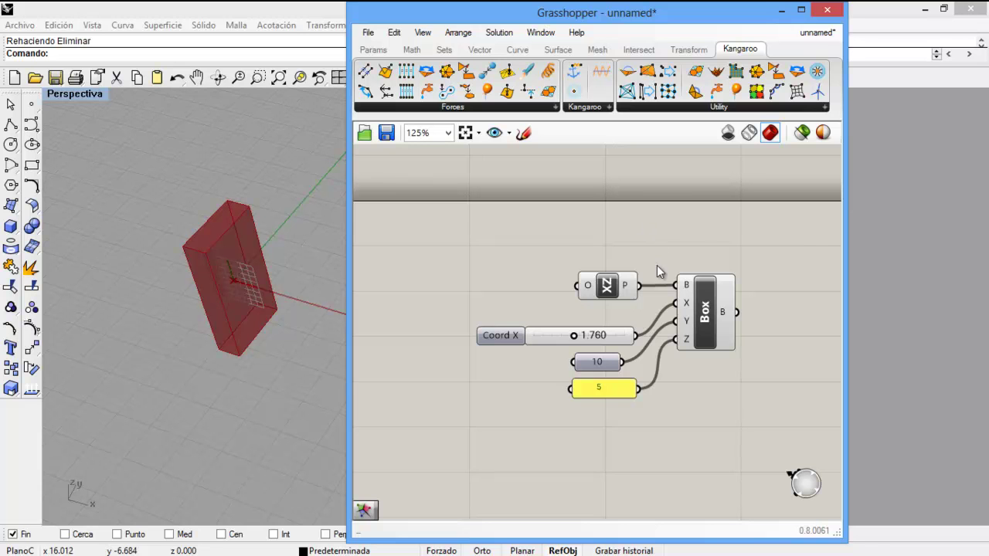
right_drag(719, 394, 706, 366)
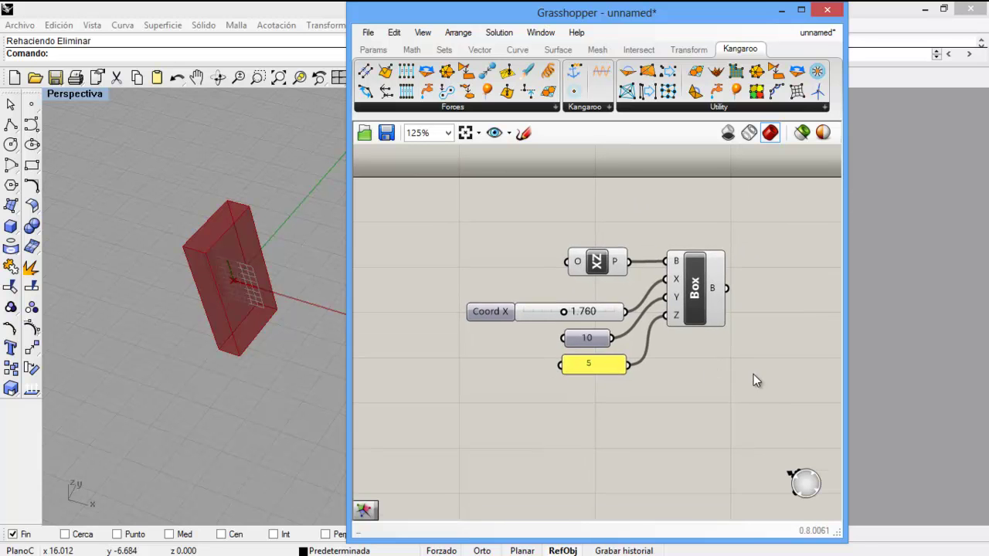
drag(761, 389, 397, 183)
click(810, 237)
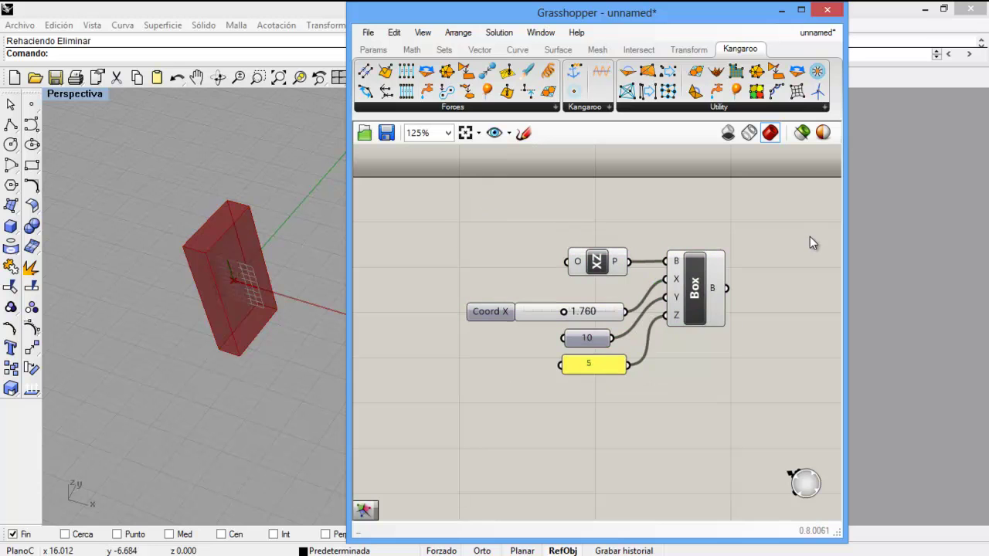